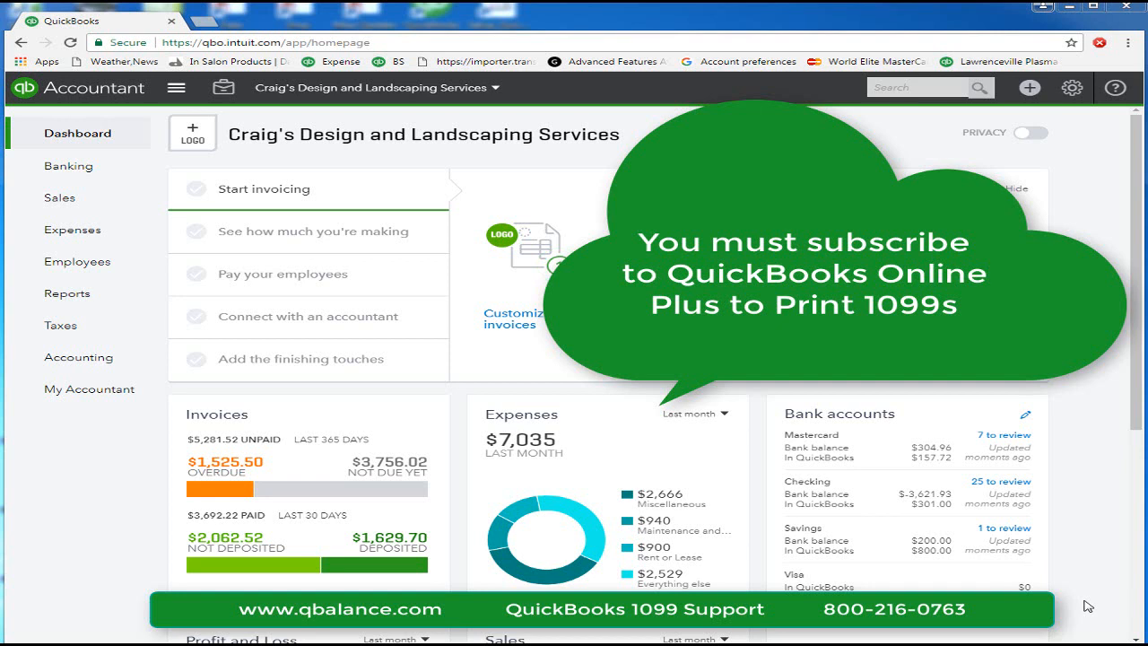
Step: From Expenses > Vendors, search for Lee and open the Lee Advertising vendor record
click(79, 233)
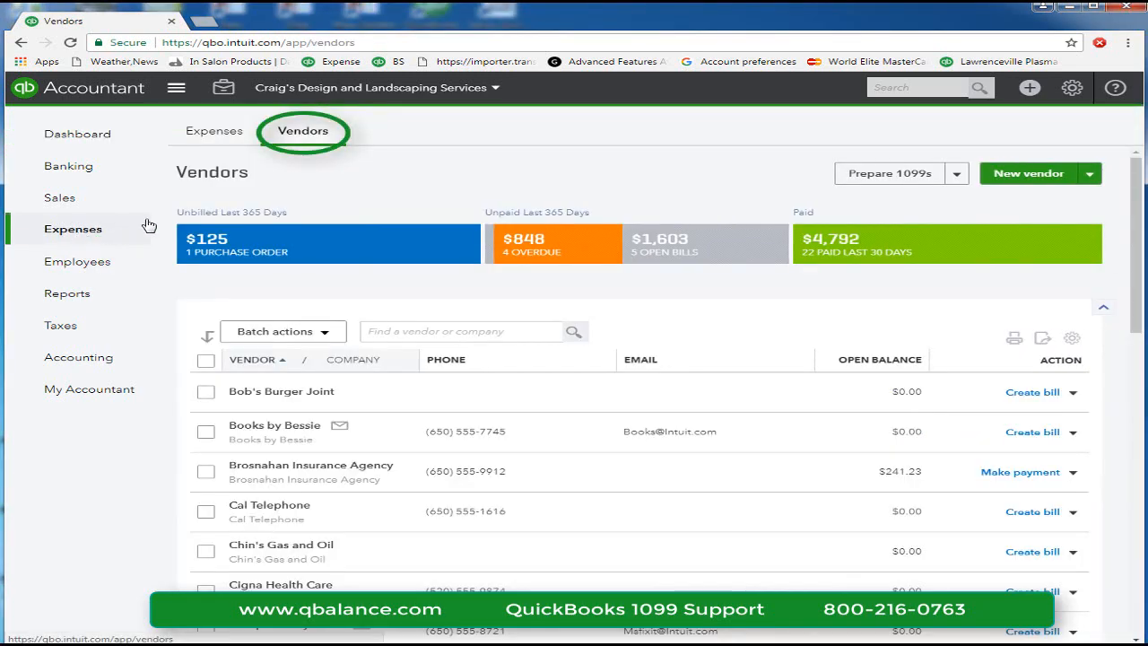
click(304, 135)
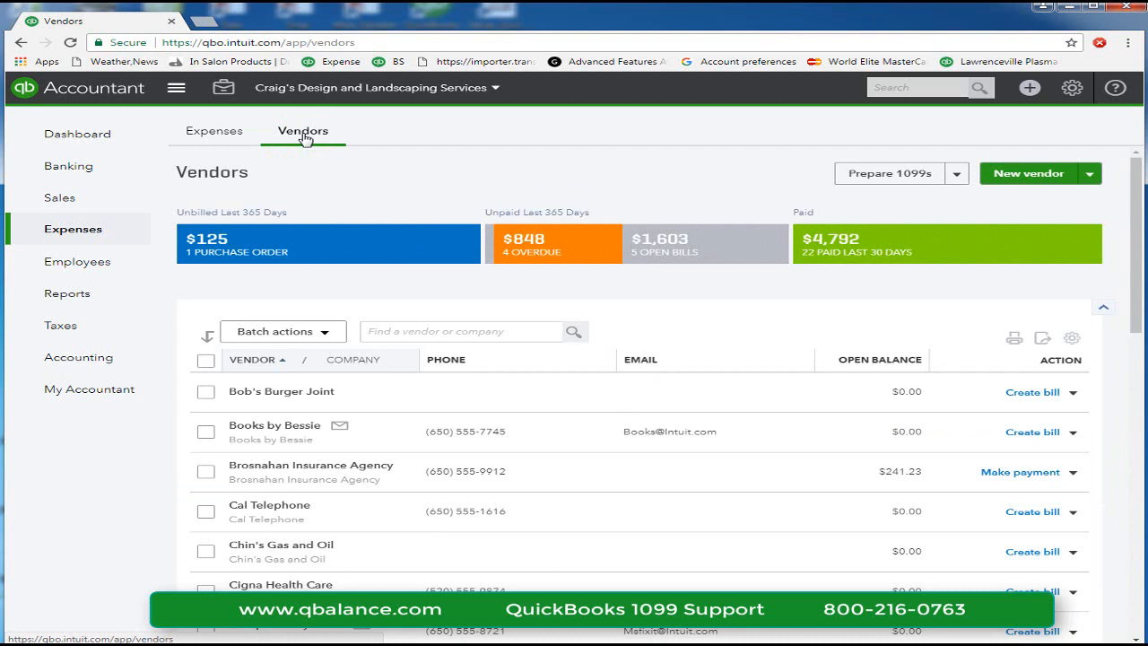
click(370, 331)
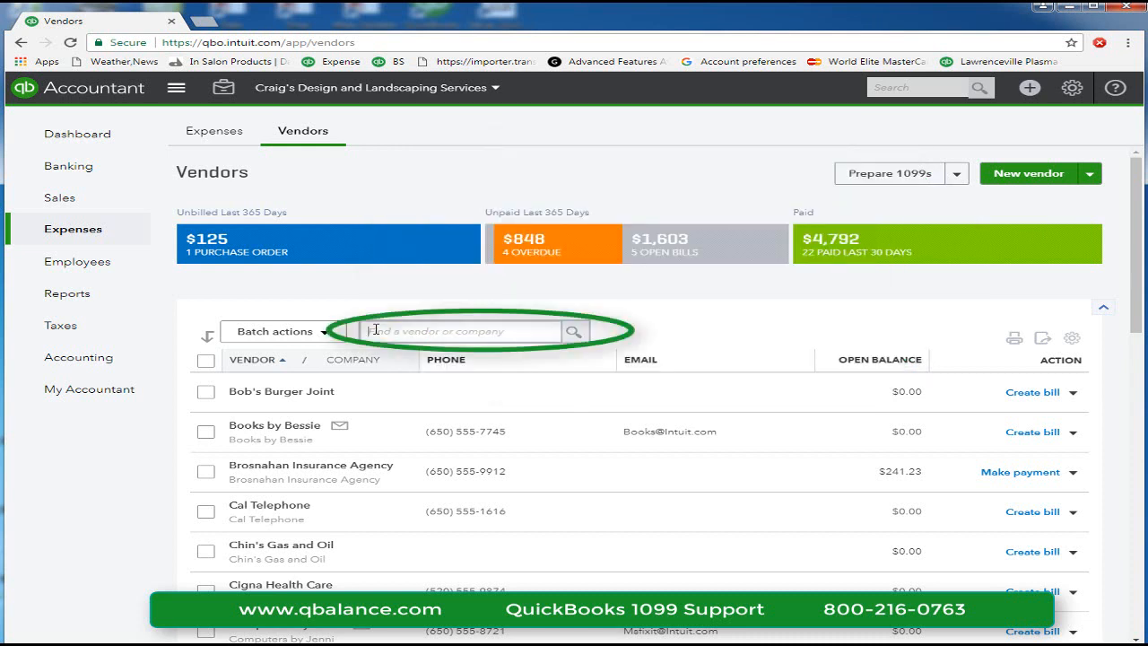
text(Lee)
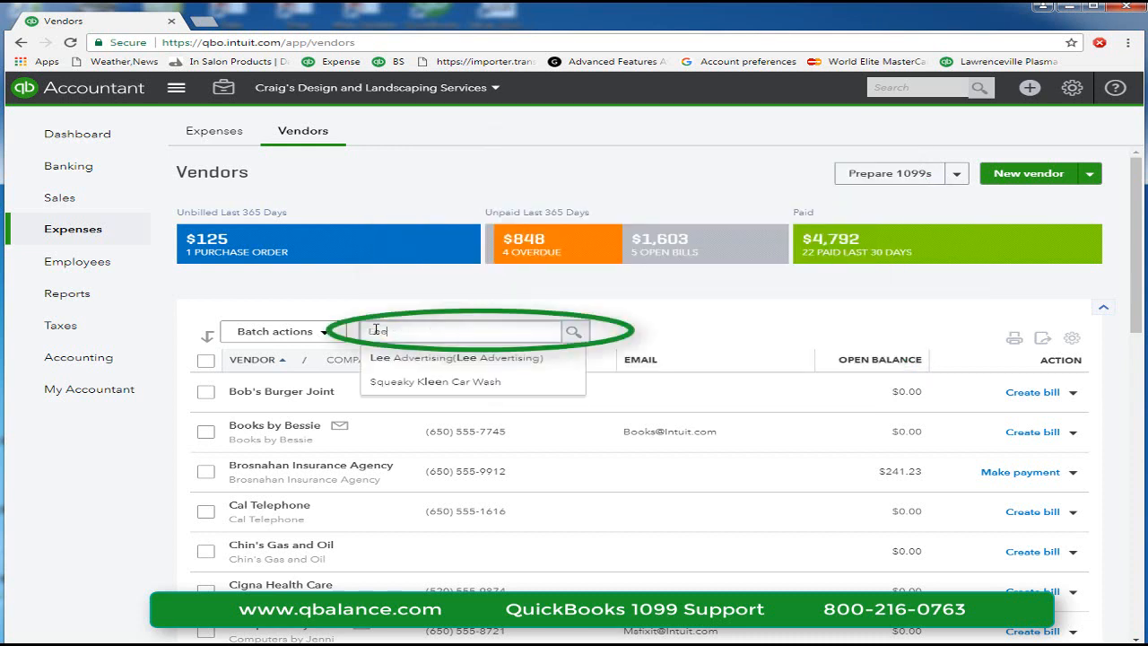
click(417, 358)
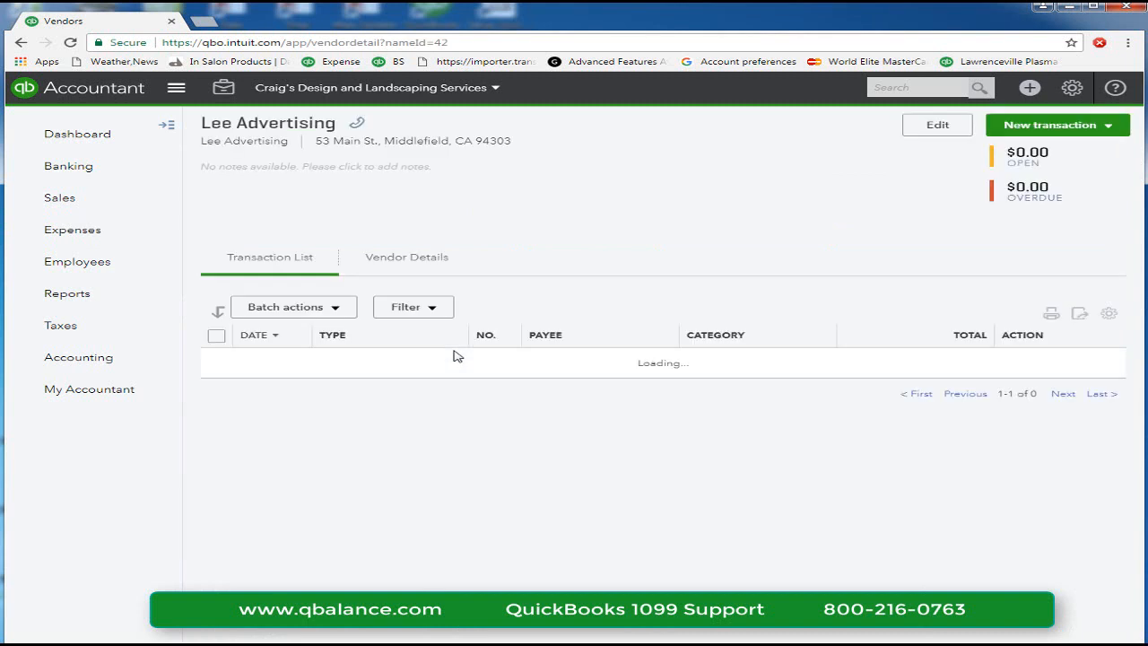
Step: Edit Lee Advertising, enable Track payments for 1099 and enter business ID 999-99-9999
click(936, 130)
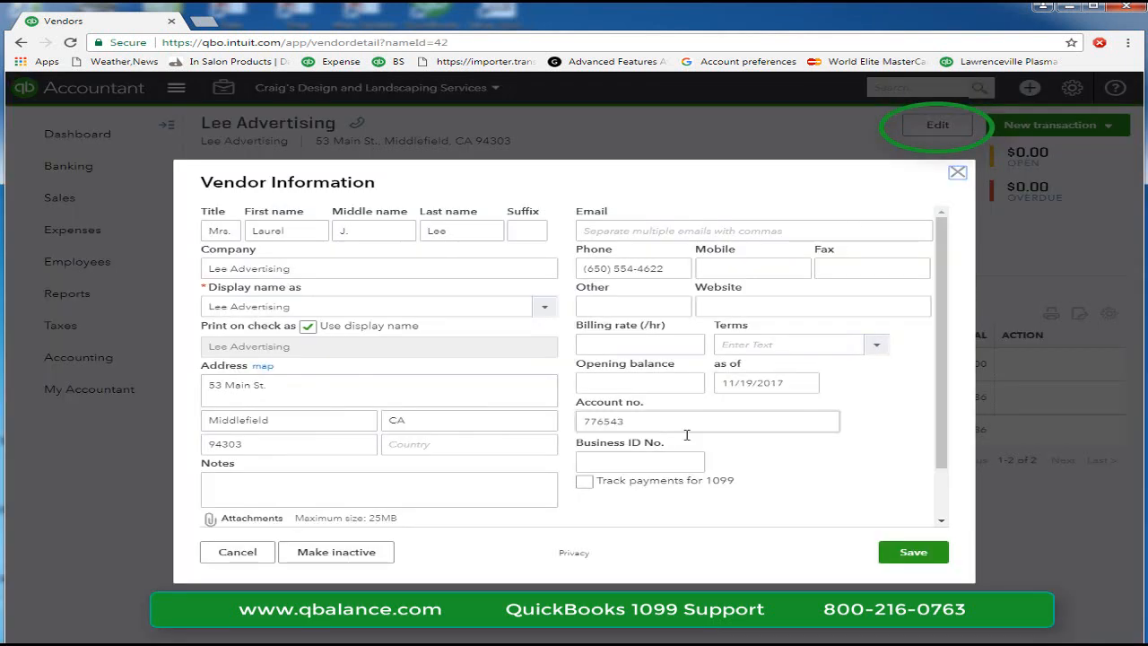
click(585, 482)
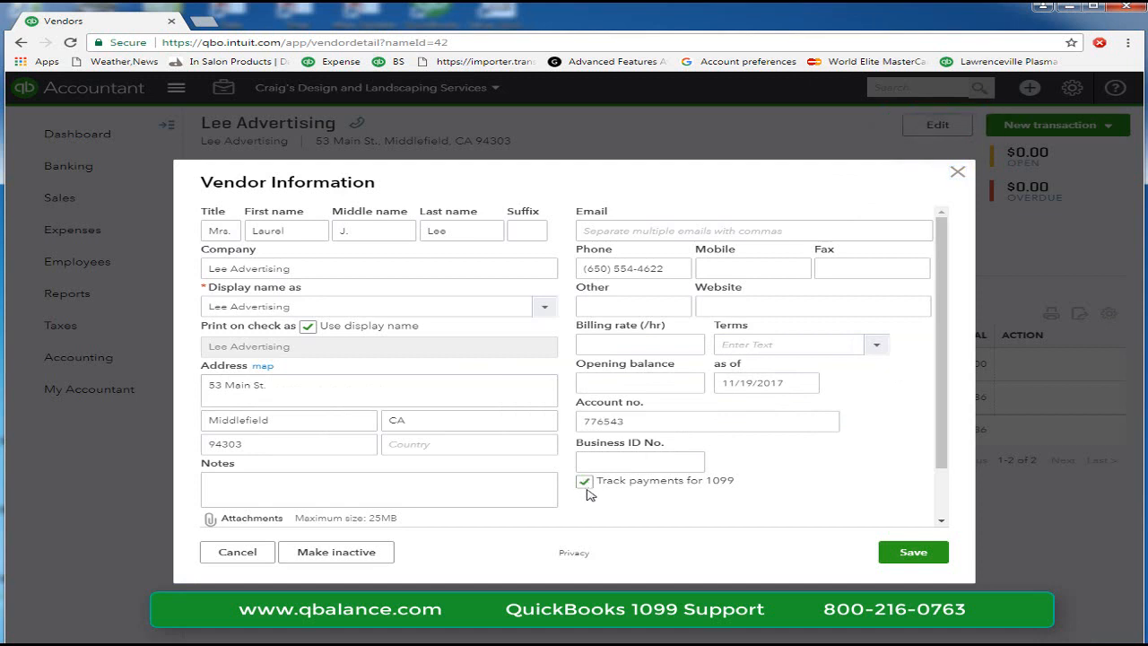
click(599, 461)
text(999-)
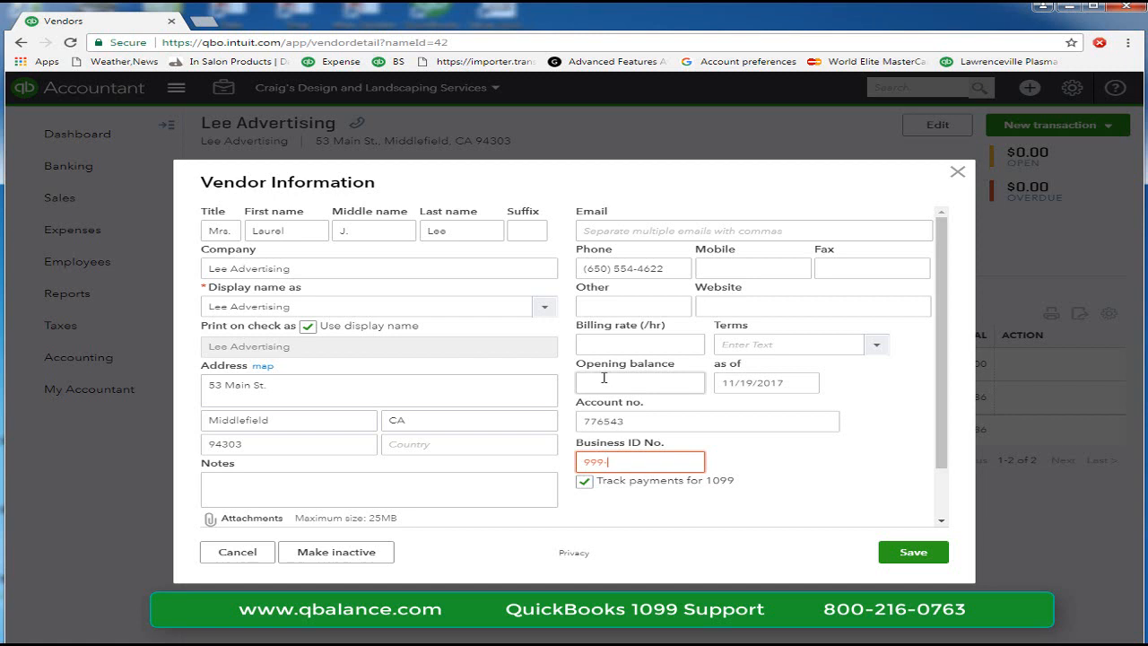
text(99-)
text(9999)
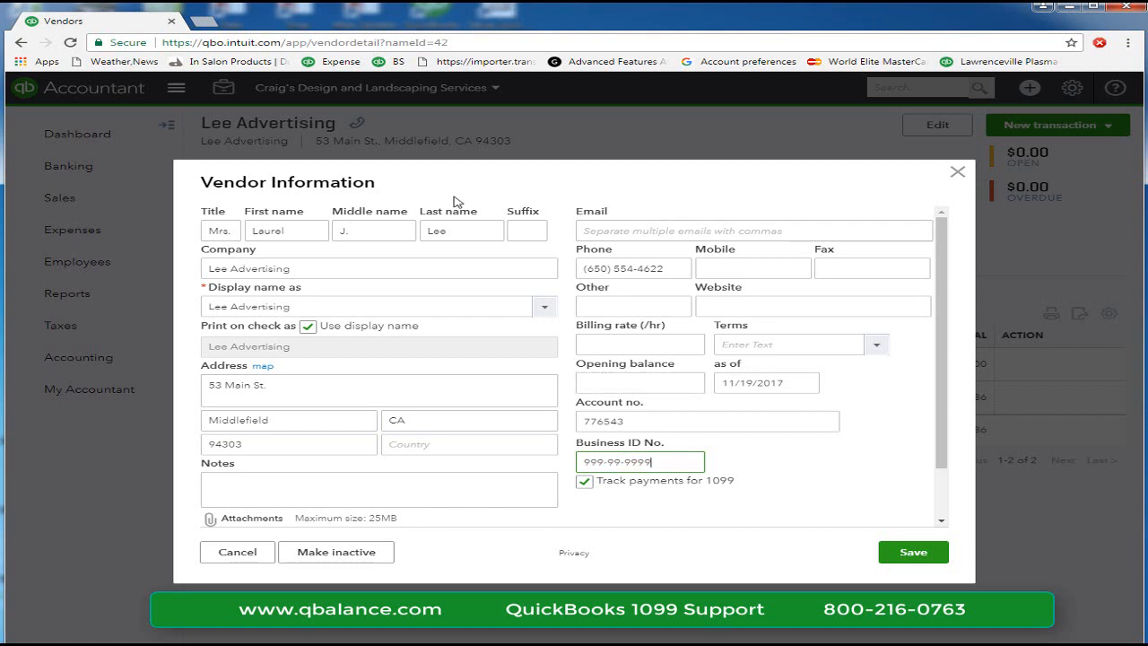
Step: Change the company name to Lee Advertising LLC and remove the Mrs. title
double_click(261, 231)
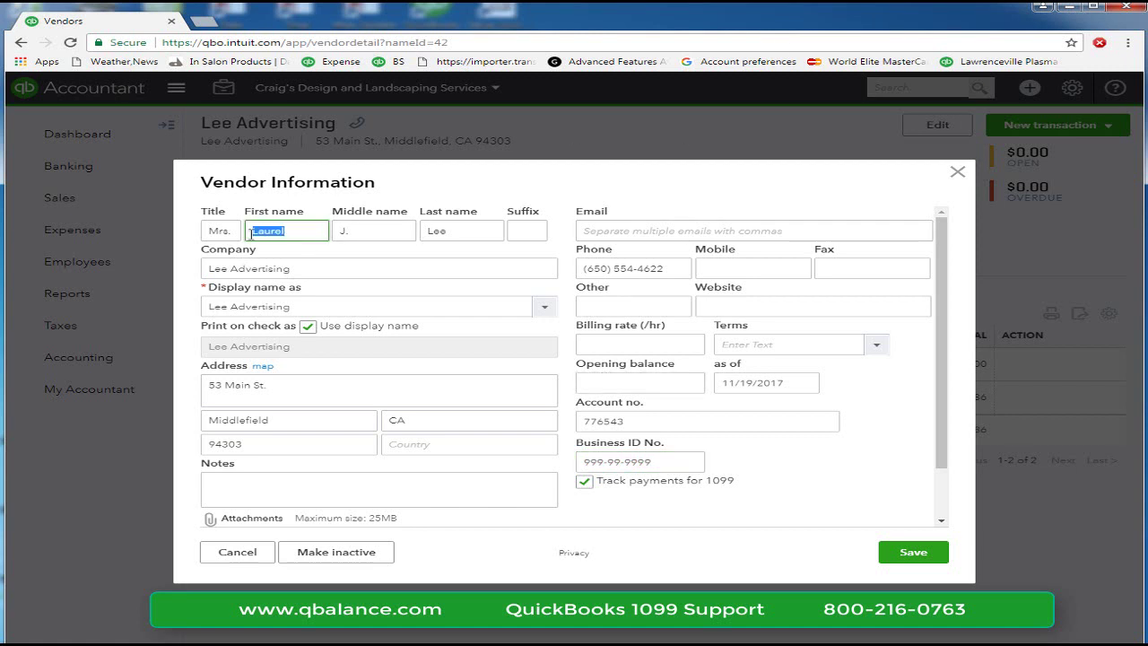
double_click(447, 230)
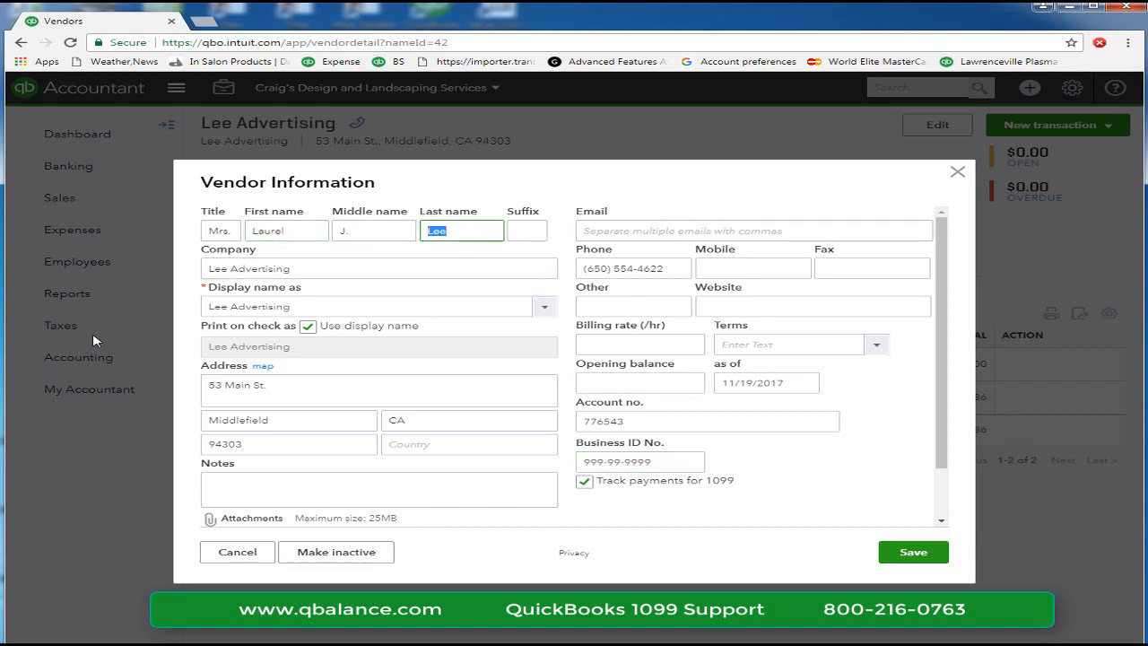
triple_click(340, 264)
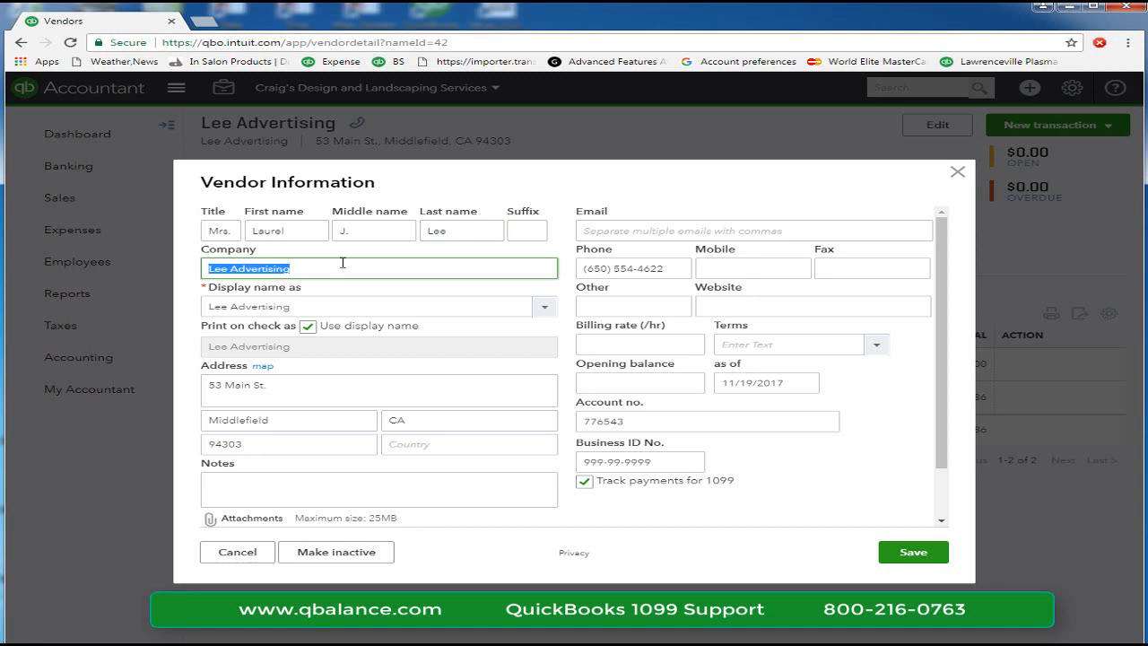
click(342, 263)
text(L)
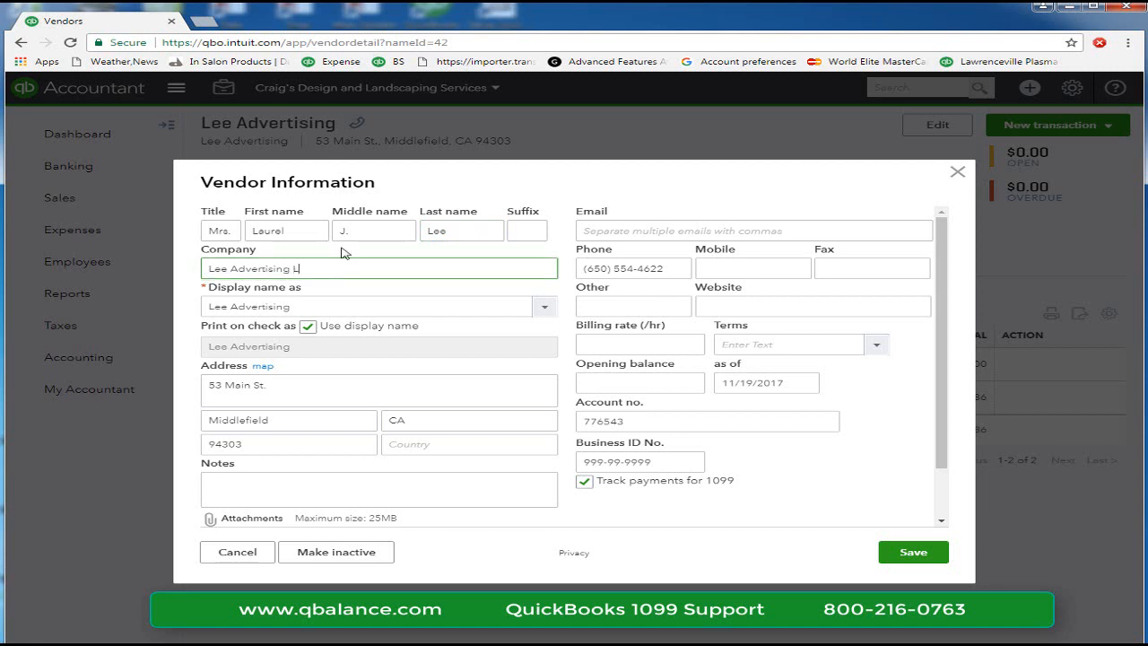
text(LC)
drag(310, 230, 248, 230)
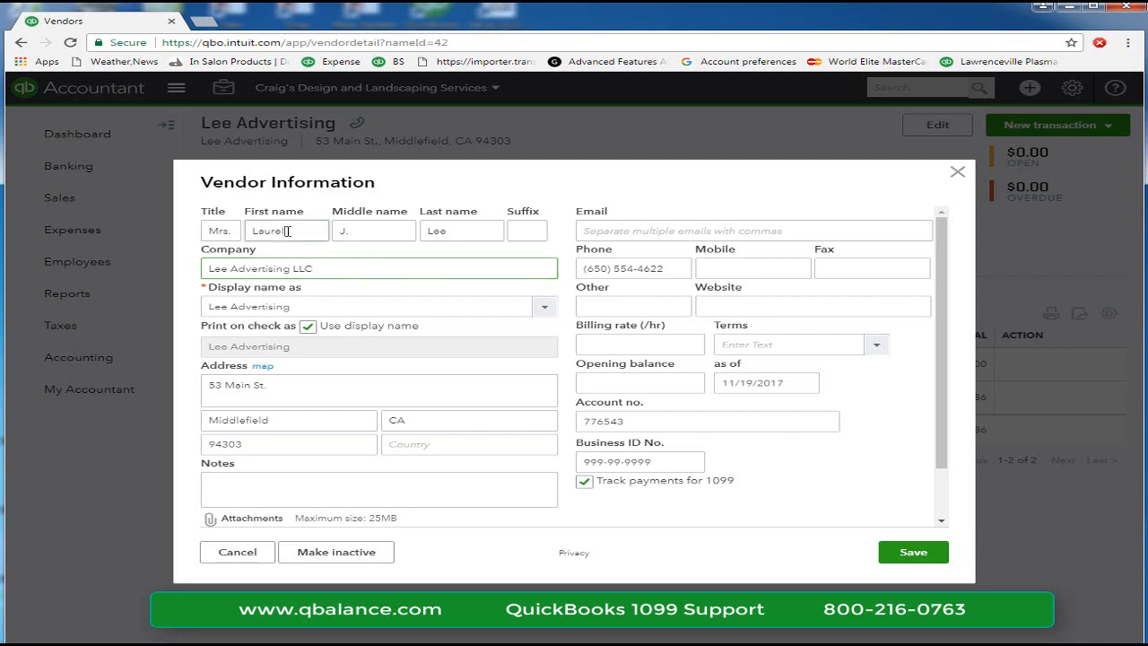
drag(449, 231, 423, 232)
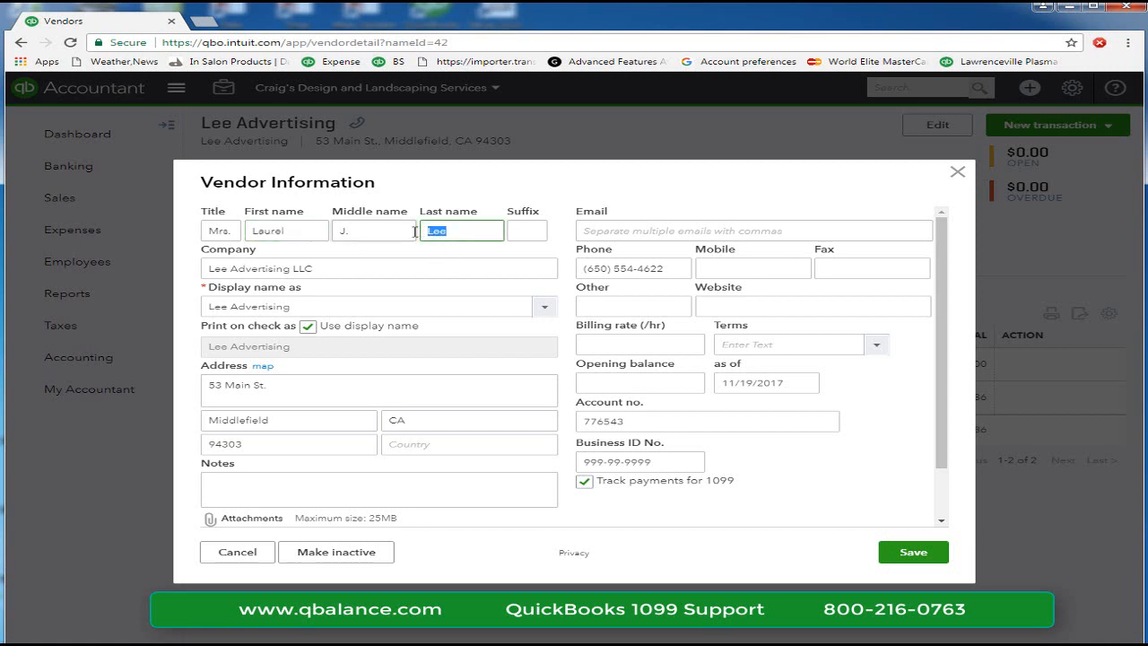
drag(235, 231, 203, 235)
key(BackSpace)
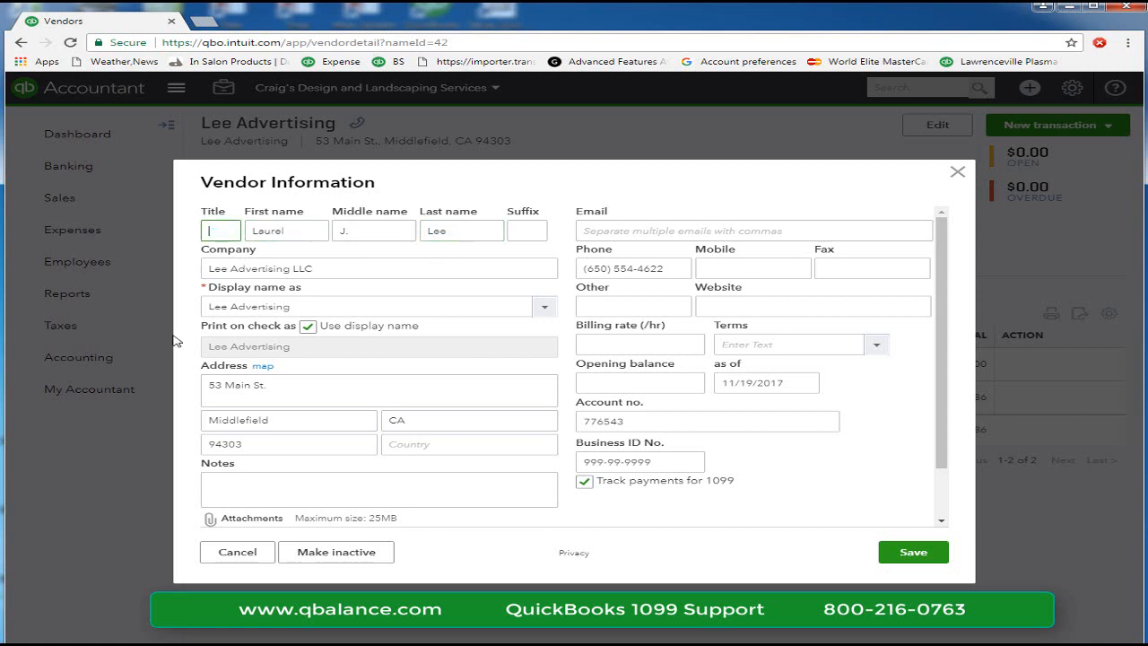
Step: Highlight the business ID 999-99-9999 and company name Lee Advertising LLC to review the entries
click(592, 461)
drag(671, 462, 582, 462)
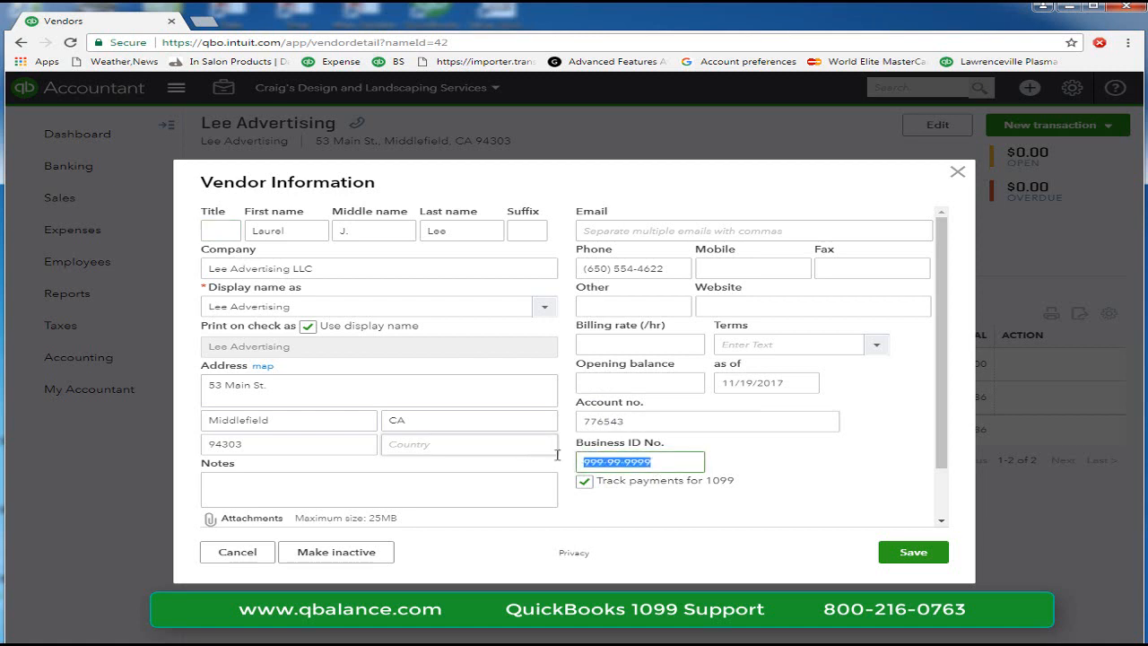
click(613, 462)
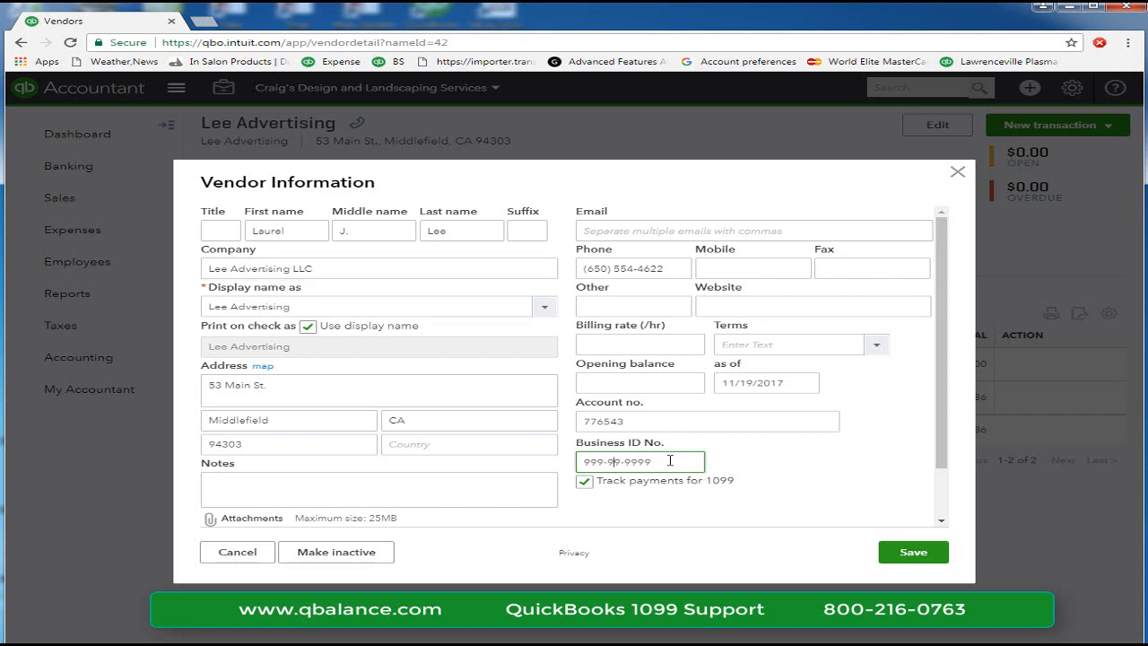
drag(670, 460, 583, 465)
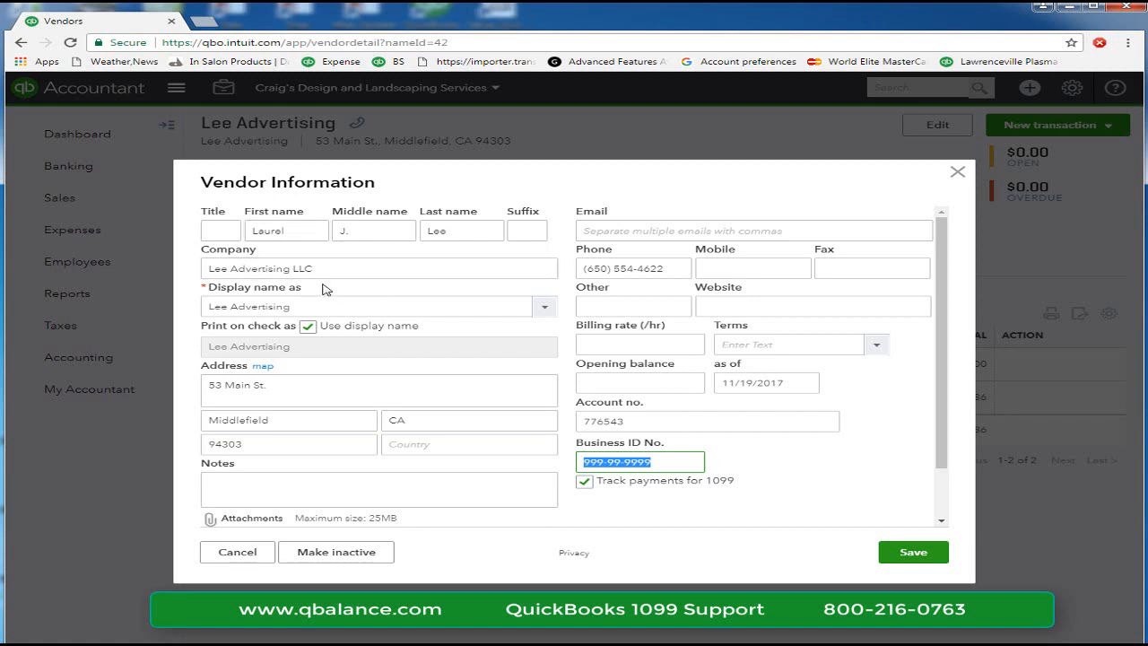
drag(318, 268, 205, 271)
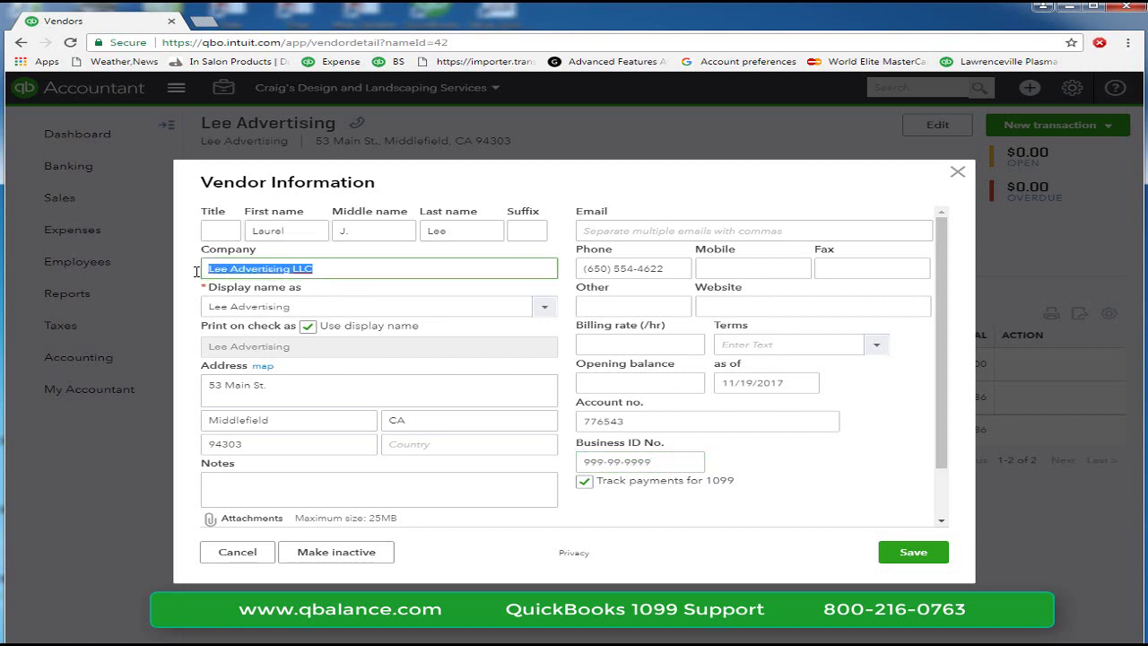
click(336, 266)
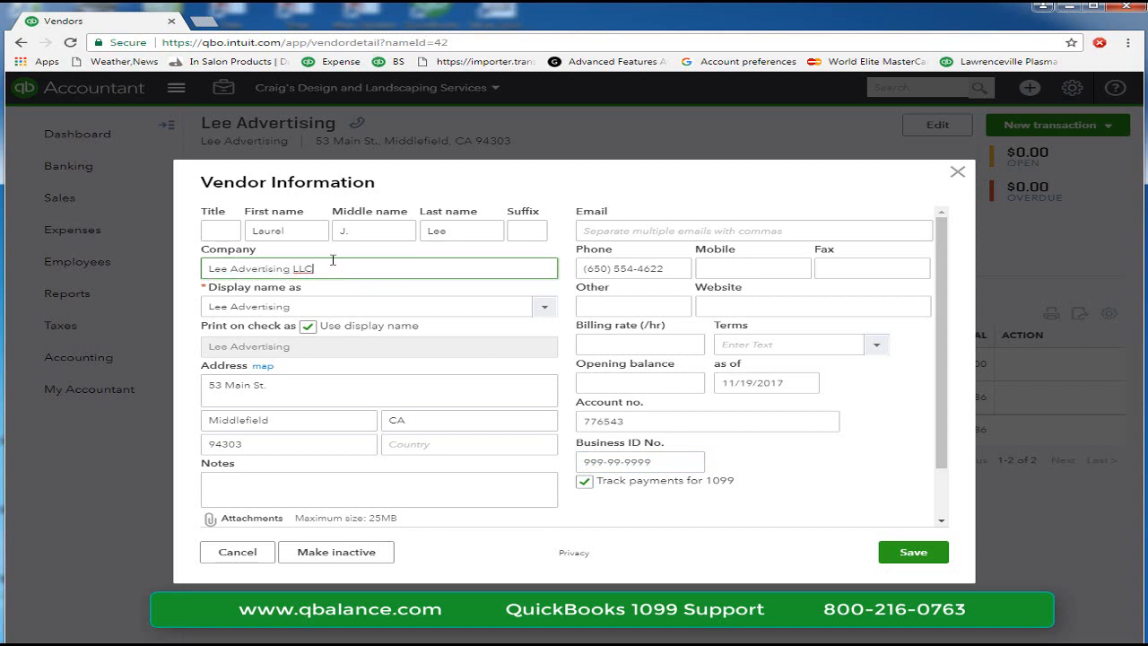
drag(300, 232, 249, 233)
key(BackSpace)
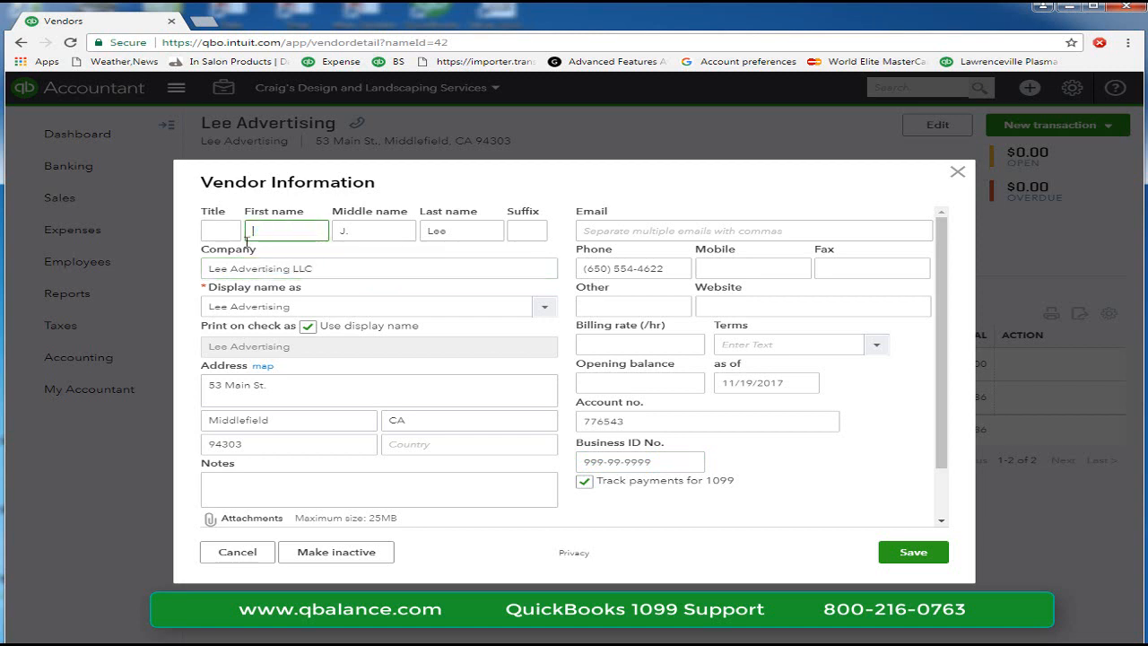
key(Tab)
key(BackSpace)
key(Tab)
key(BackSpace)
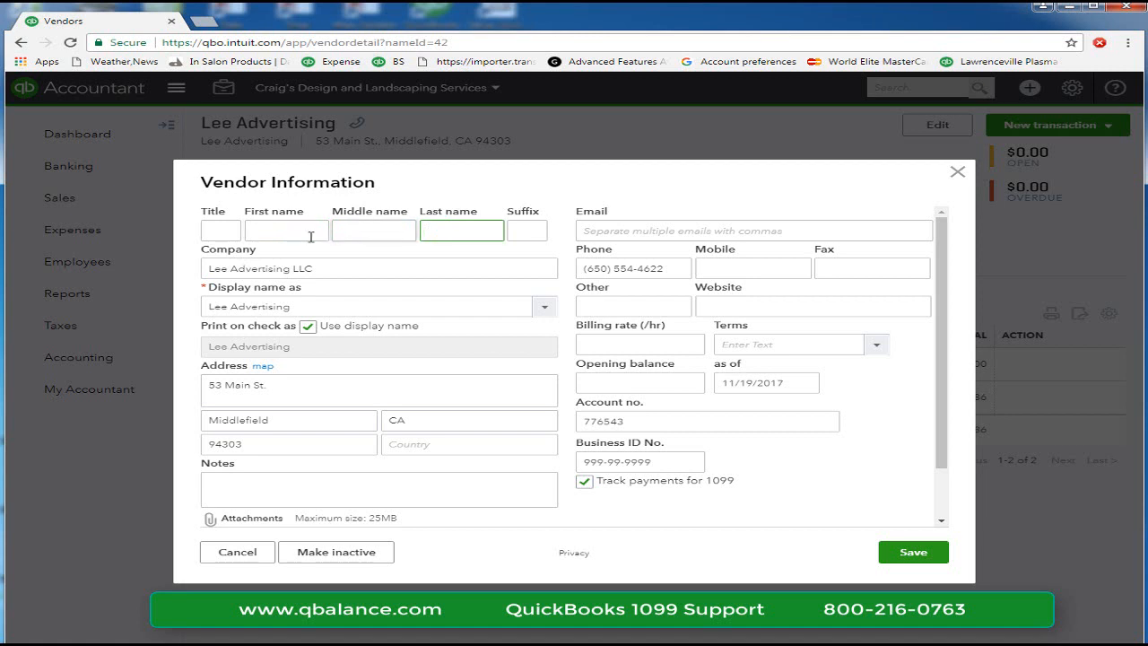
click(348, 230)
click(434, 230)
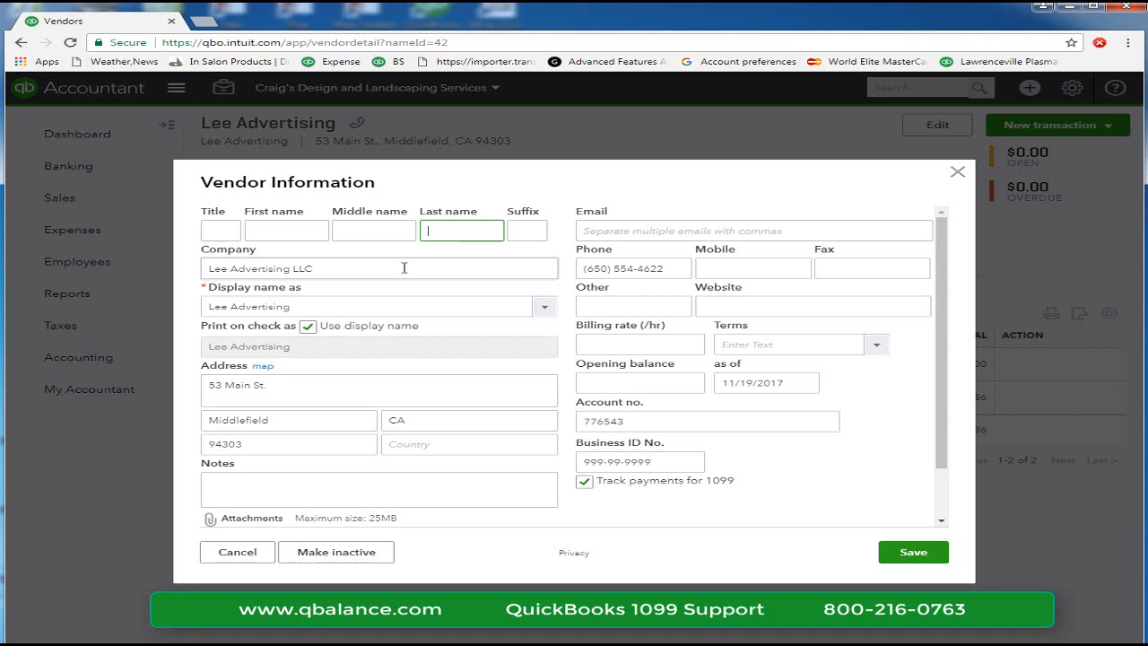
triple_click(404, 267)
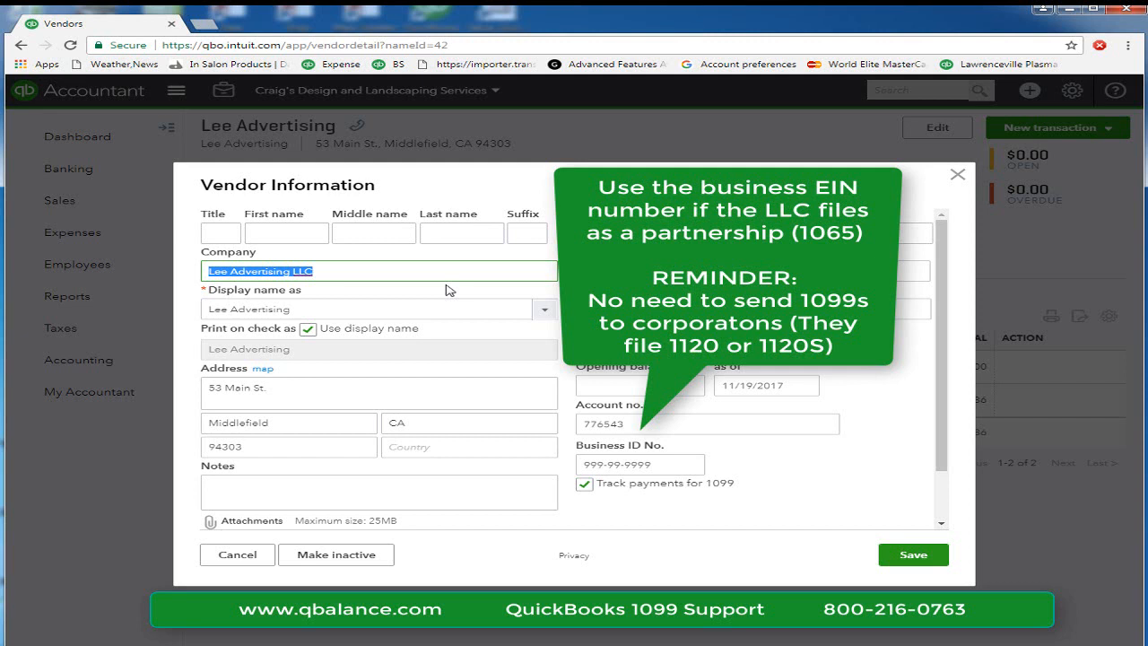
Step: Replace the business ID with 12-8598568 and save Lee Advertising's vendor details
click(353, 276)
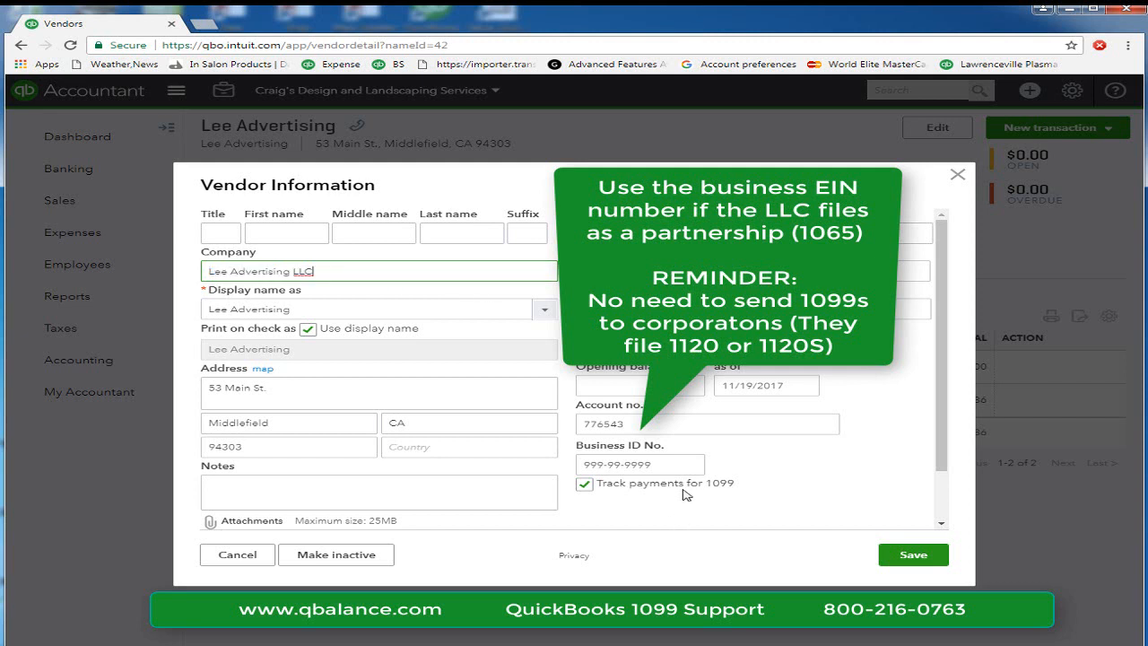
drag(653, 465, 579, 466)
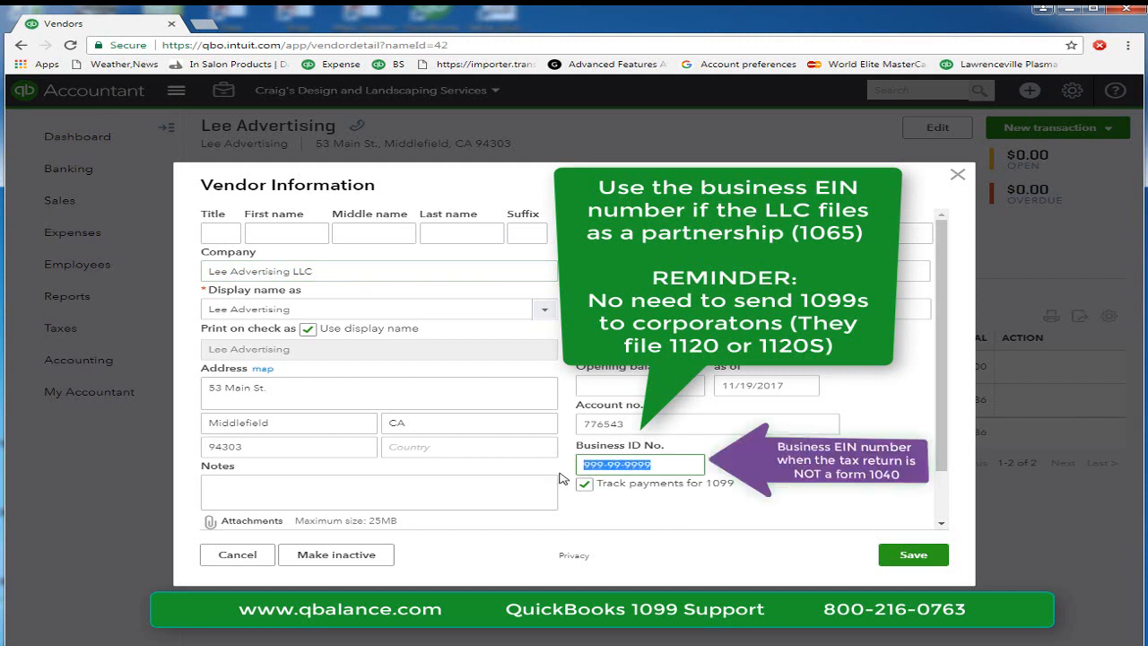
text(12)
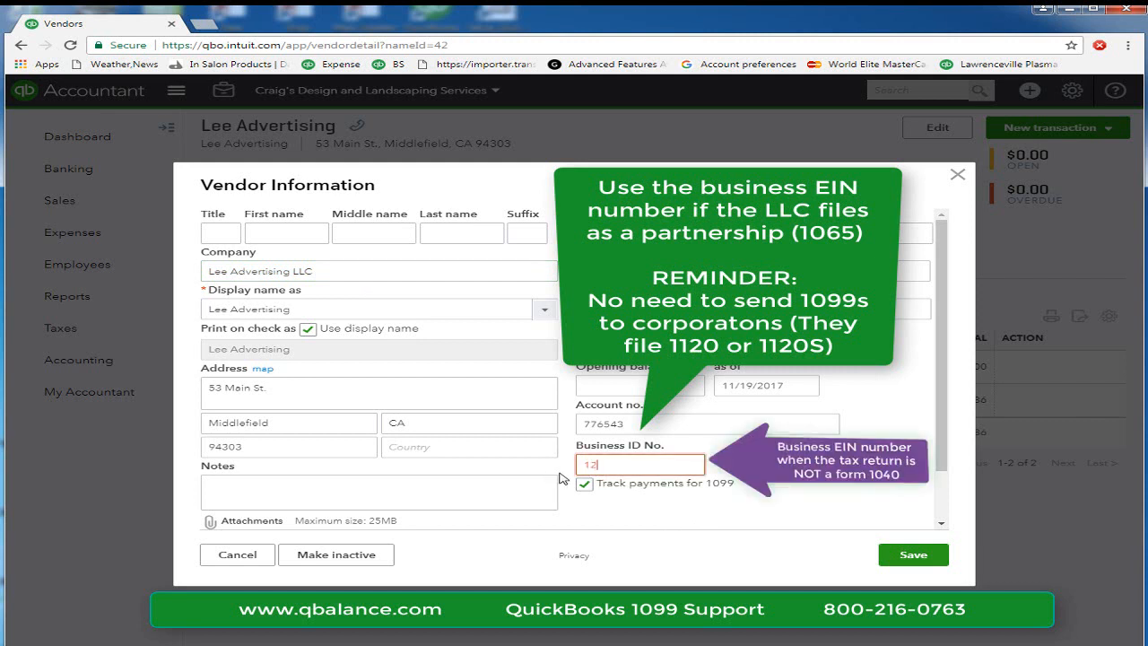
text(-85)
text(9856)
text(8)
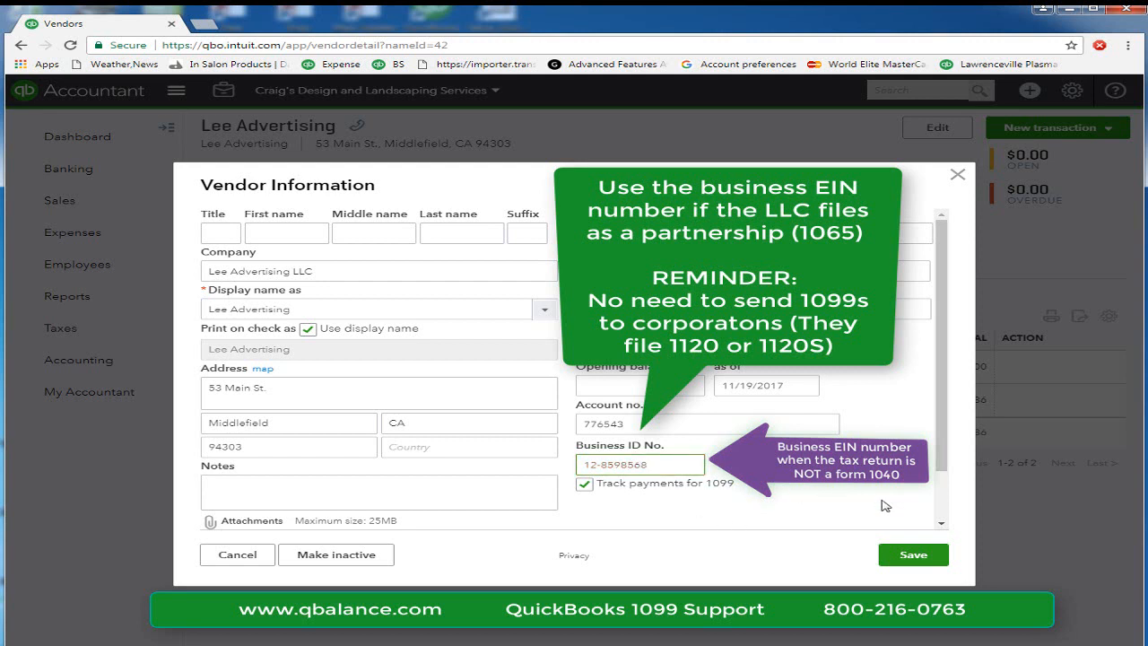
click(906, 555)
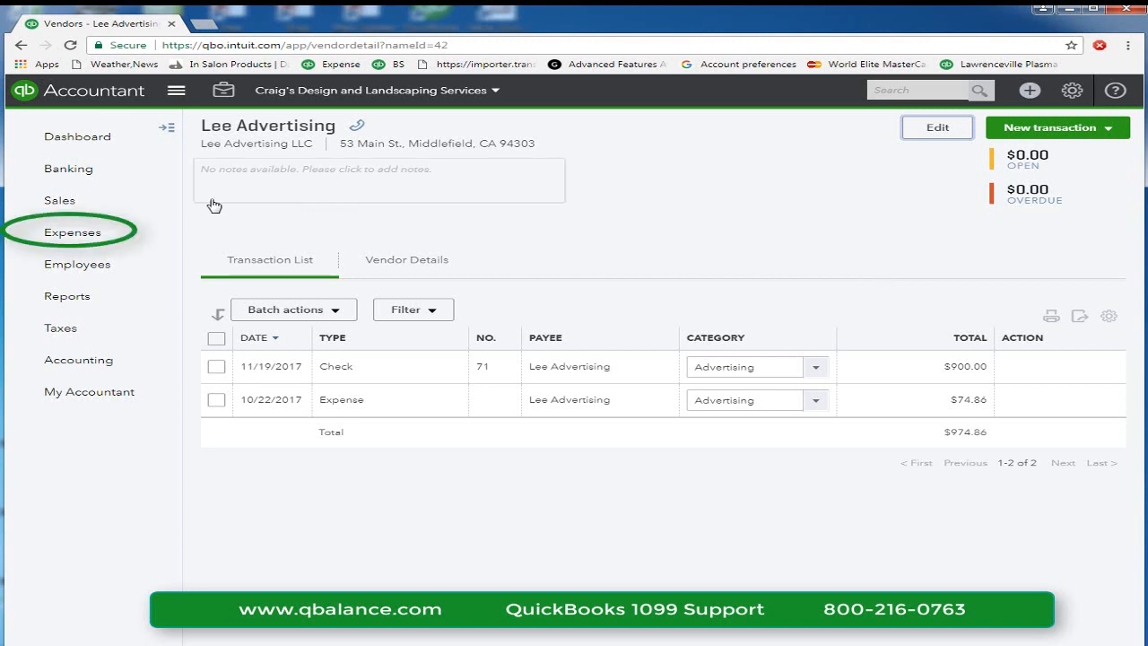
Step: From the Vendors page, start Prepare 1099s and continue the 1099s already in progress
click(81, 235)
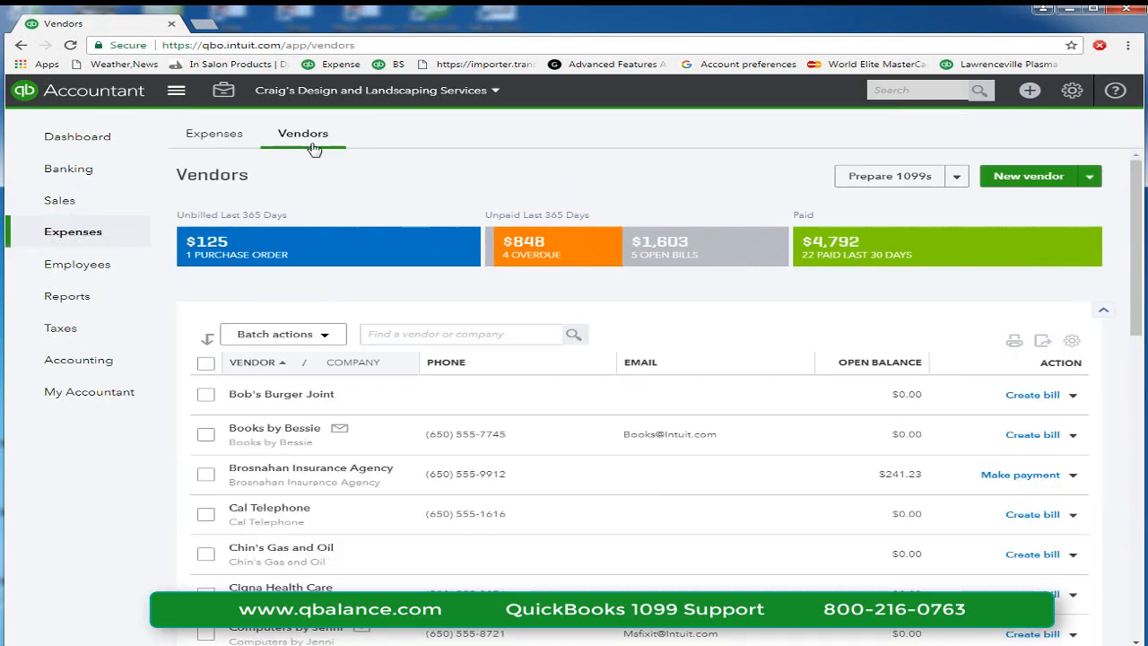
click(891, 179)
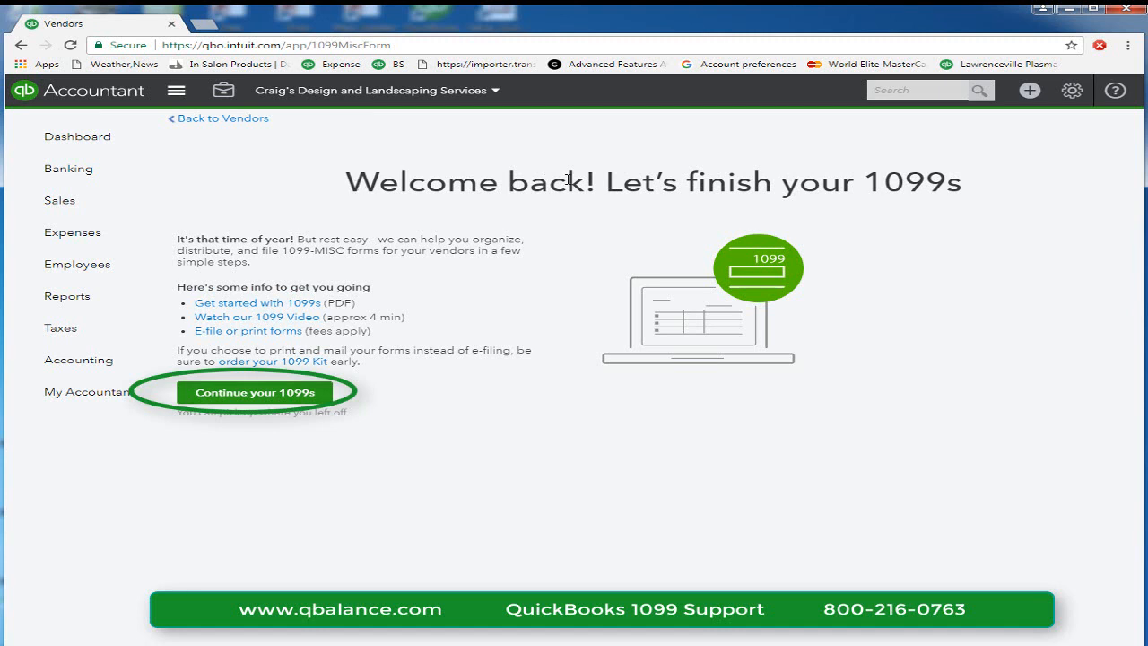
click(256, 401)
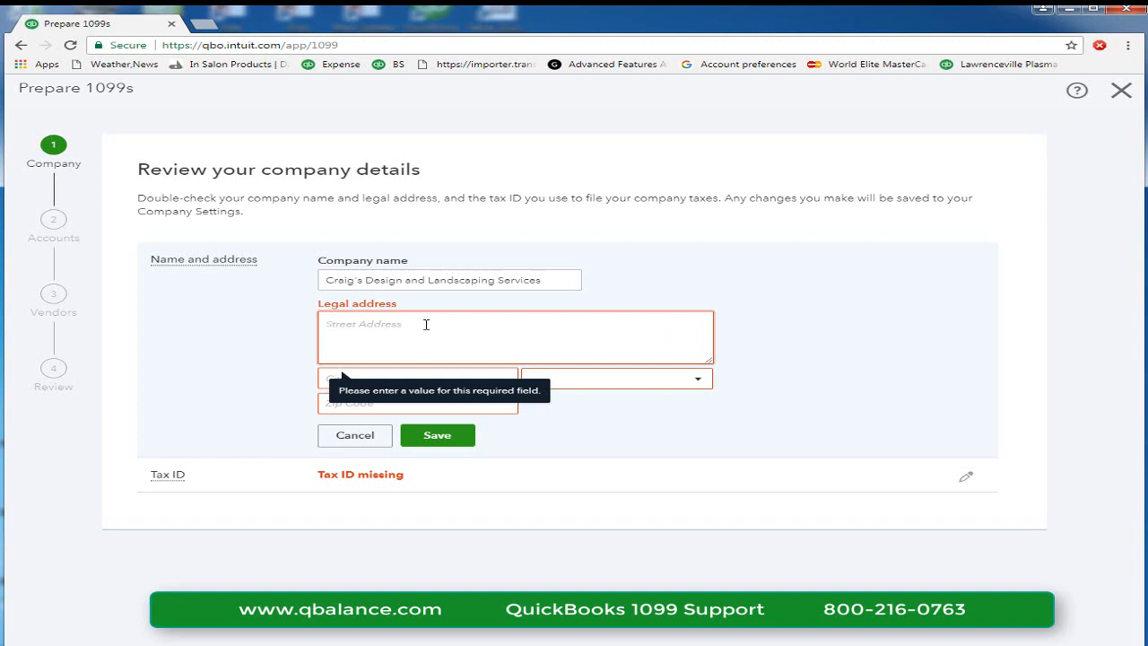
text(1)
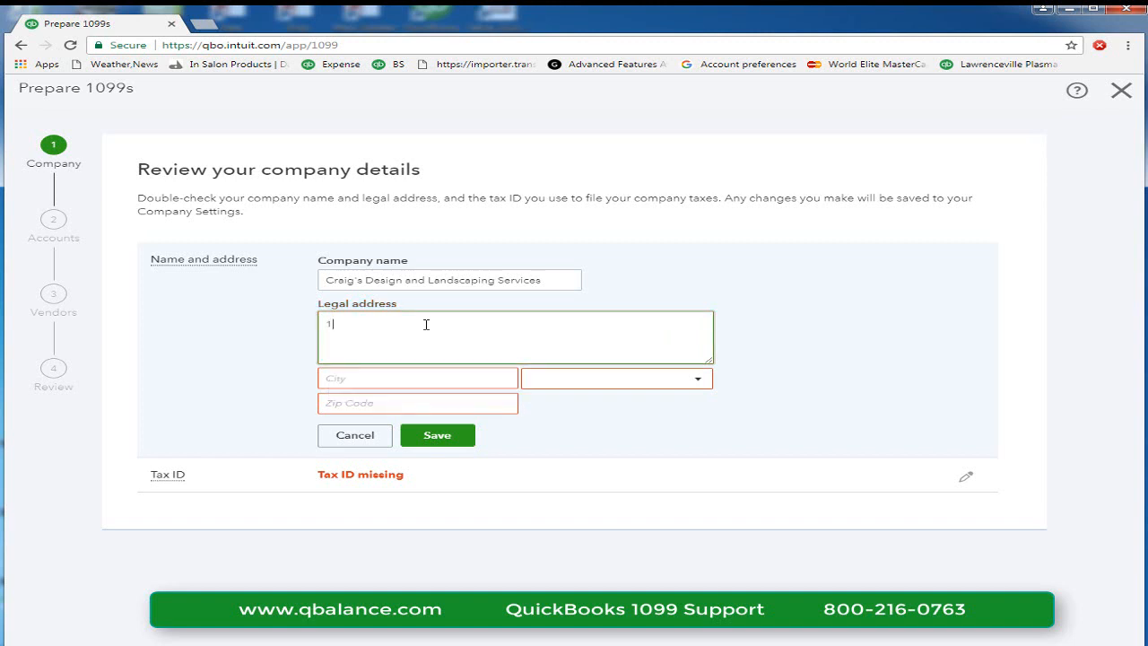
text(5 Main S)
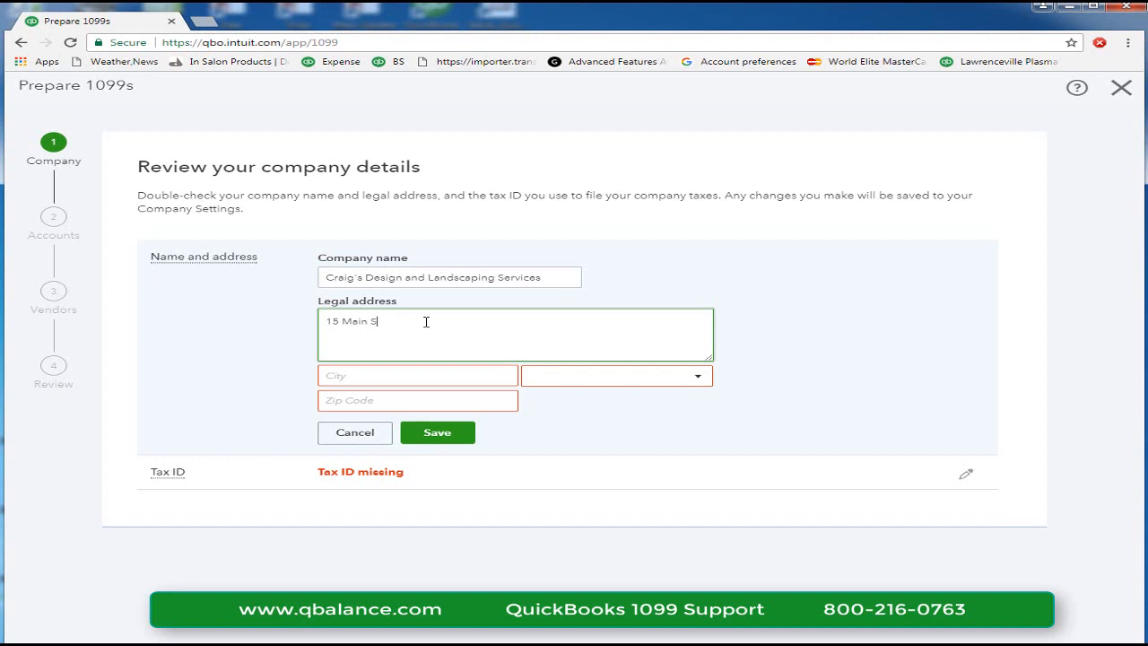
text(treet)
Step: Enter the legal address 15 Main Street, Anycity, NJ 08876 and save it
key(Tab)
text(Anyci)
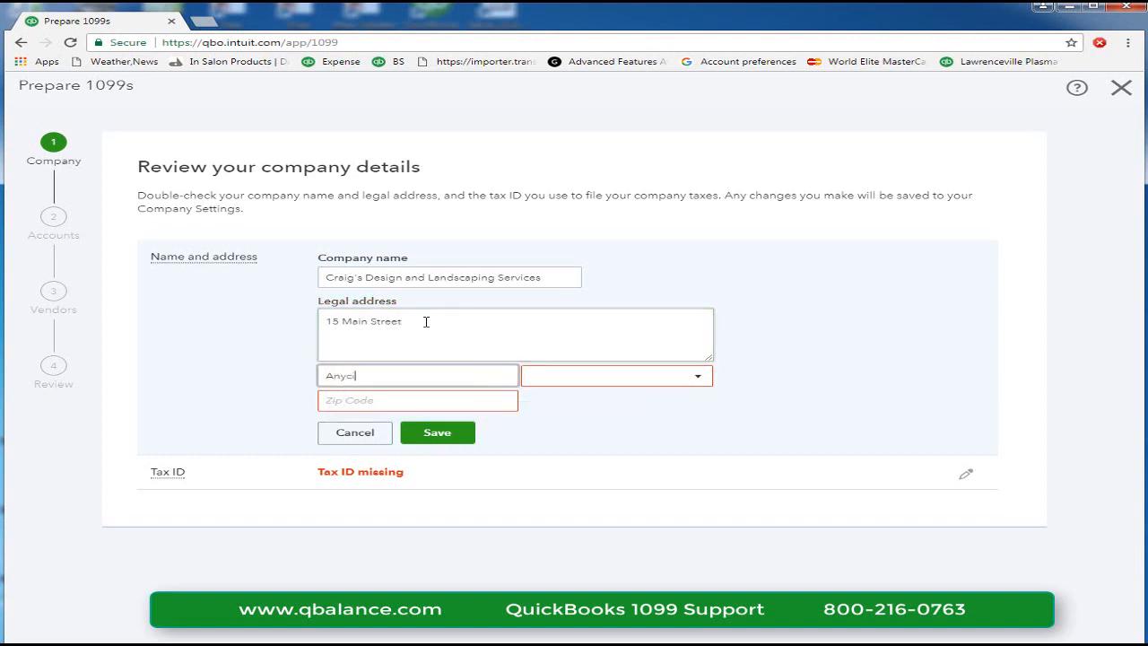
text(ty)
key(Tab)
text(NDJ)
key(Tab)
text(0)
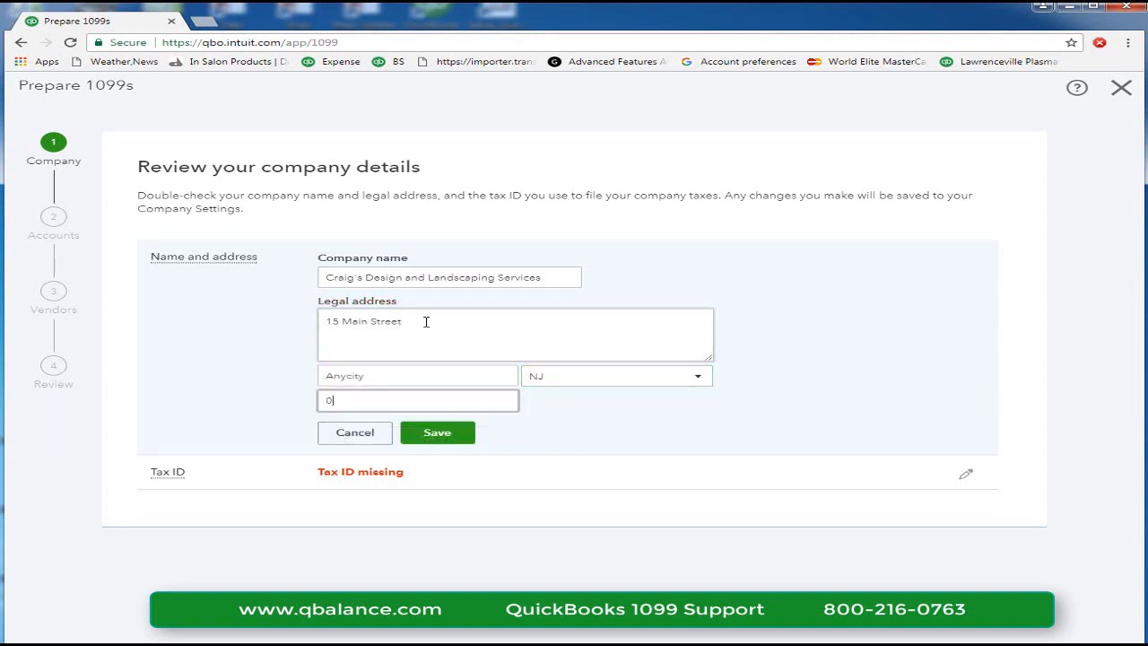
text(8876)
key(Tab)
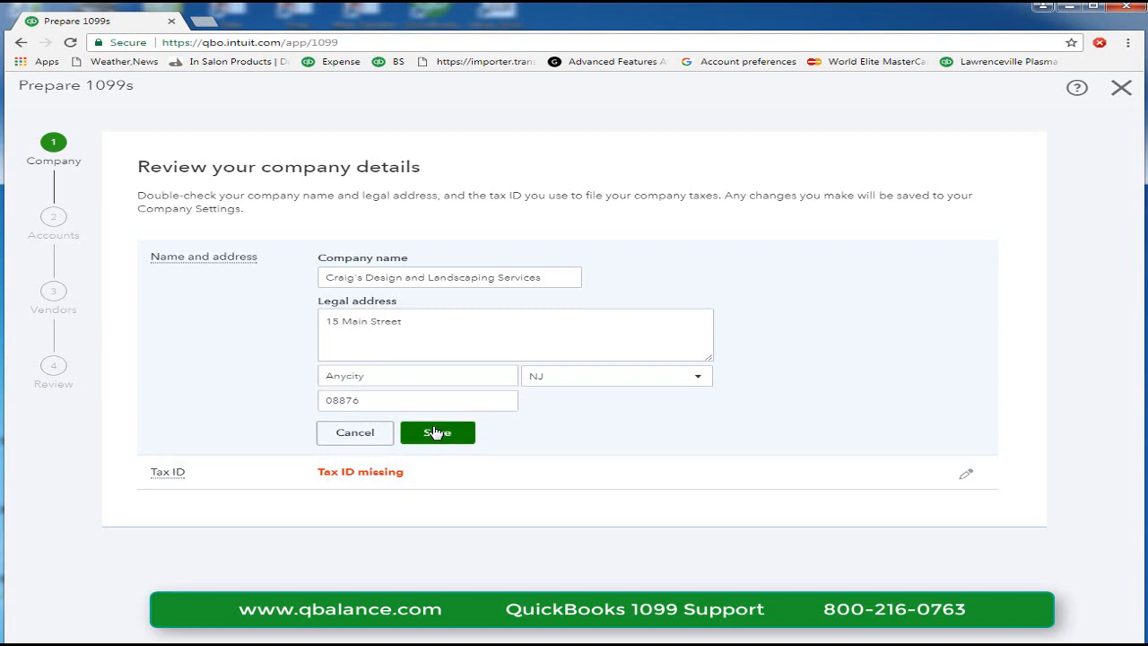
click(437, 432)
Step: Enter and save tax ID 99-1235678, then proceed to assigning 1099 categories
click(377, 475)
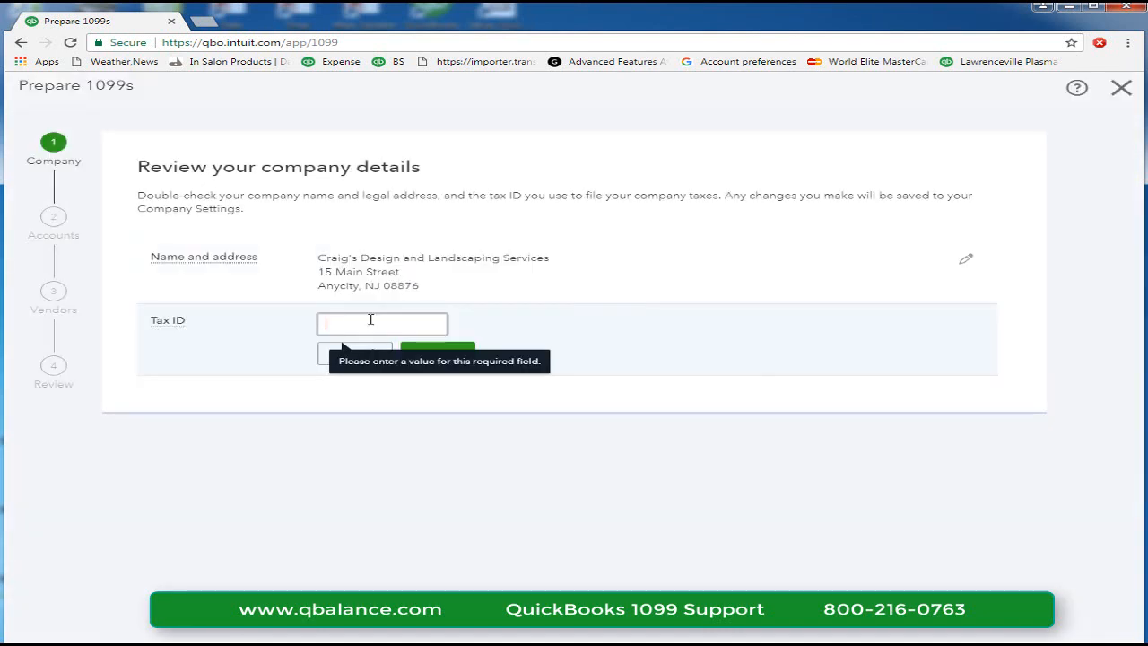
text(99)
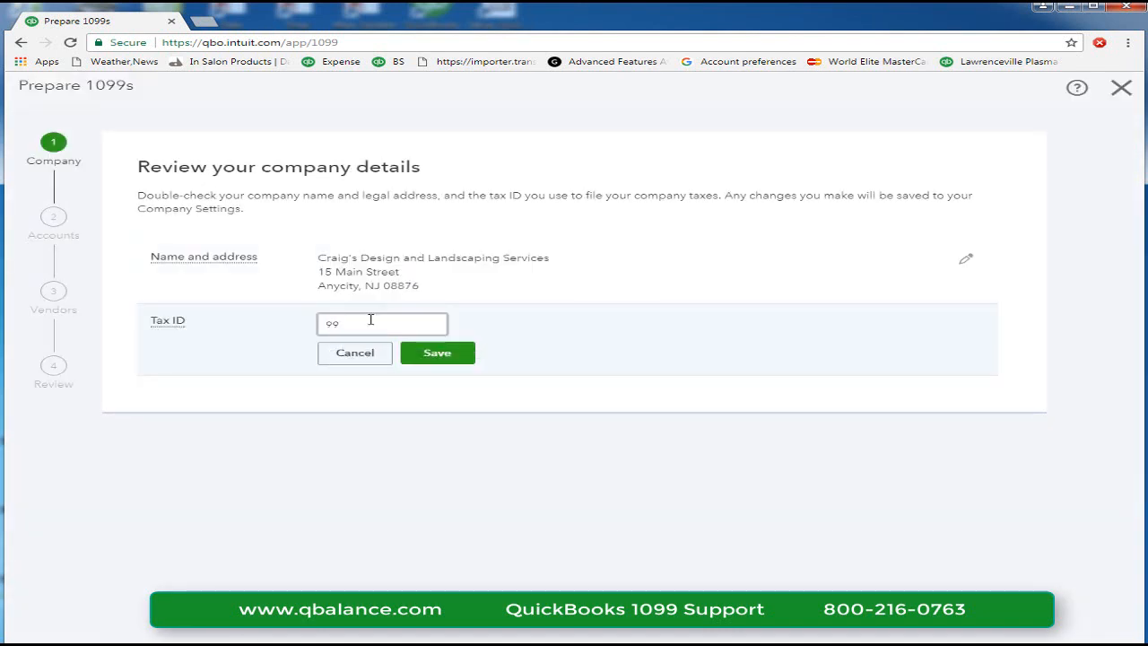
text(12)
text(34)
text(567)
text(8)
click(439, 355)
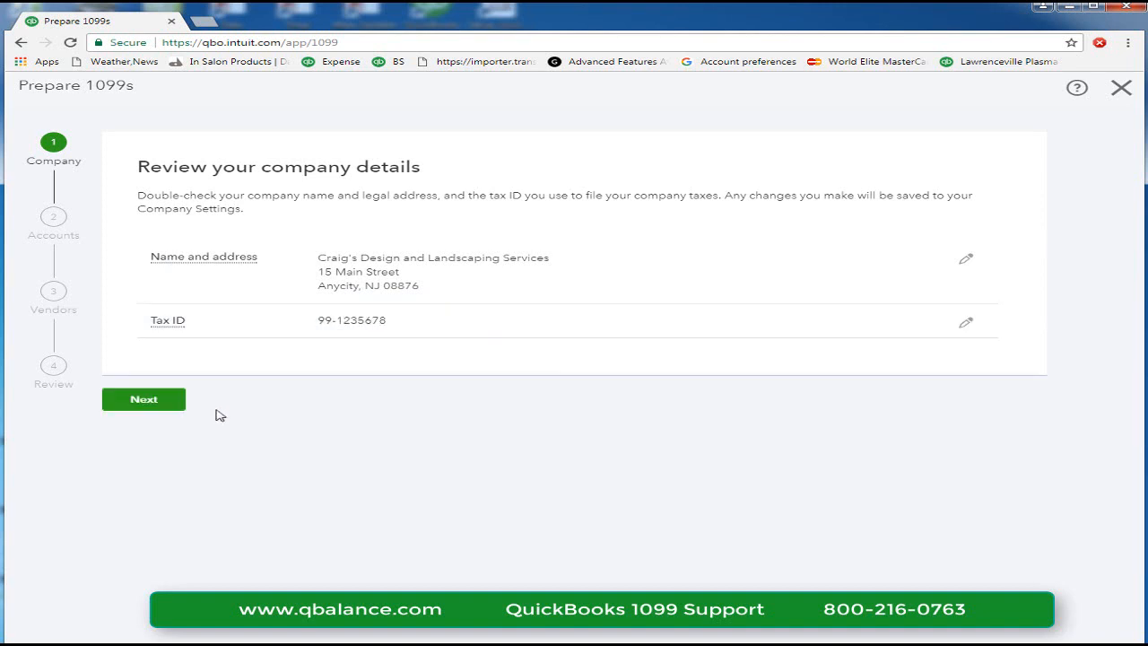
click(157, 403)
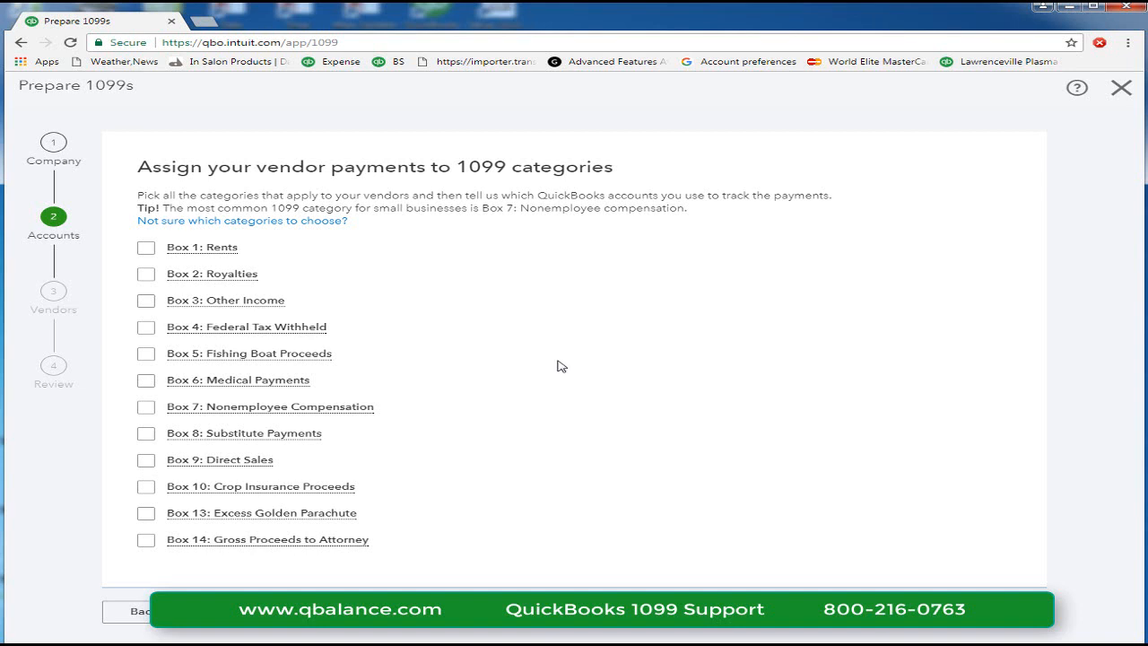
Step: Enable Box 1: Rents and map the Rent or Lease Expenses account to it
click(148, 251)
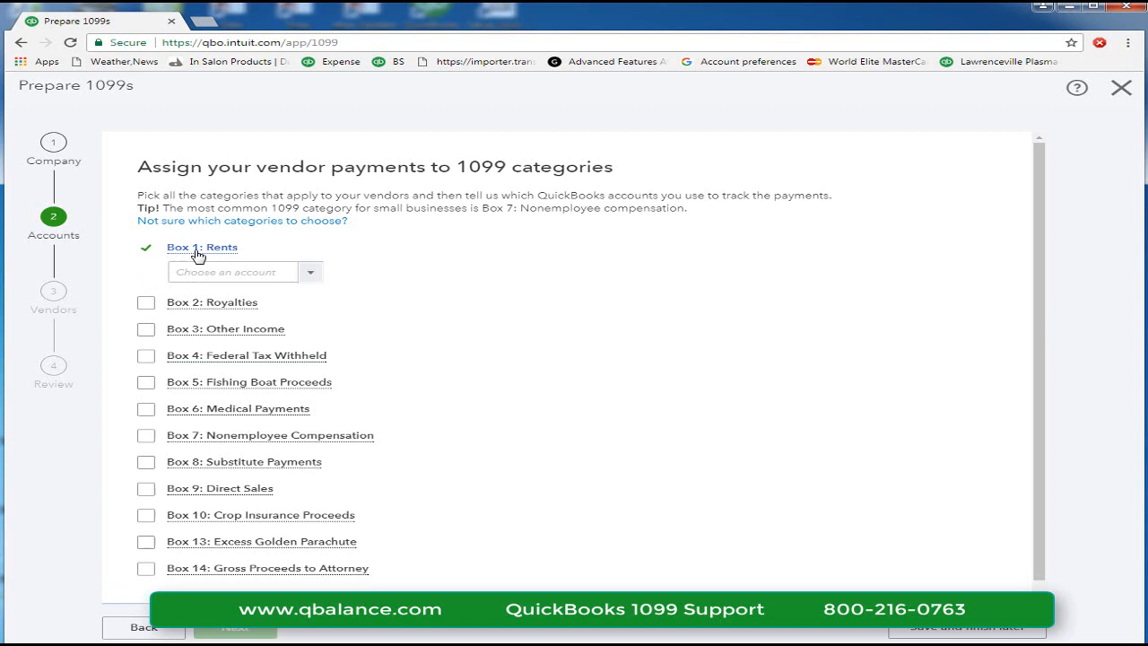
click(312, 274)
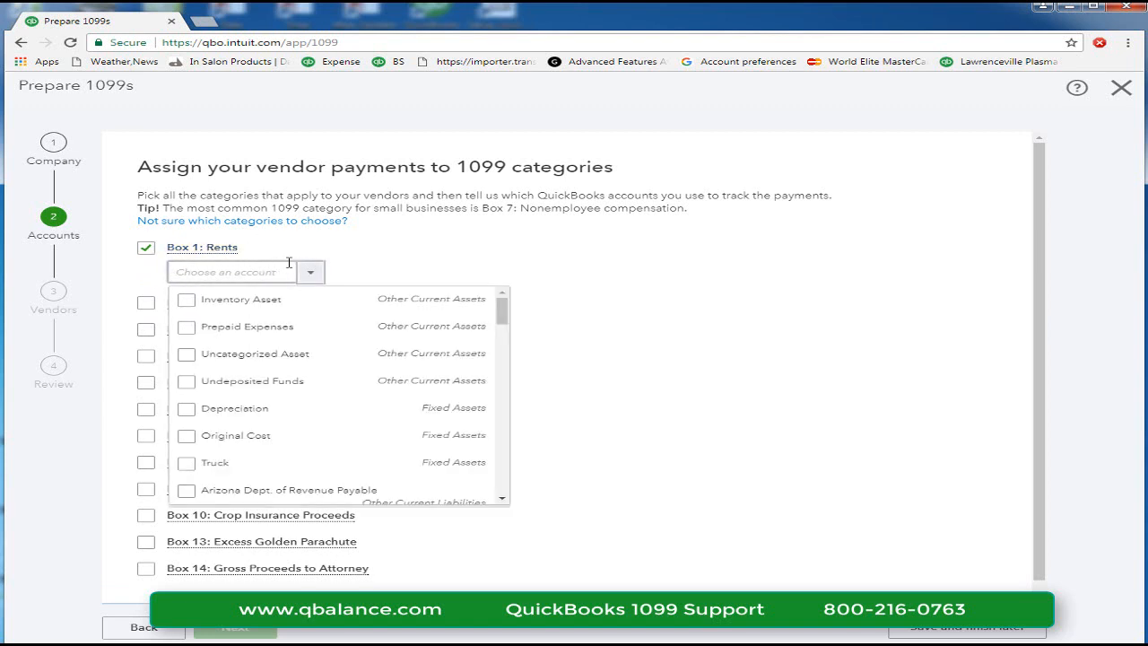
text(Rent or Lease)
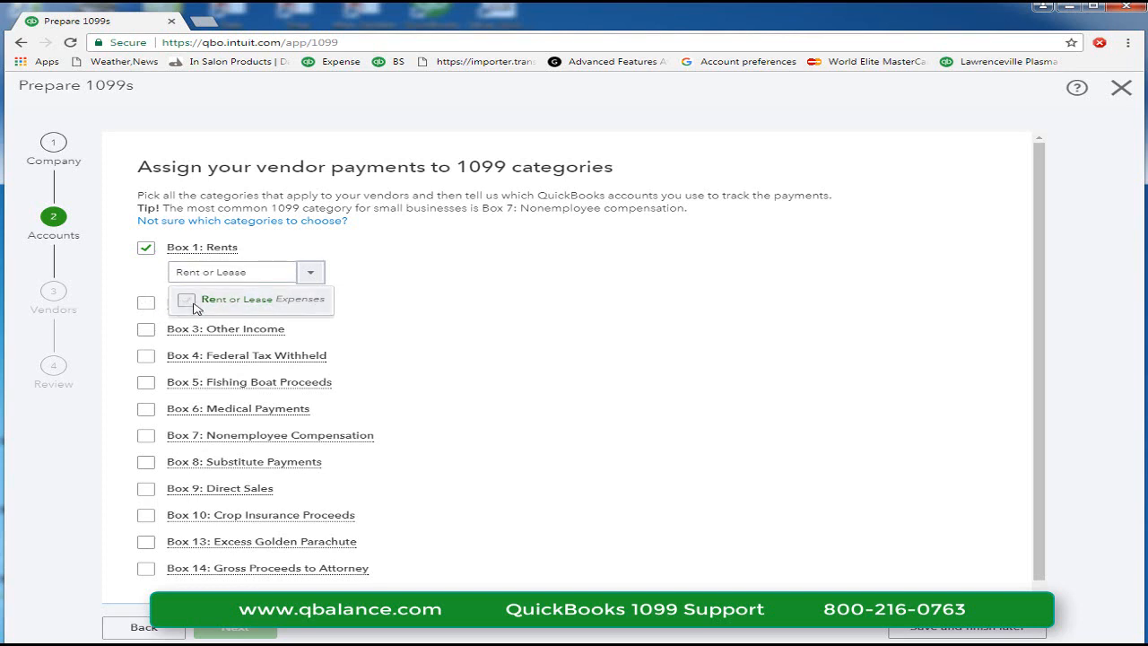
click(194, 305)
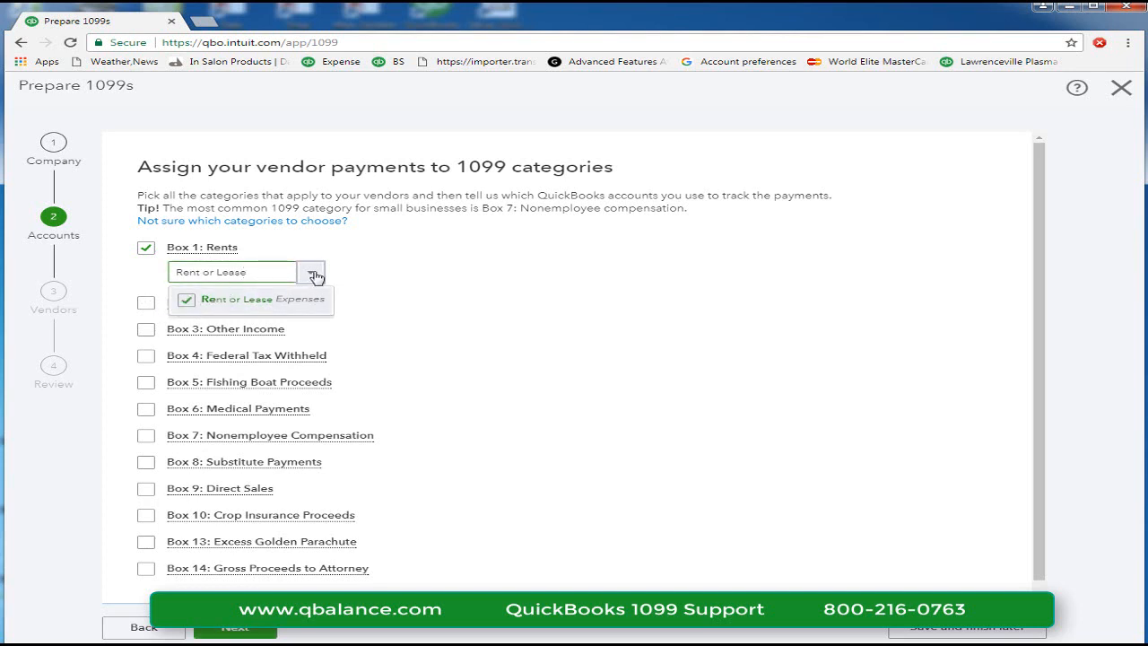
Step: Add both Equipment Rental accounts to Box 1: Rents as well
mouse_move(183, 272)
mouse_down()
mouse_move(246, 272)
mouse_move(132, 269)
mouse_up()
click(239, 269)
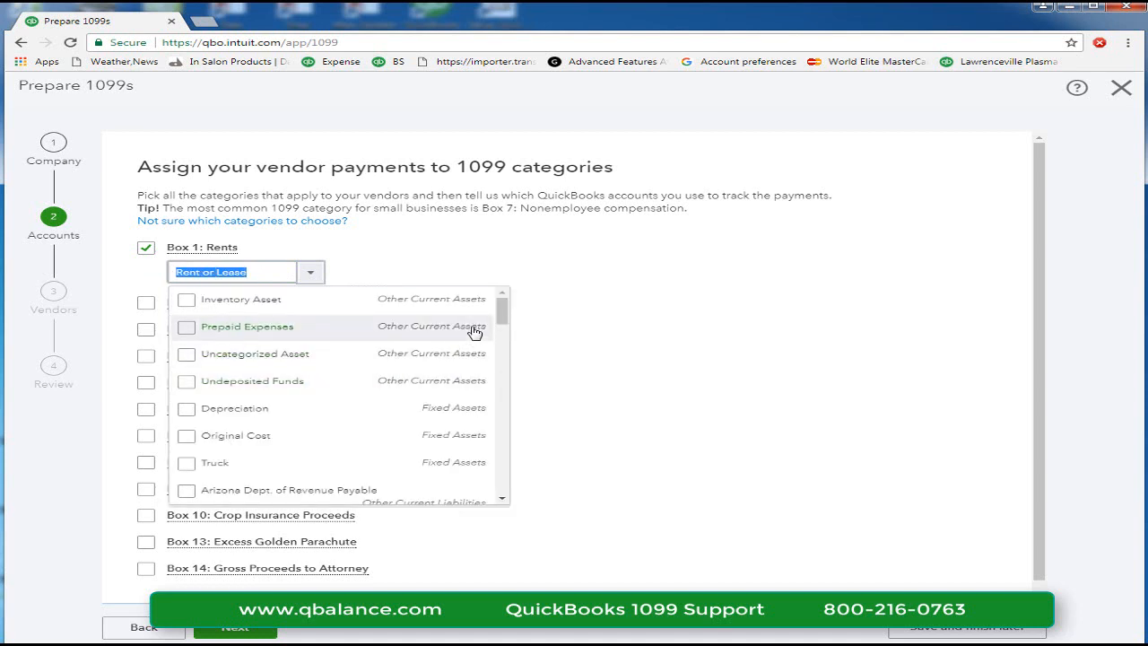
scroll(473, 359, down, 10)
scroll(471, 395, down, 2)
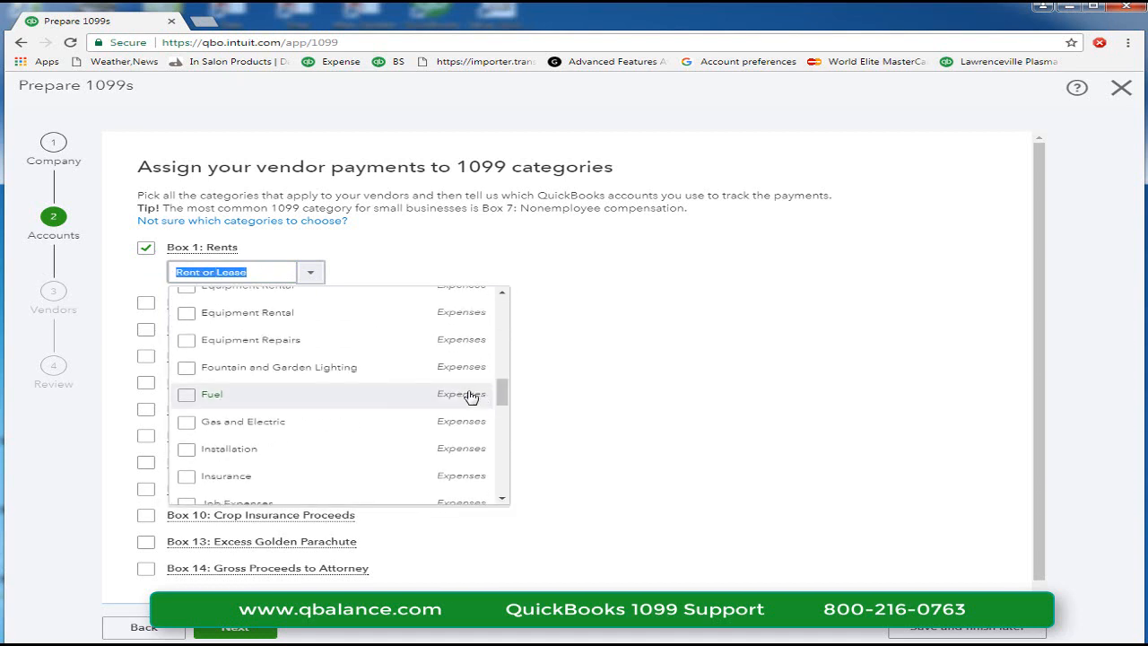
click(187, 312)
scroll(314, 341, up, 1)
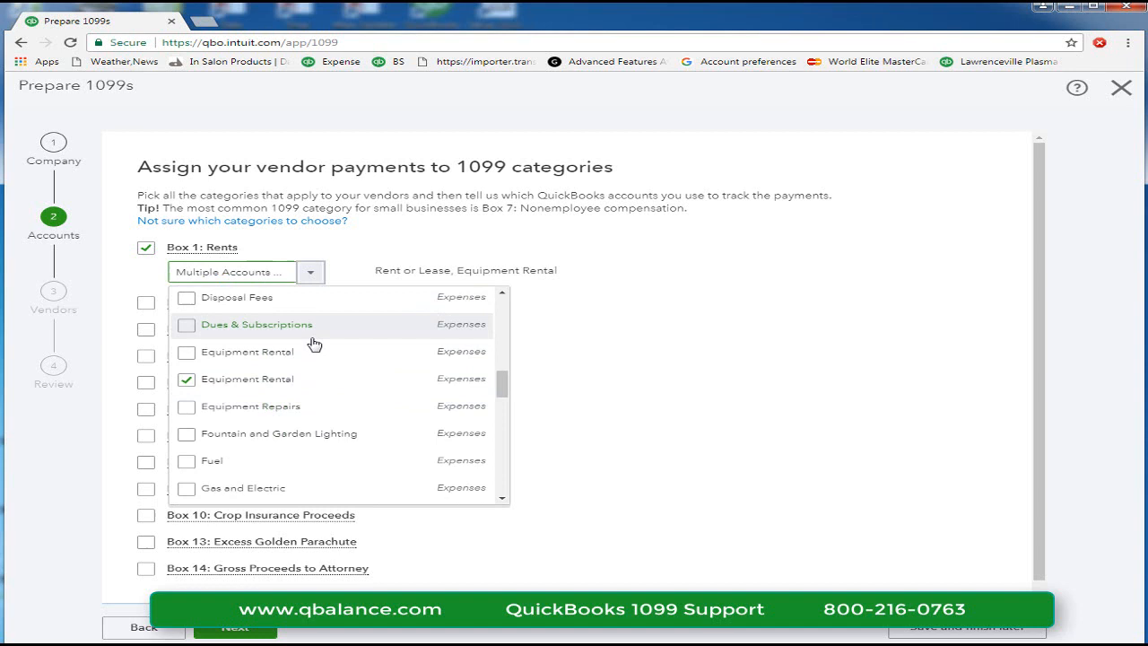
click(192, 355)
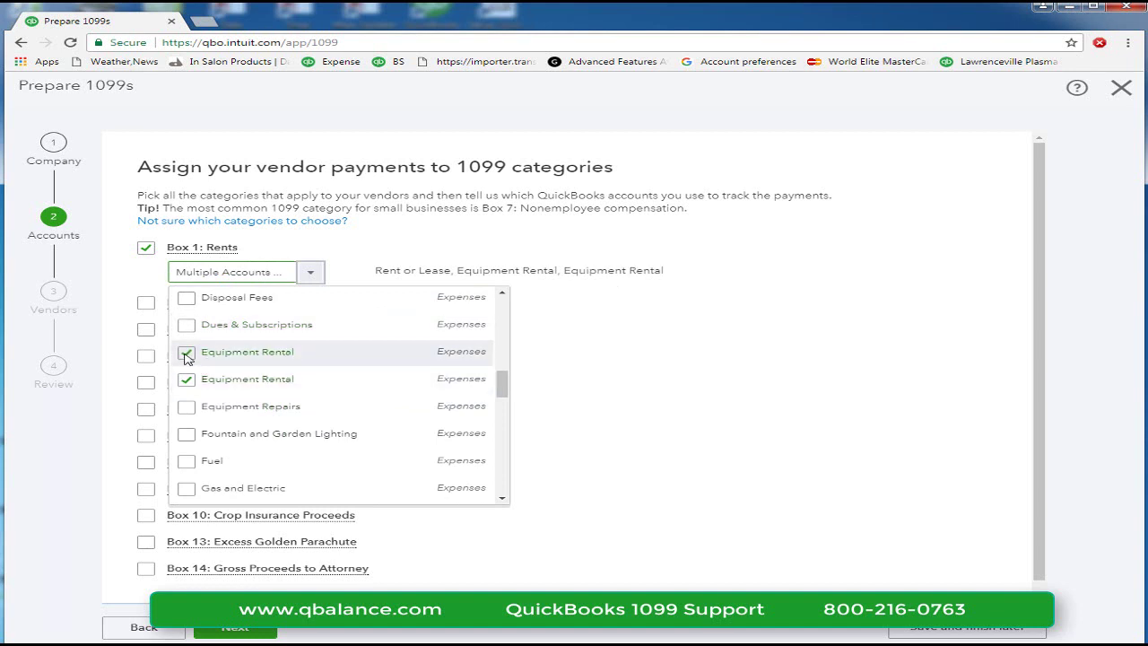
click(401, 269)
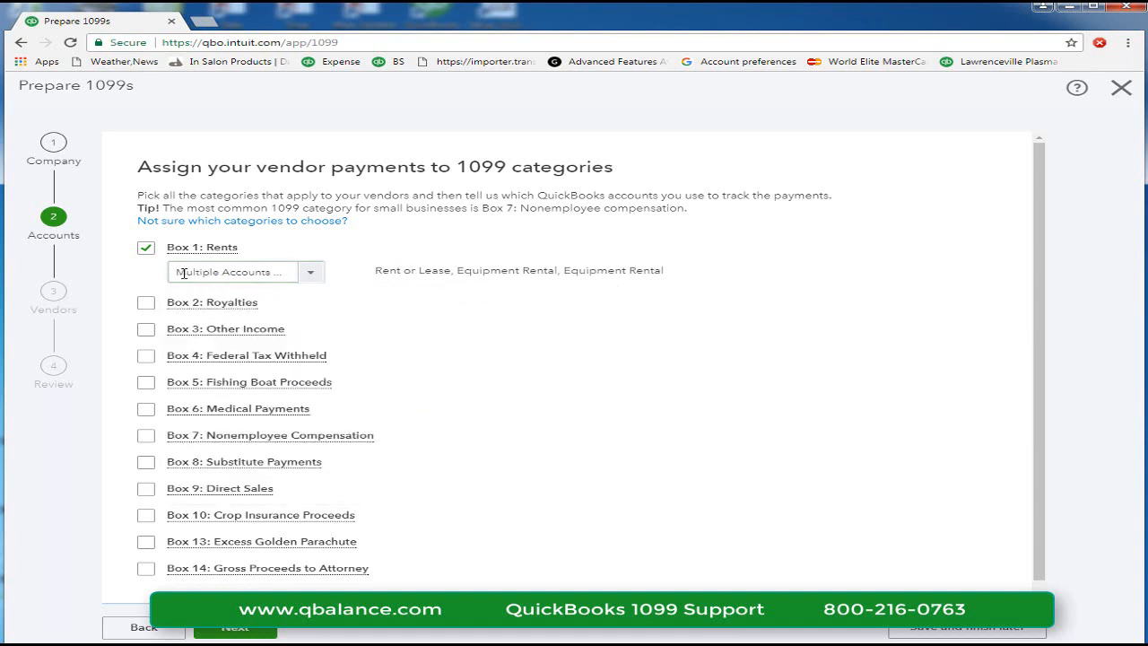
drag(183, 273, 281, 271)
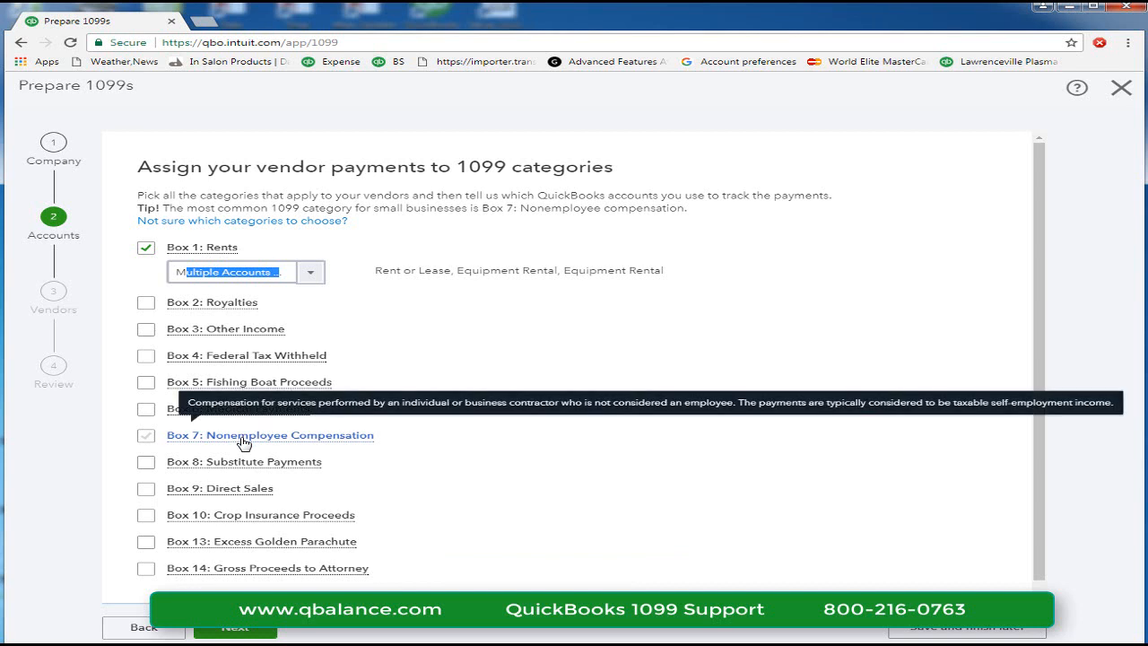
Step: Enable Box 7 and map Advertising, Bookkeeper, Building Repairs, Commissions & fees and Computer Repairs
click(146, 436)
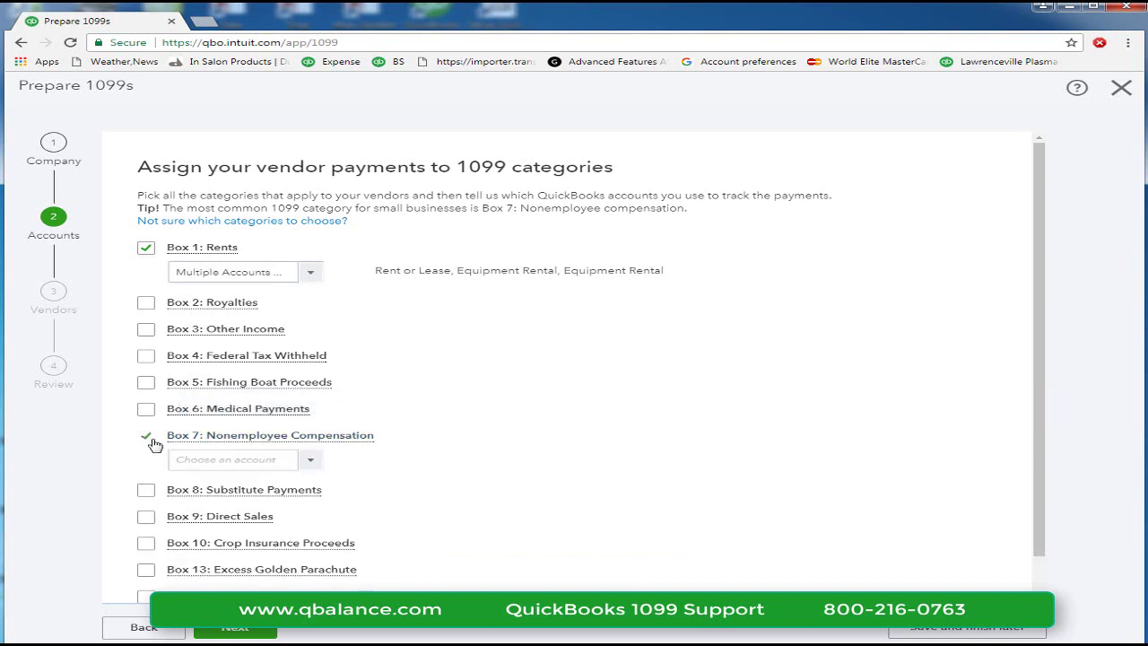
click(312, 463)
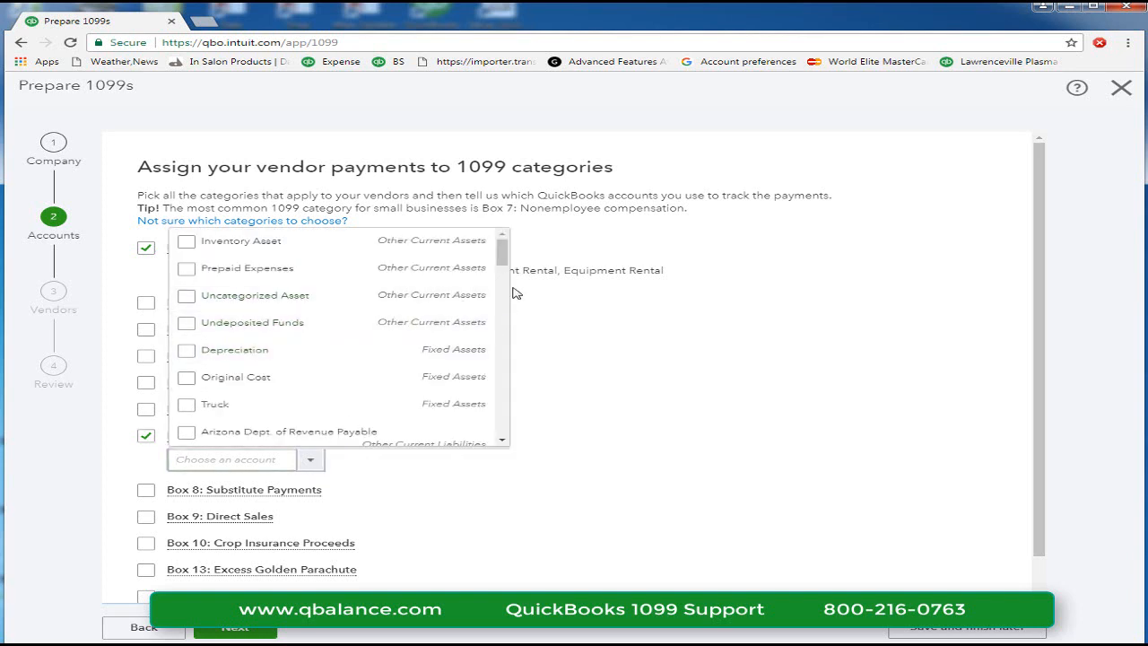
drag(498, 268, 508, 294)
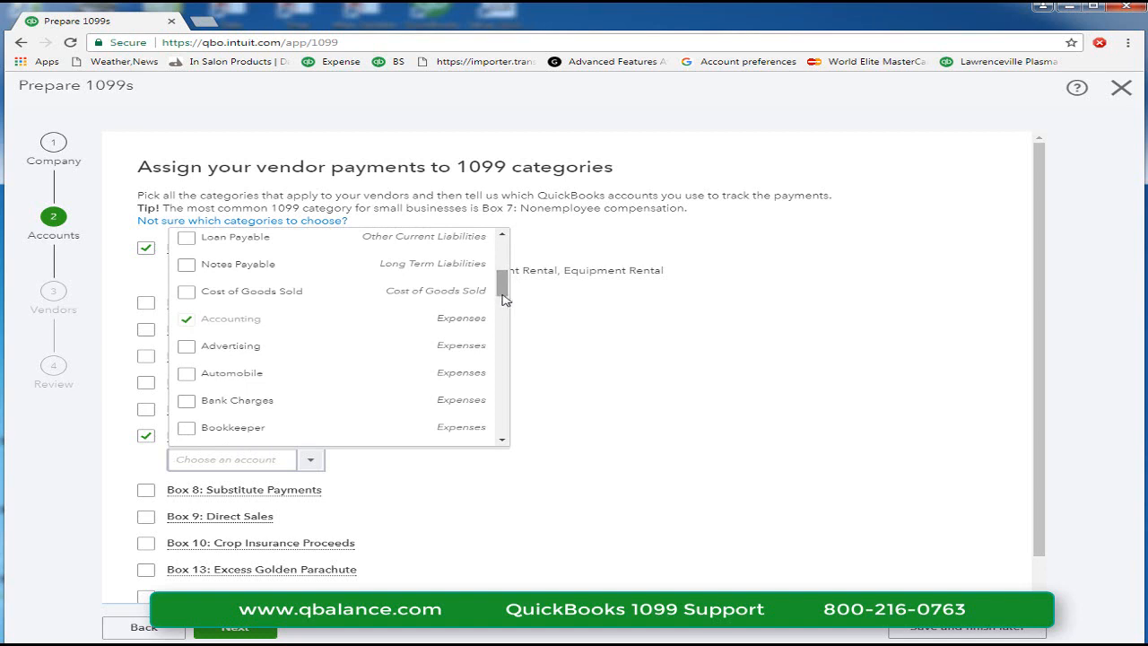
click(189, 348)
scroll(325, 363, down, 1)
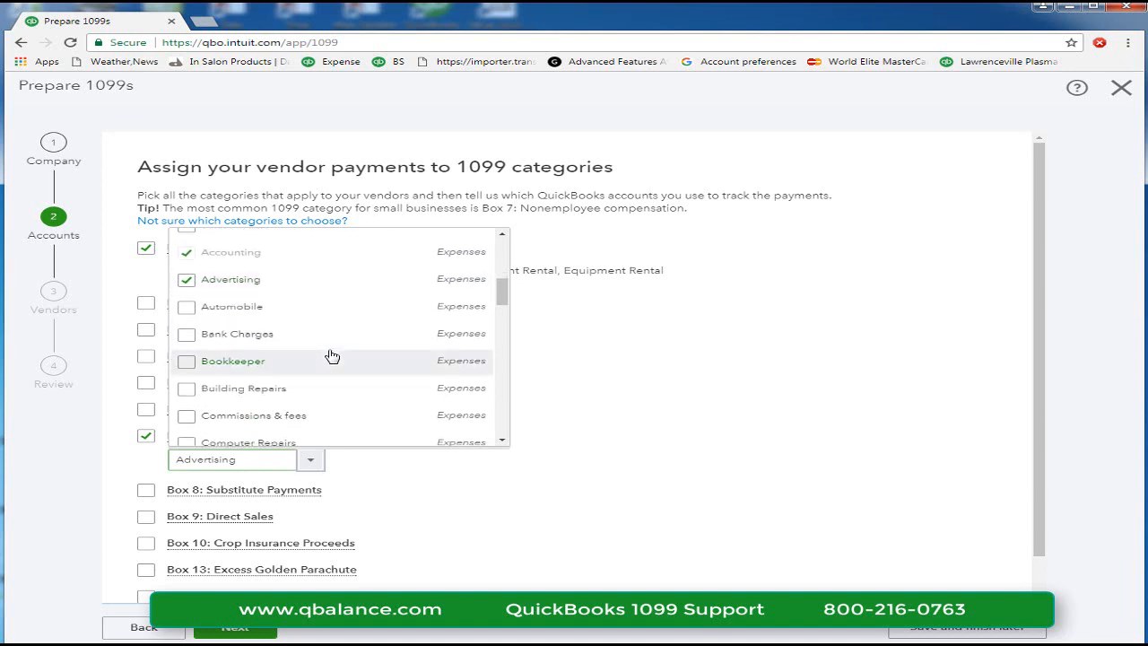
click(186, 361)
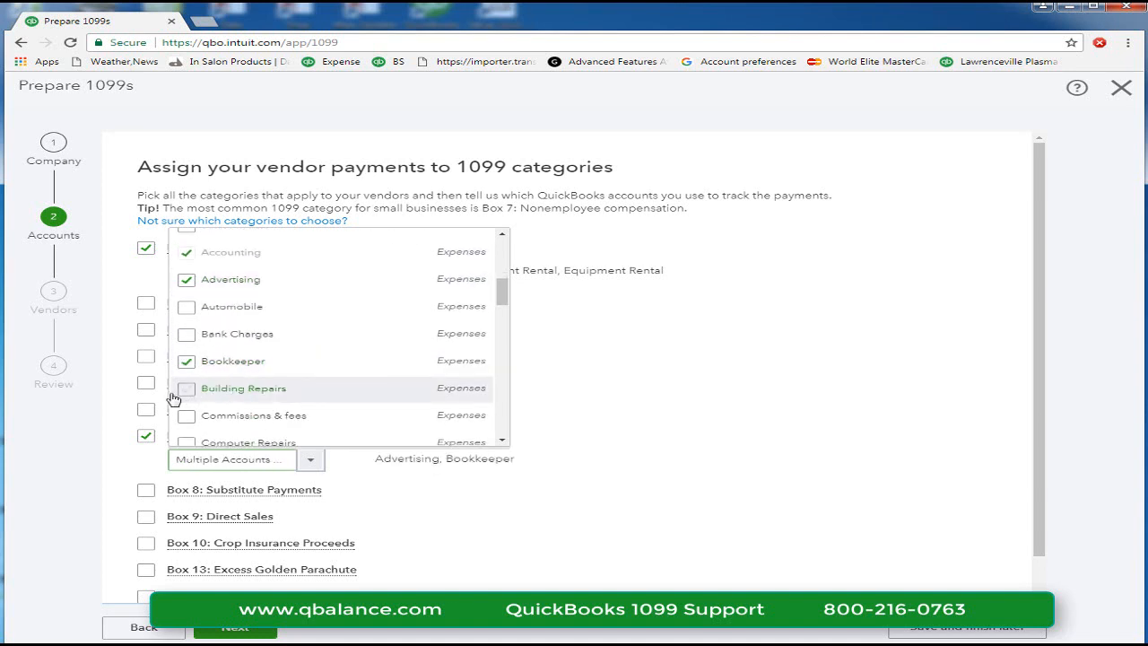
click(188, 392)
scroll(257, 400, down, 1)
click(186, 350)
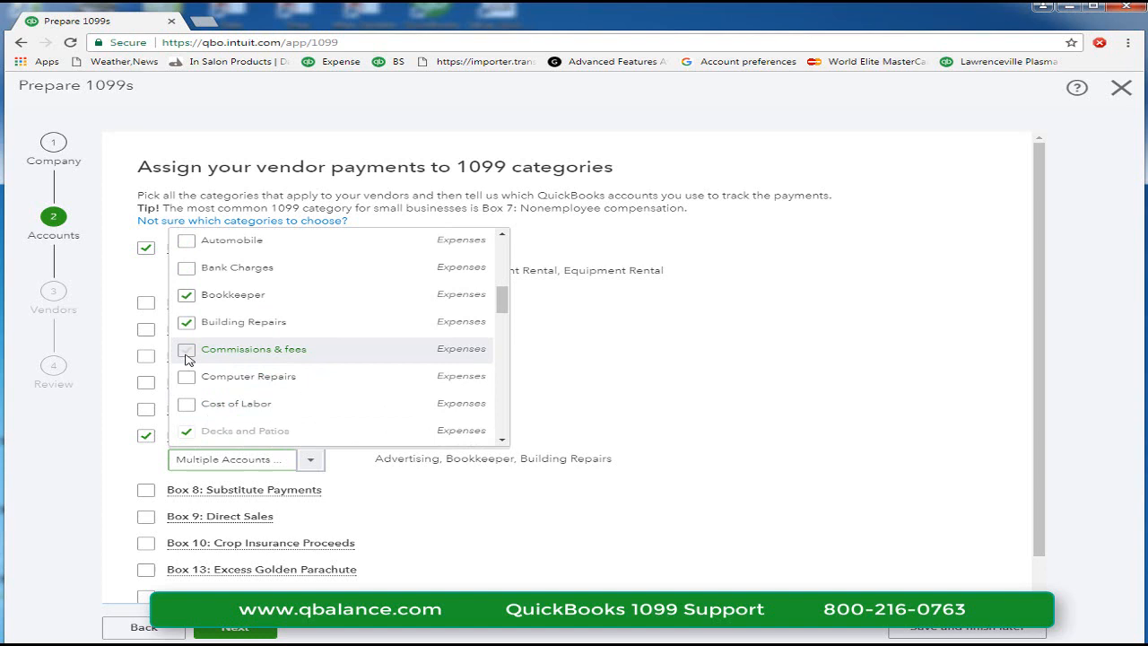
scroll(299, 378, down, 1)
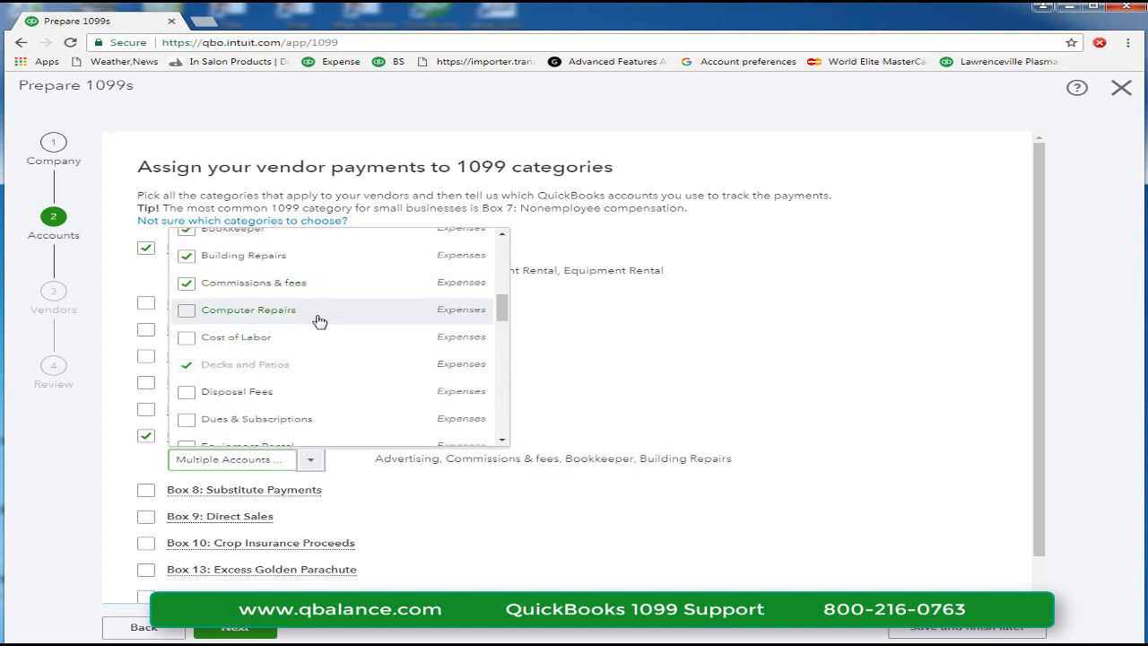
click(191, 316)
scroll(336, 320, down, 2)
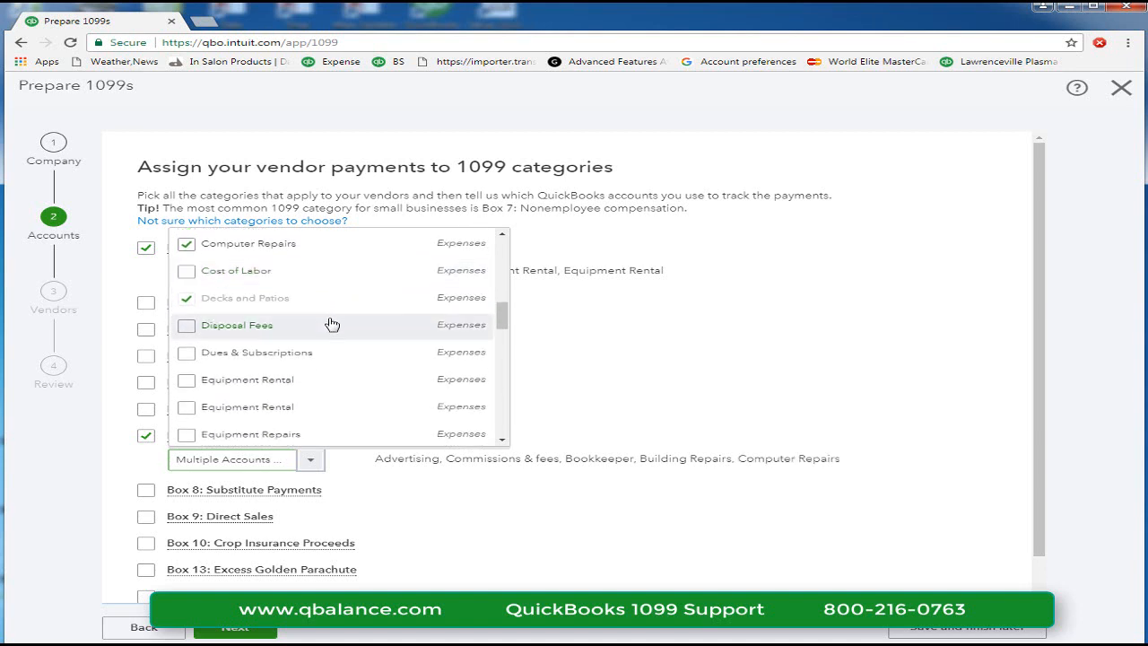
scroll(330, 325, down, 2)
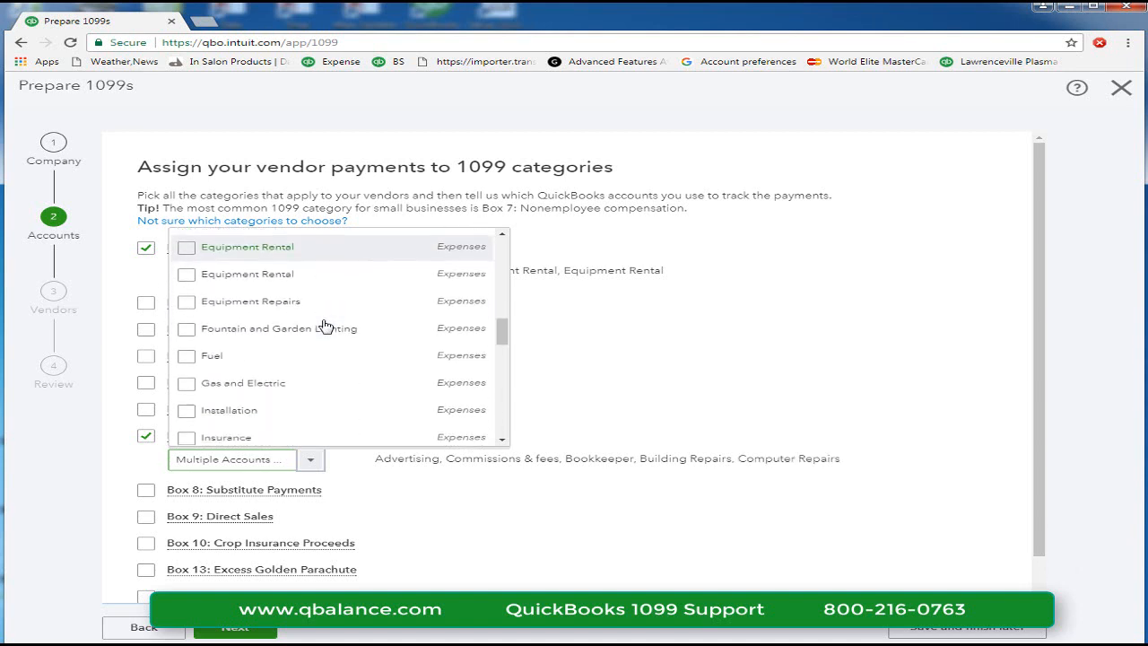
scroll(323, 326, down, 2)
Step: Also map Equipment Repairs, Job Expenses, Legal & Professional Fees, Maintenance and Repair and Office Expenses to Box 7
click(190, 310)
scroll(308, 351, down, 2)
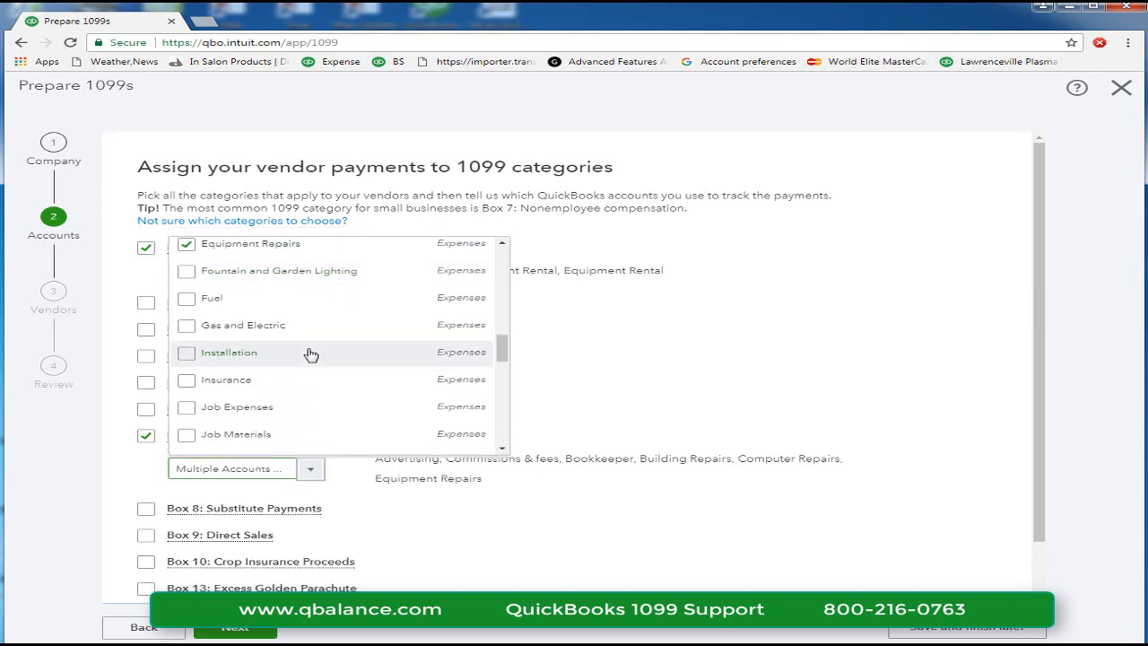
scroll(310, 354, down, 2)
scroll(309, 355, down, 2)
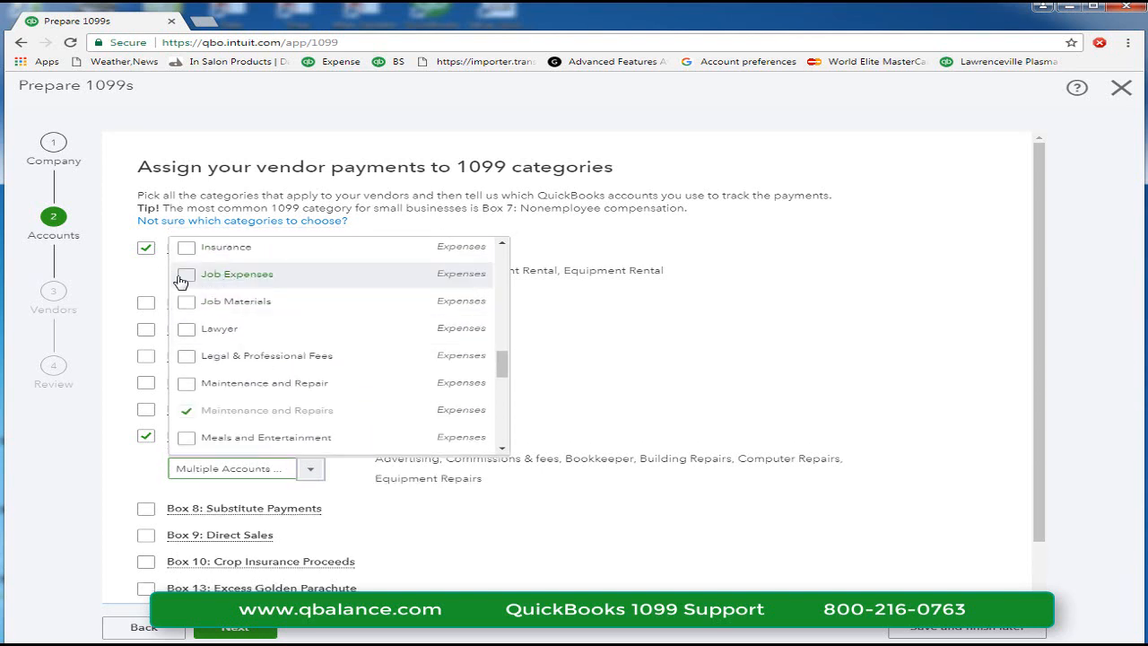
click(186, 274)
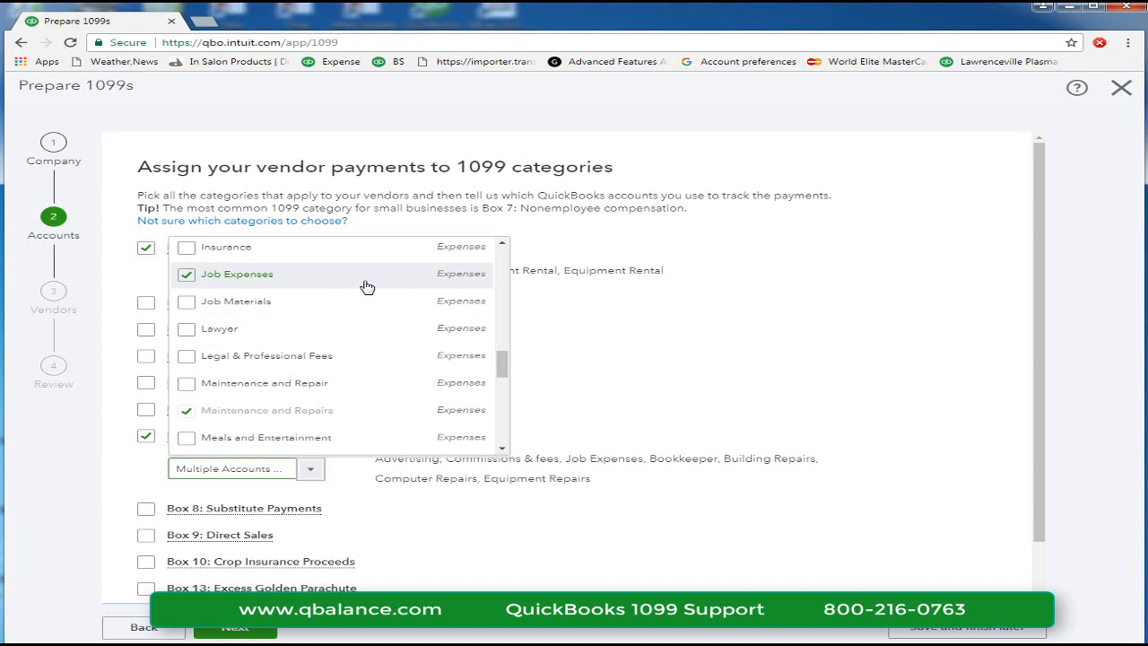
scroll(369, 298, down, 2)
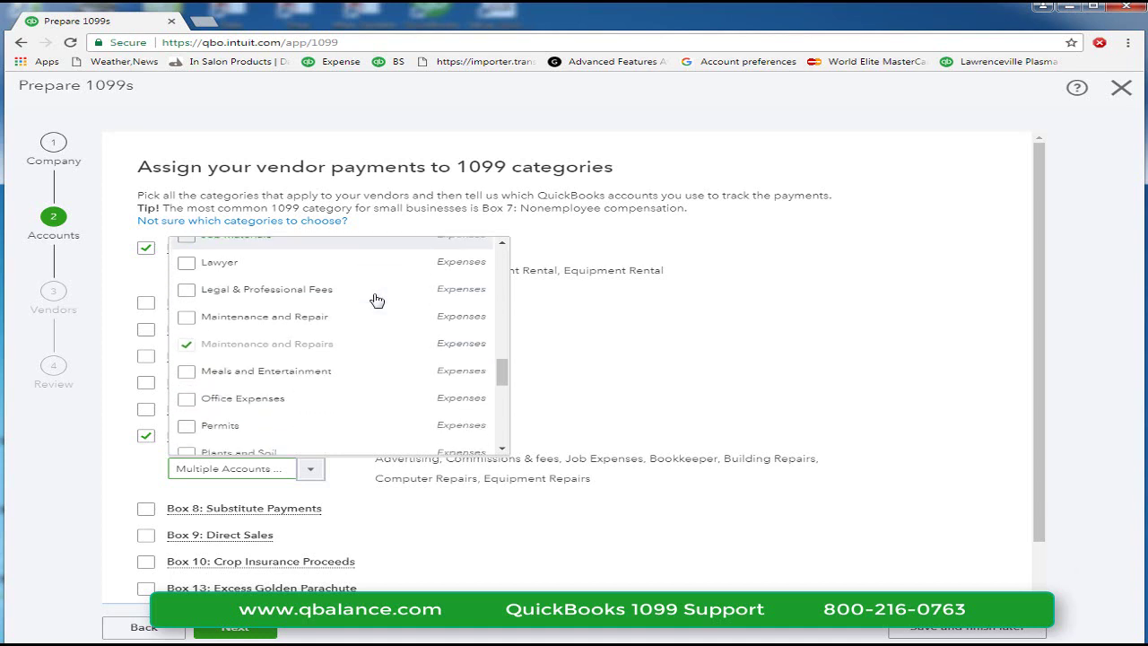
click(185, 289)
click(185, 317)
scroll(394, 360, down, 2)
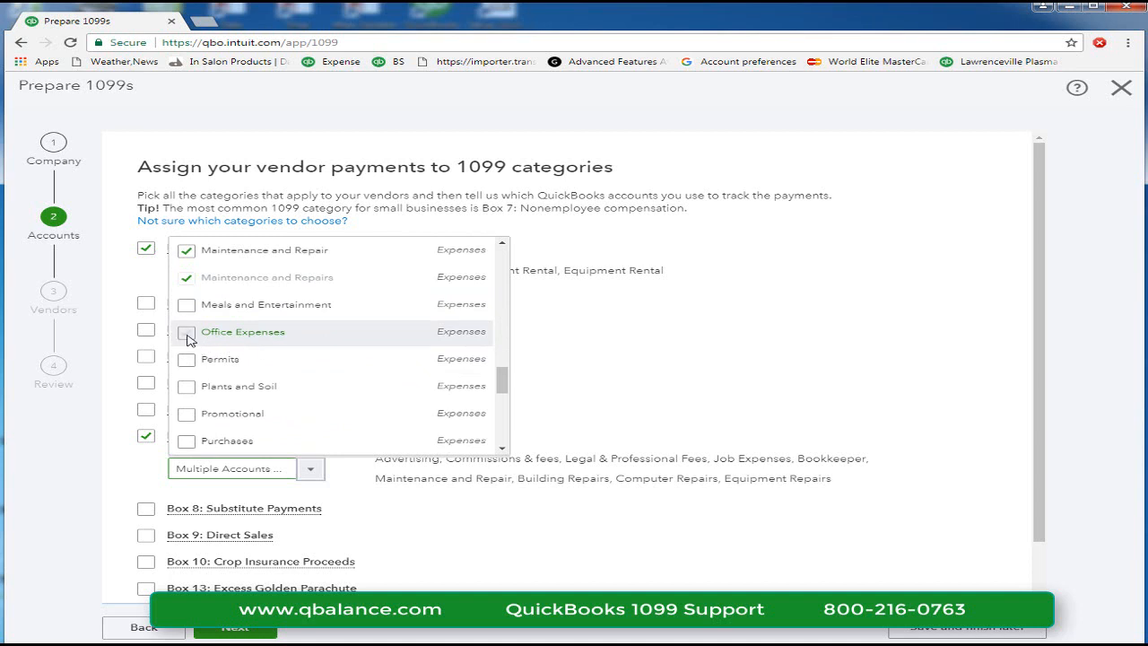
click(188, 336)
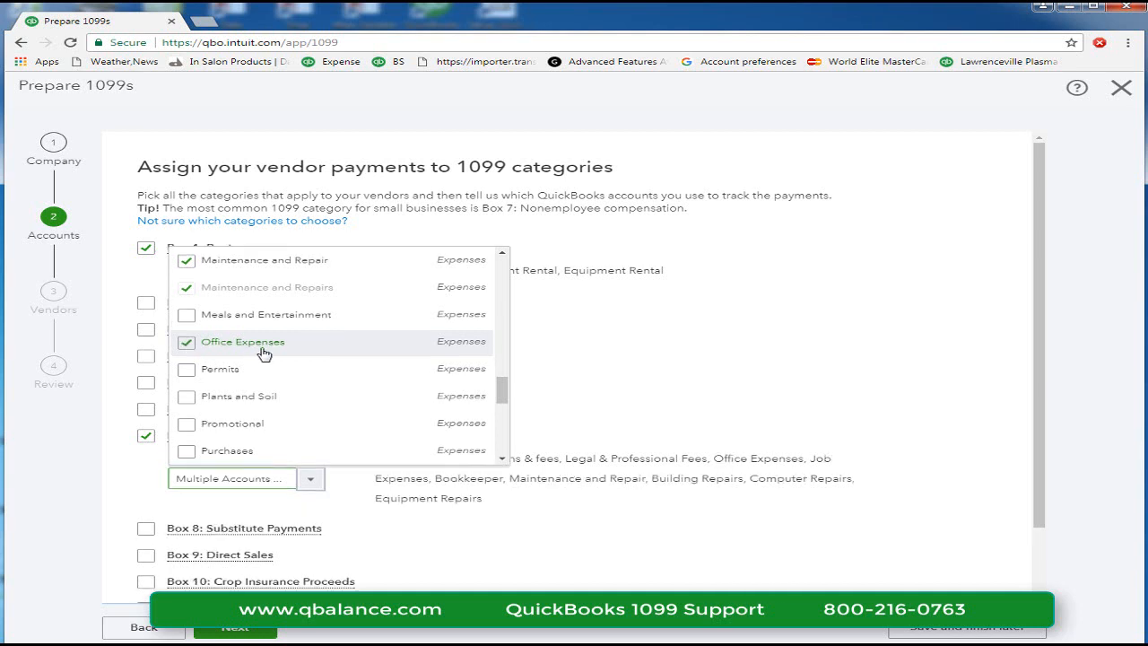
scroll(278, 340, down, 5)
scroll(293, 333, down, 1)
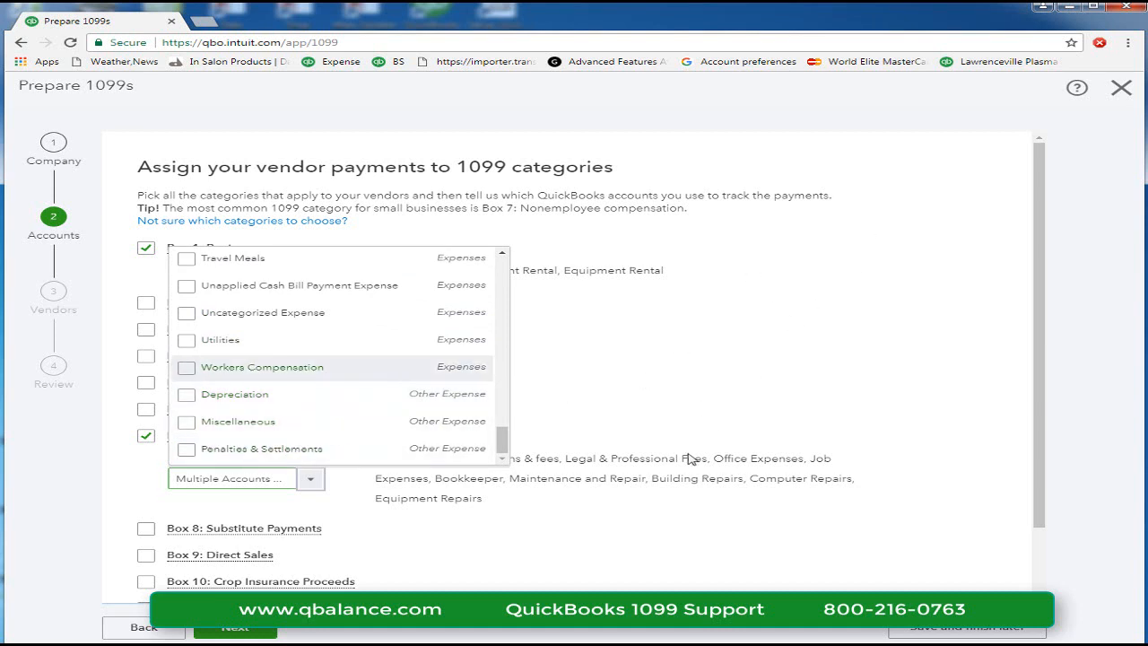
click(627, 518)
scroll(627, 514, down, 2)
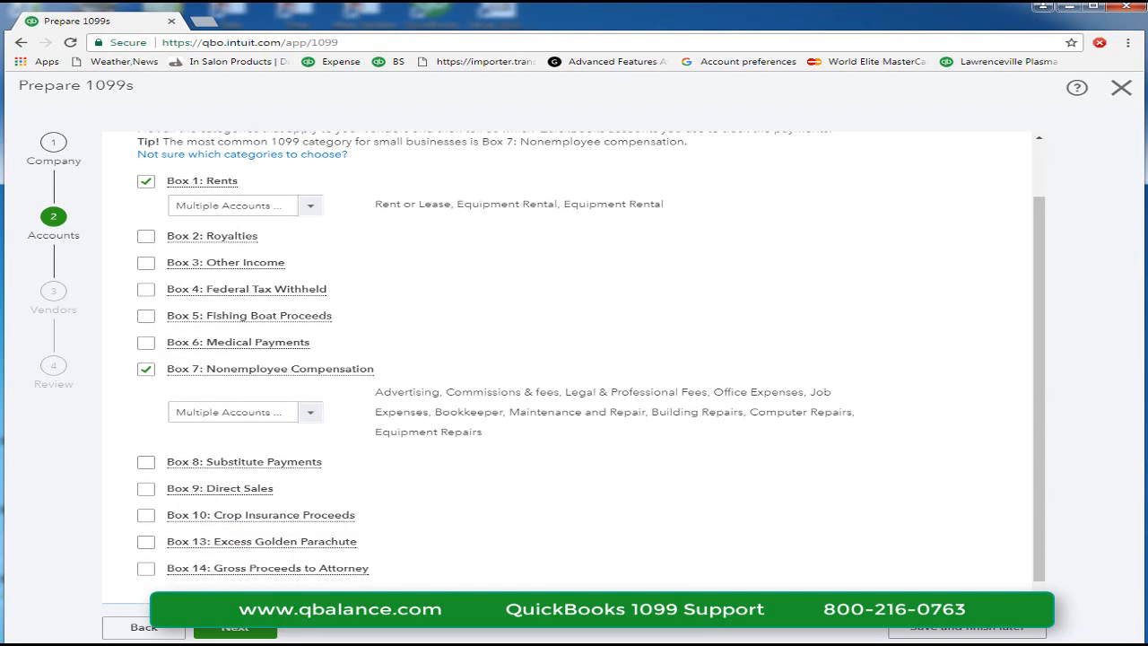
Step: Move to confirming 1099 vendors and show the list of vendors eligible for 1099s
click(235, 628)
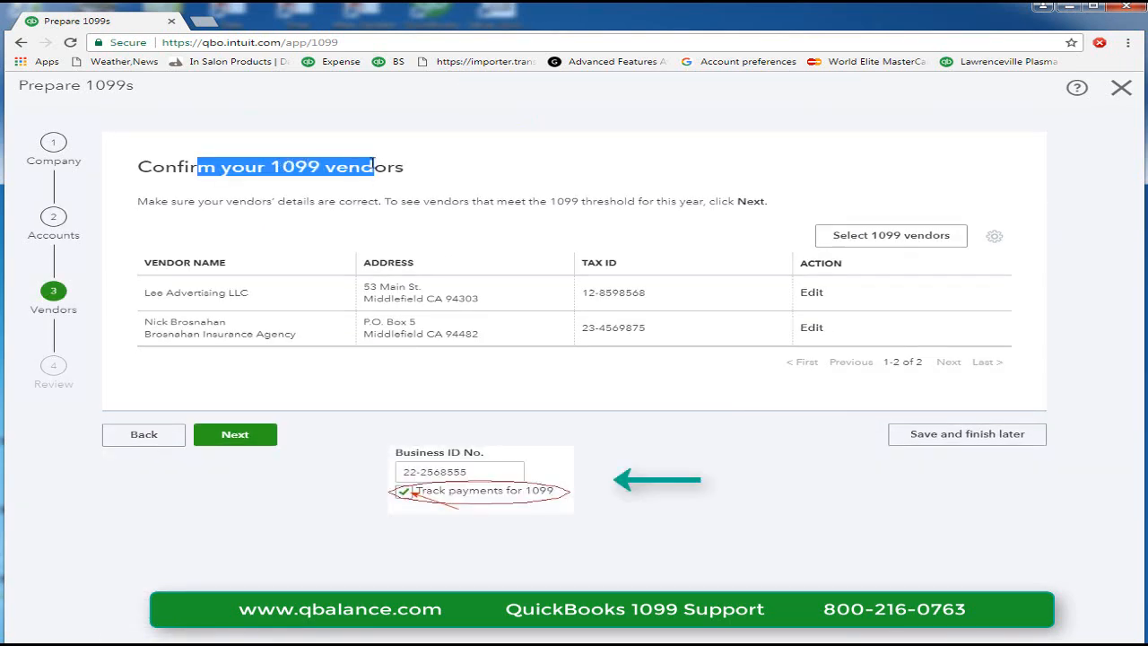
drag(276, 164, 425, 171)
click(158, 201)
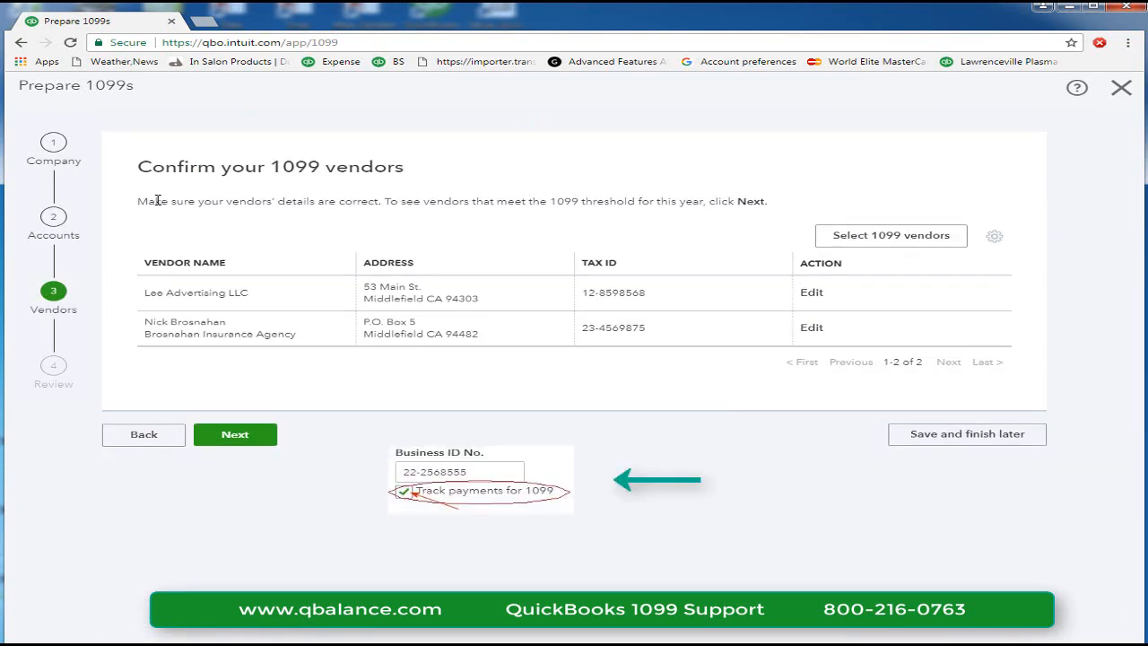
drag(157, 201, 546, 200)
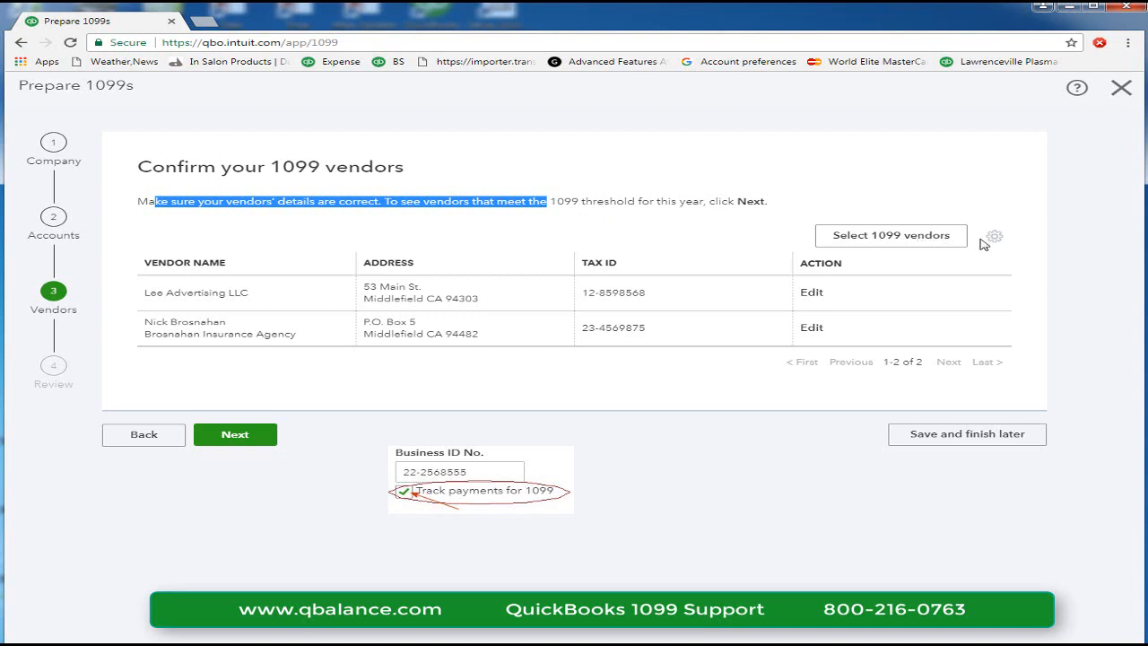
click(946, 240)
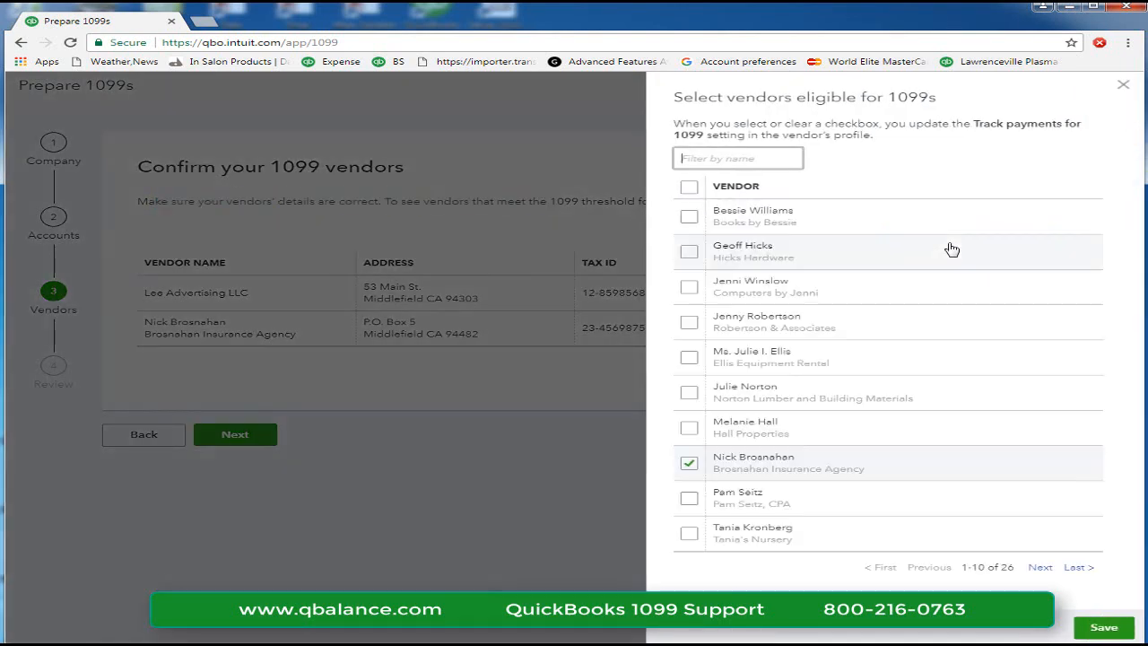
click(688, 323)
click(689, 288)
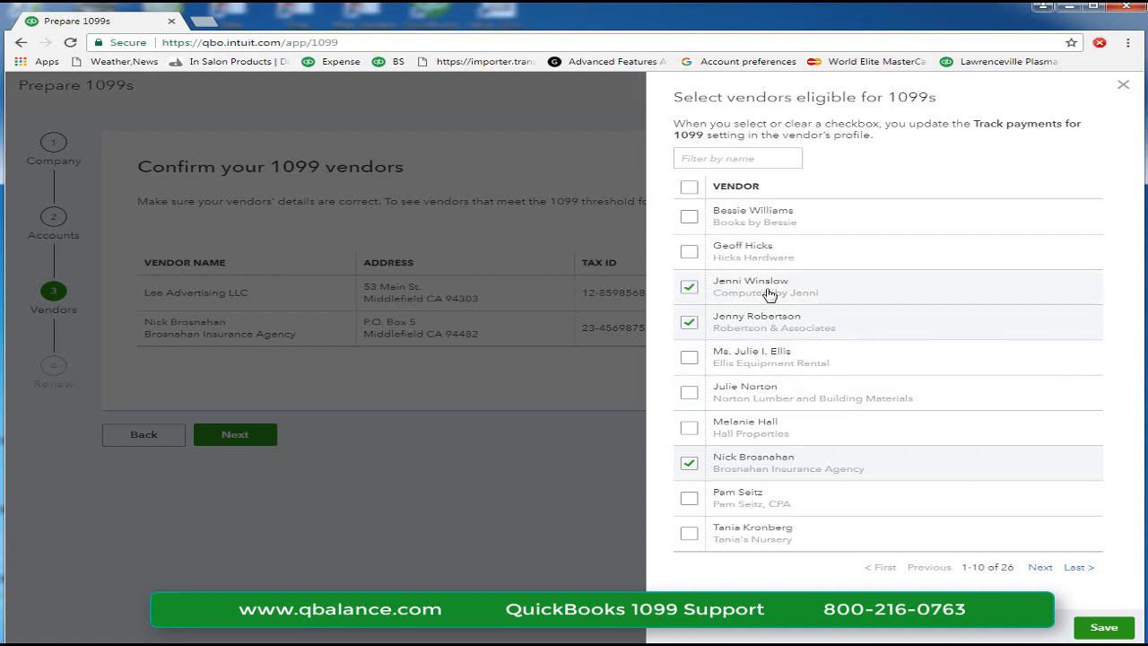
click(689, 499)
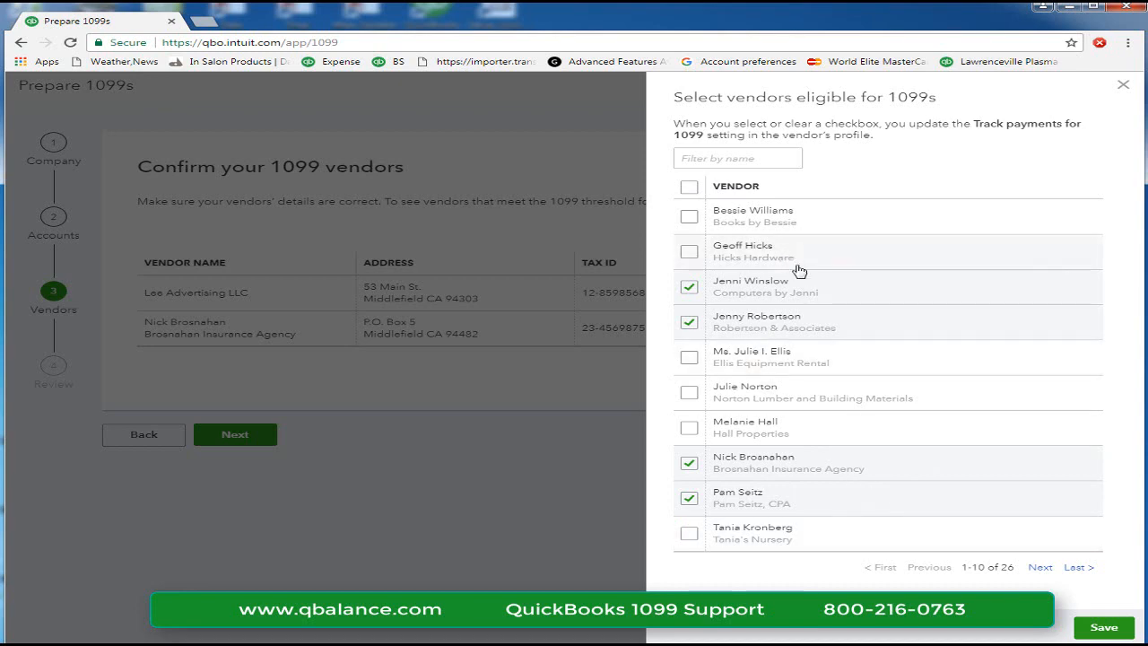
click(616, 295)
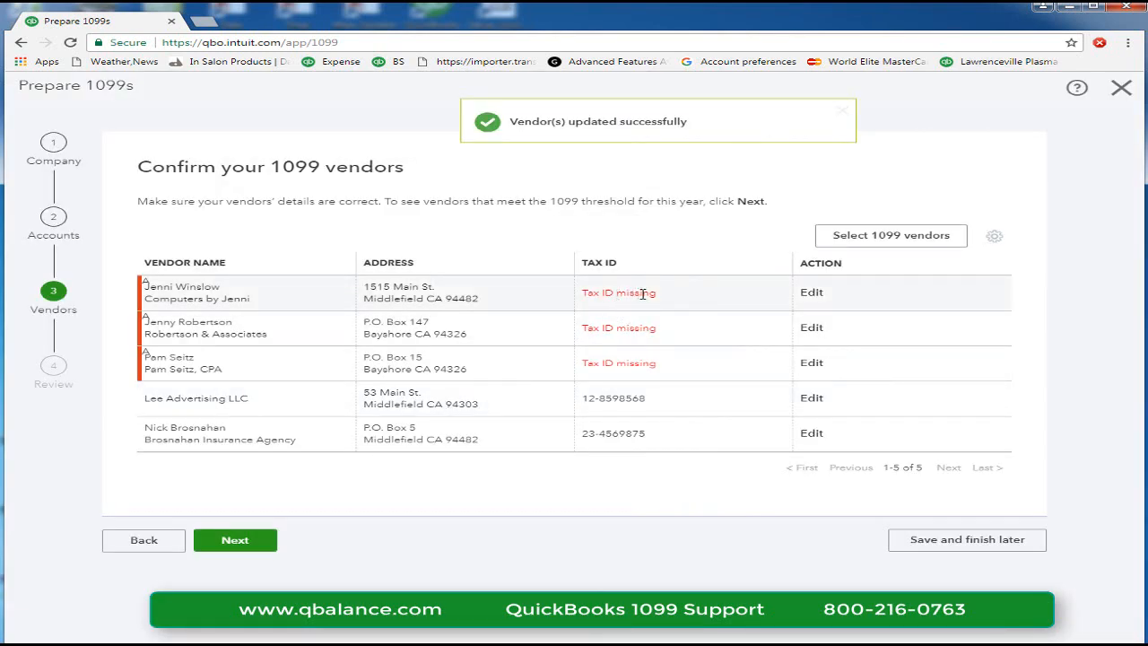
click(639, 294)
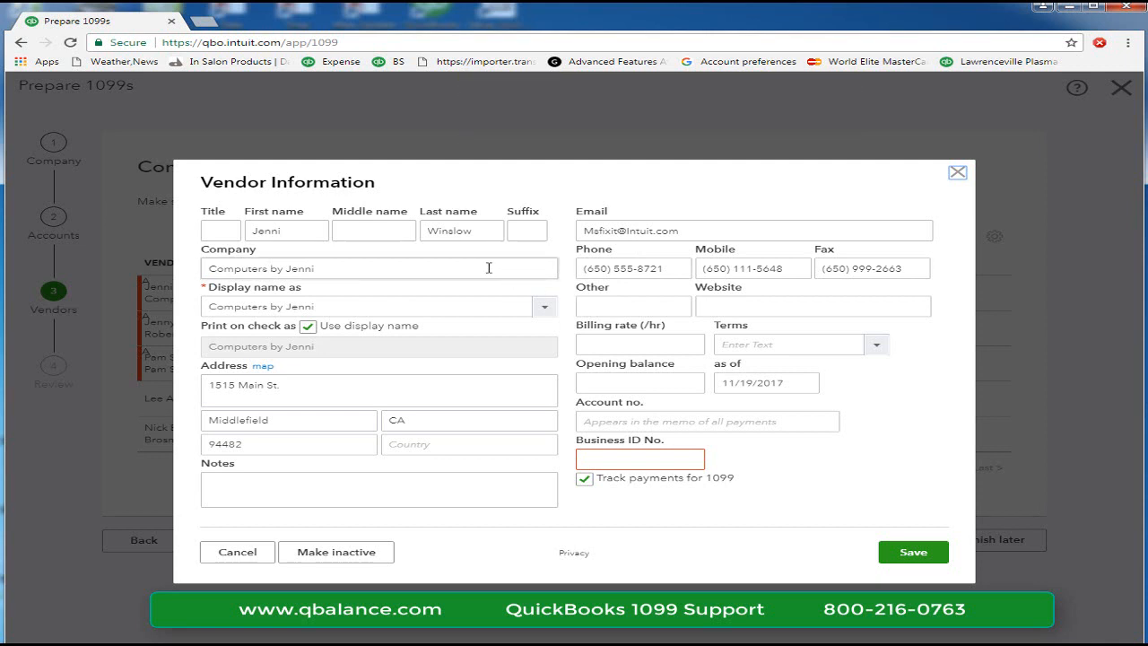
click(606, 456)
text(55-)
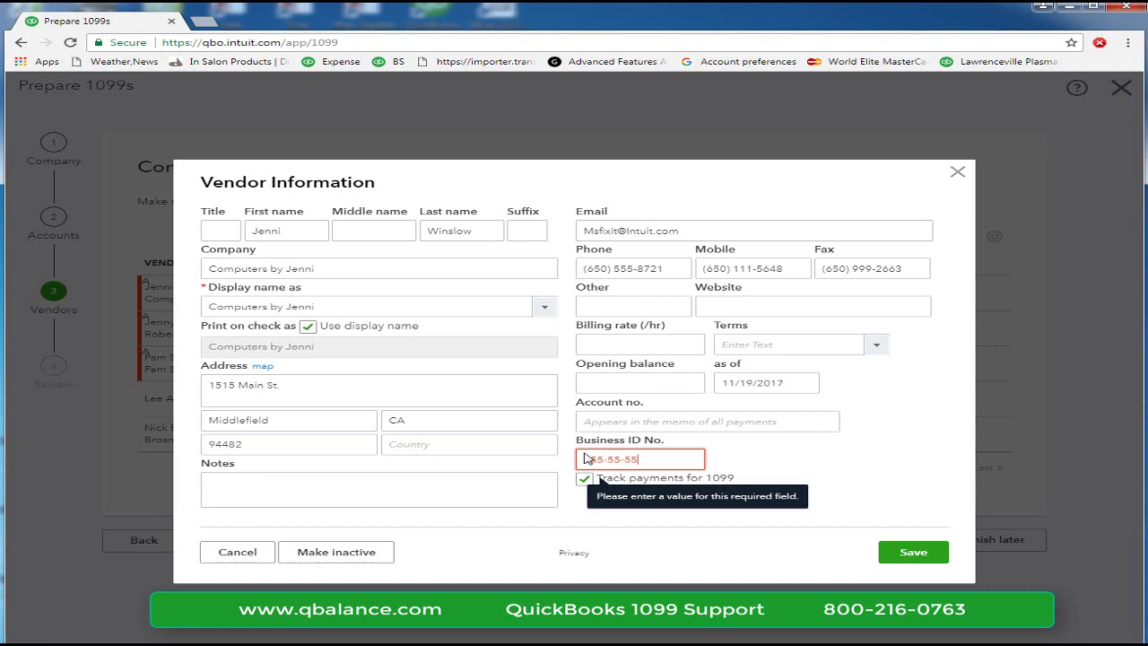
text(55-5555)
click(910, 558)
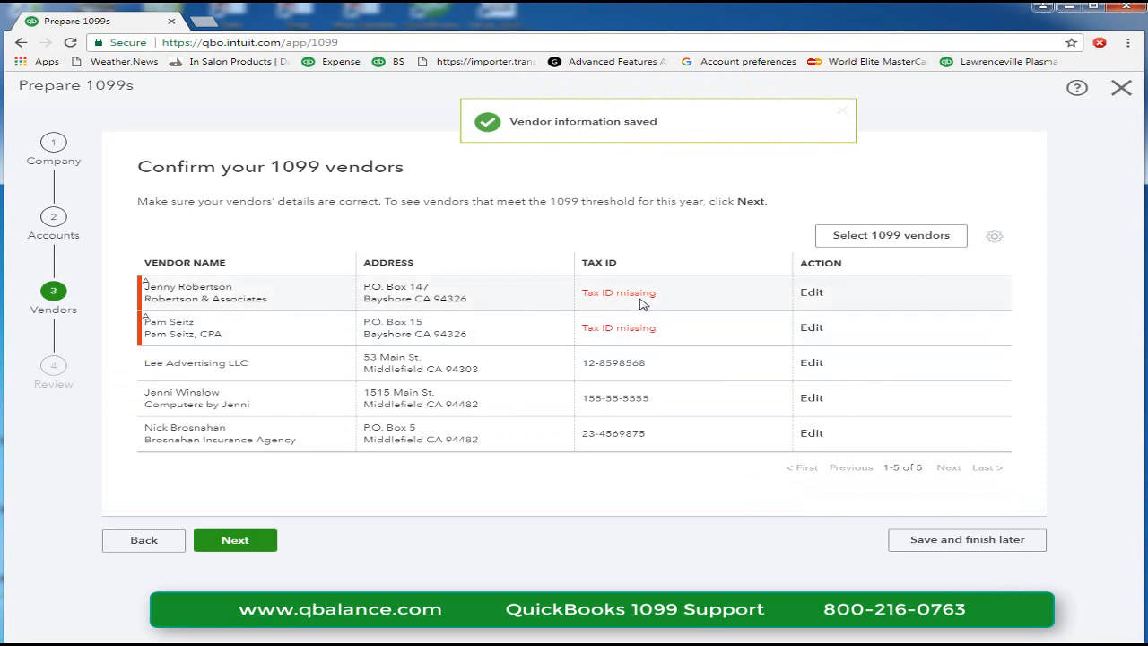
click(643, 293)
text(555-55-55)
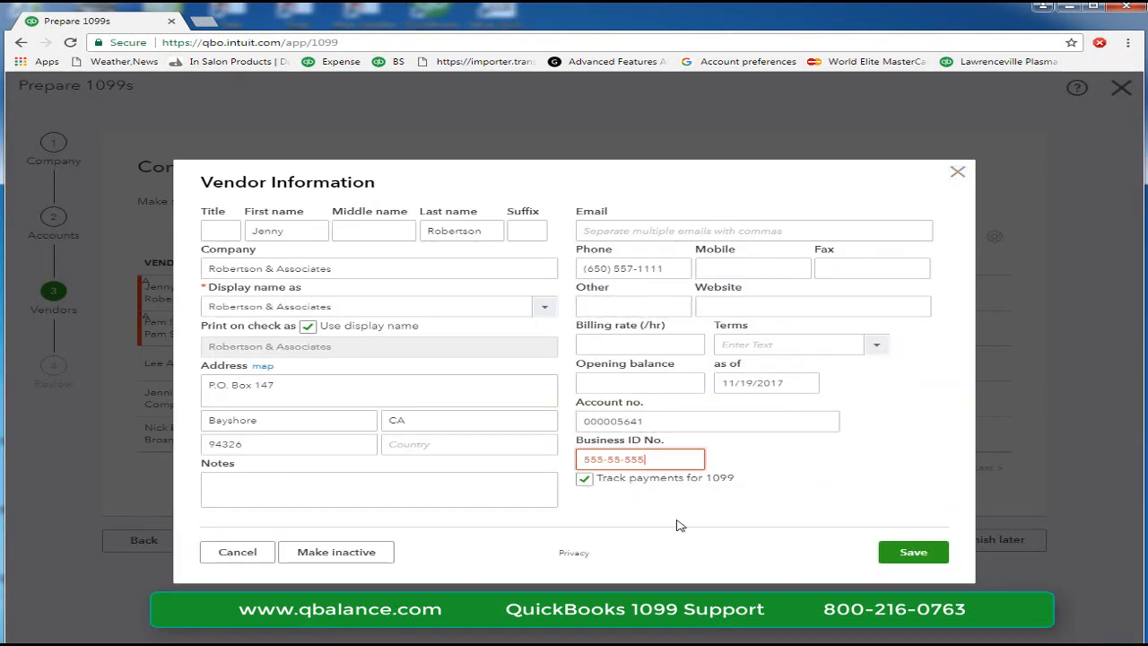
text(5)
click(902, 553)
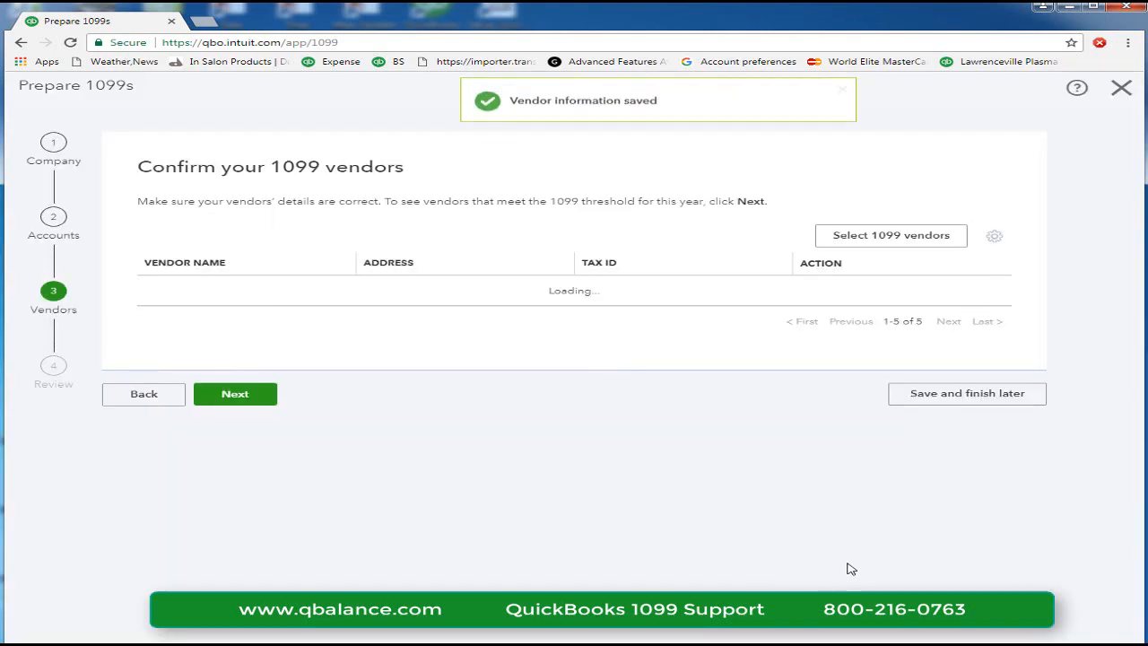
click(591, 296)
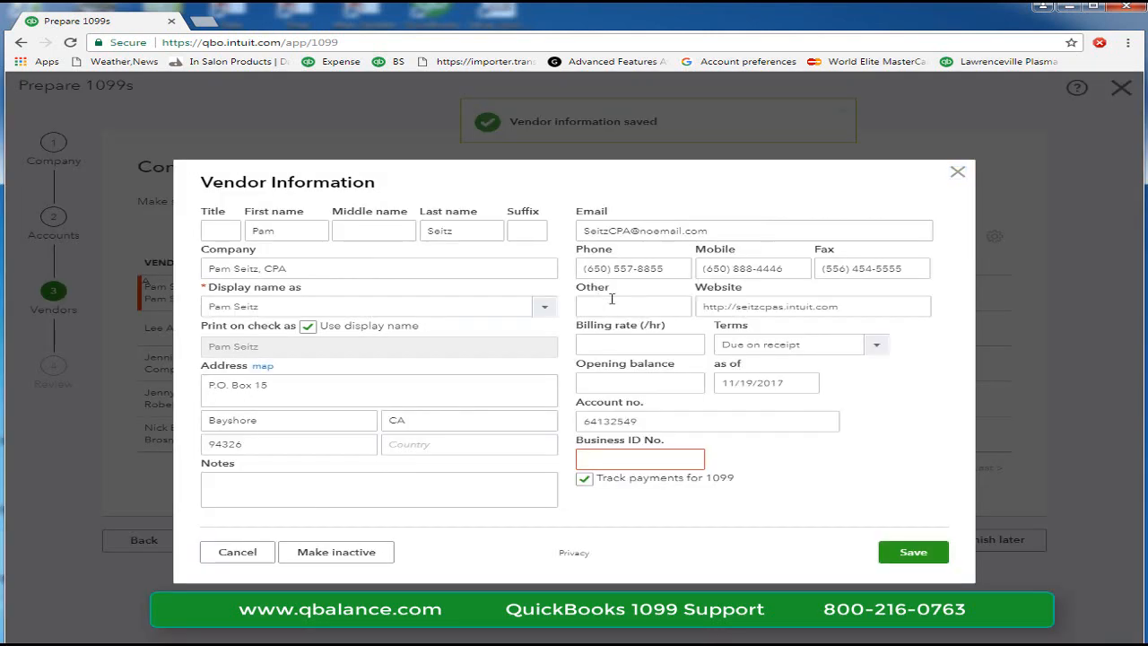
click(633, 460)
text(44)
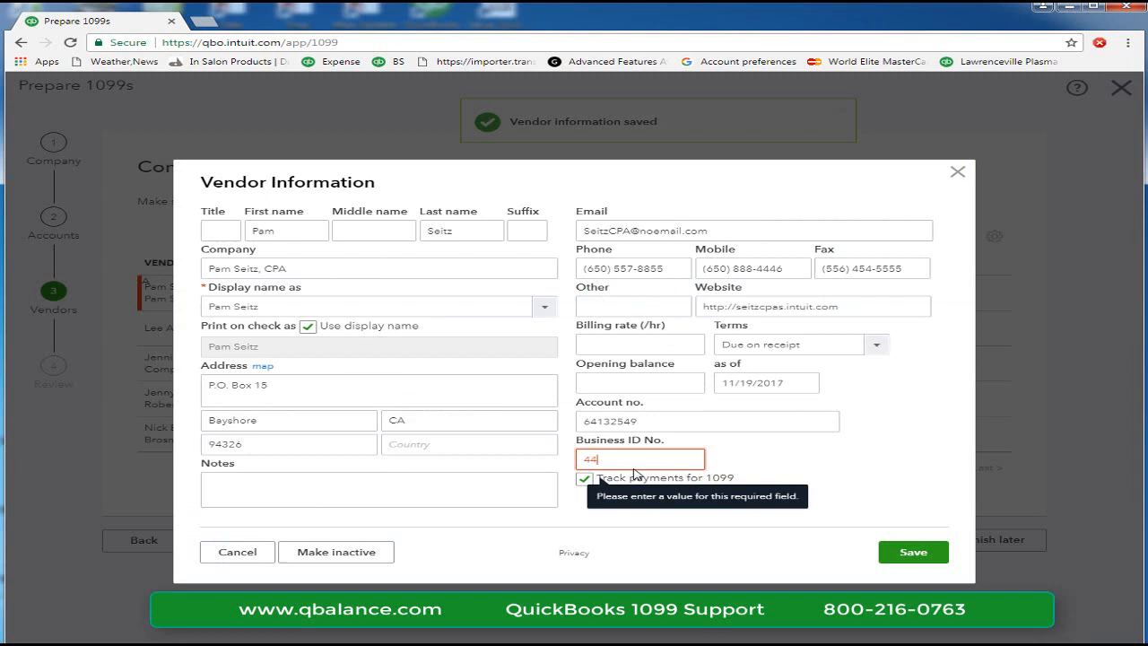
text(4-44-4444)
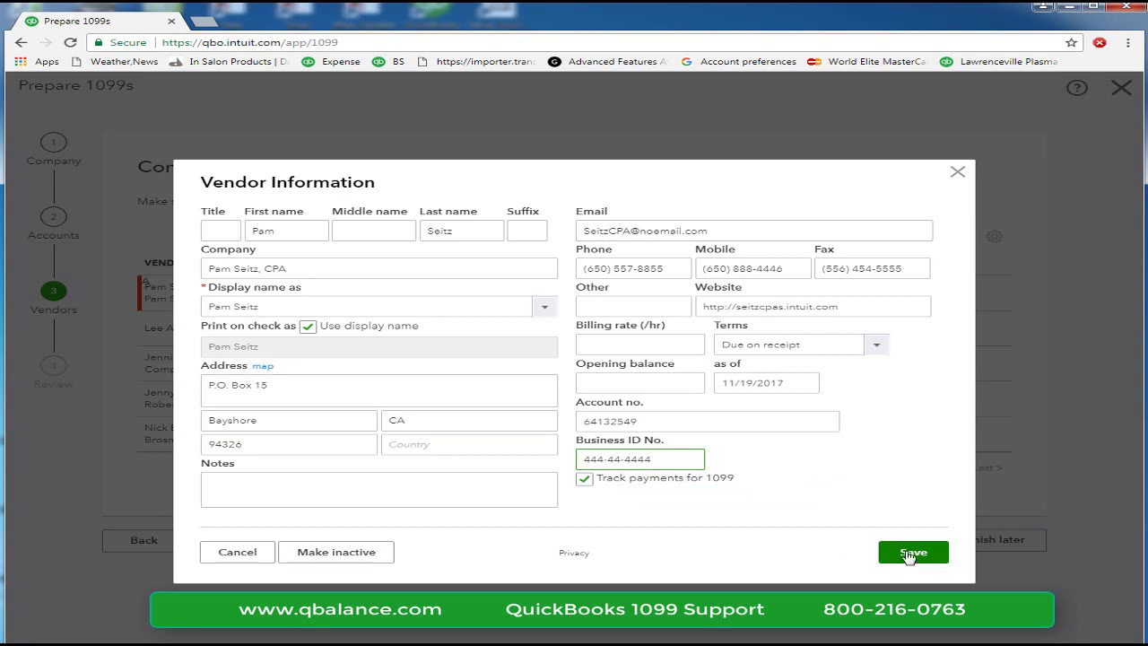
click(913, 552)
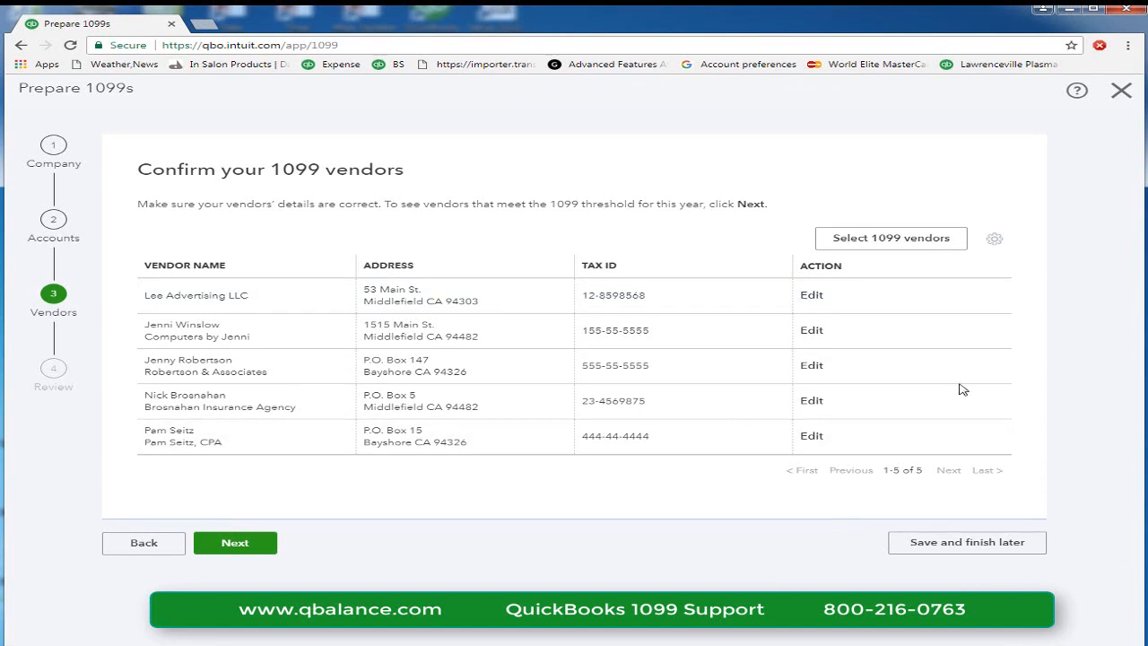
Step: Advance to step 4, reviewing 1099 vendors and payments for tax year 2017
click(244, 545)
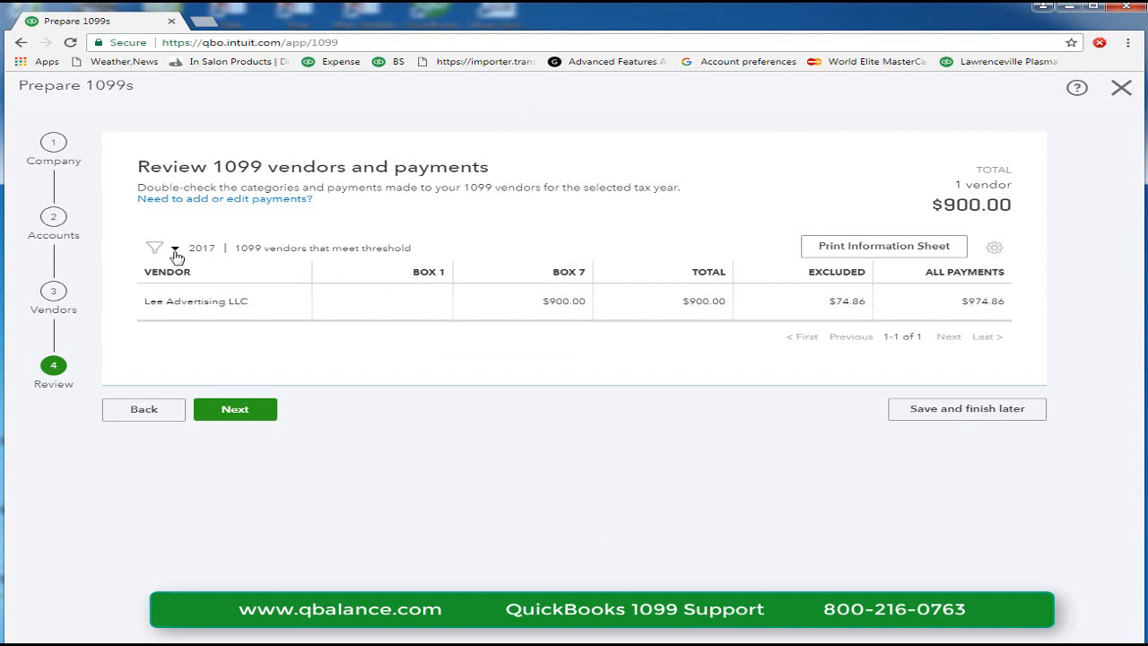
Step: Filter the payments review to Type of vendors: Vendors not marked for 1099
click(176, 251)
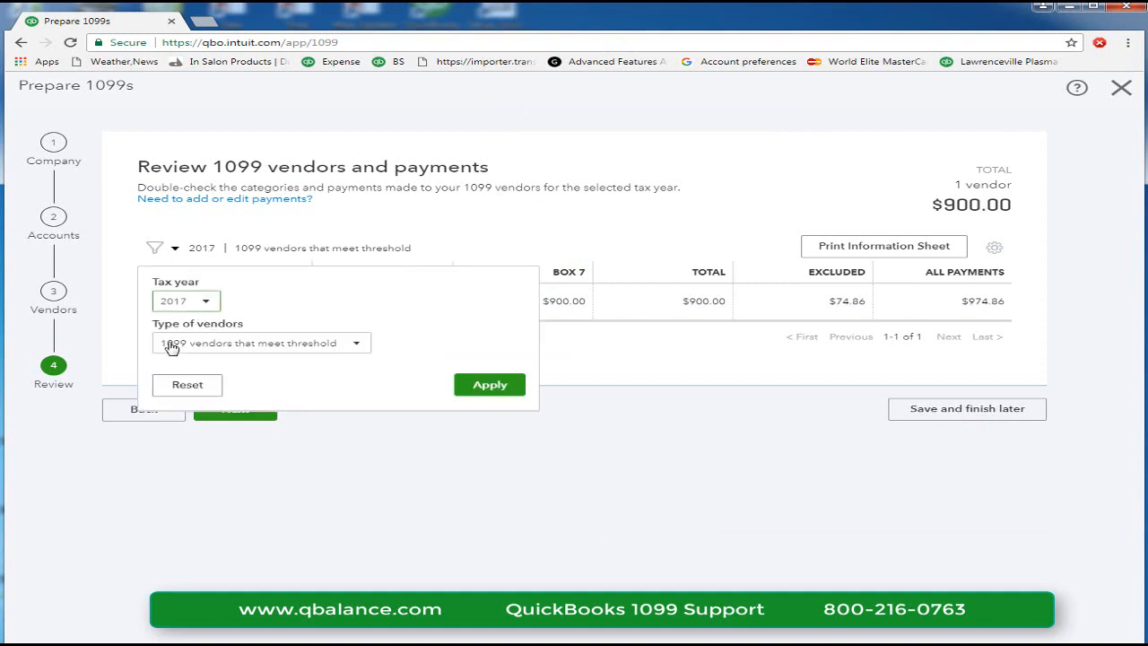
click(355, 347)
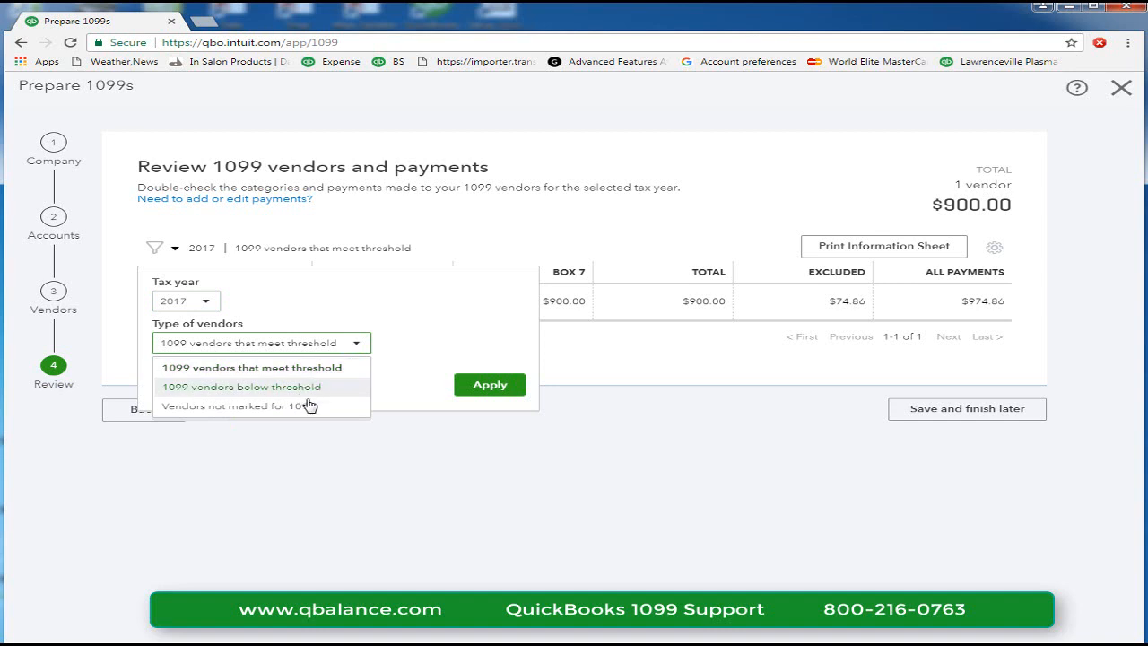
click(250, 413)
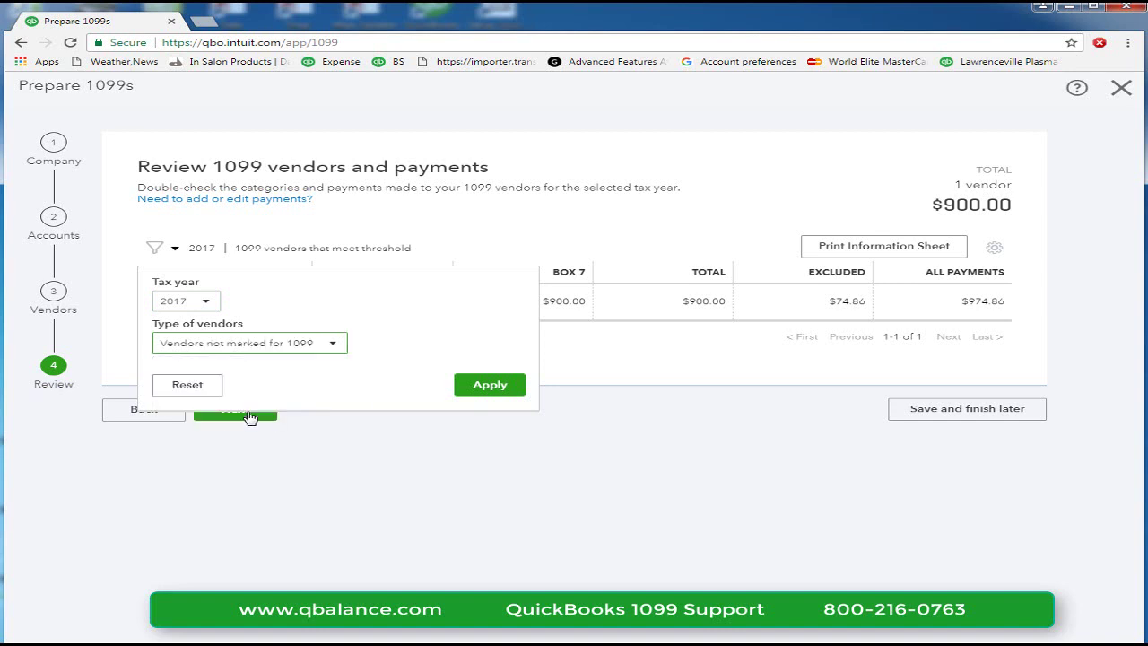
click(487, 392)
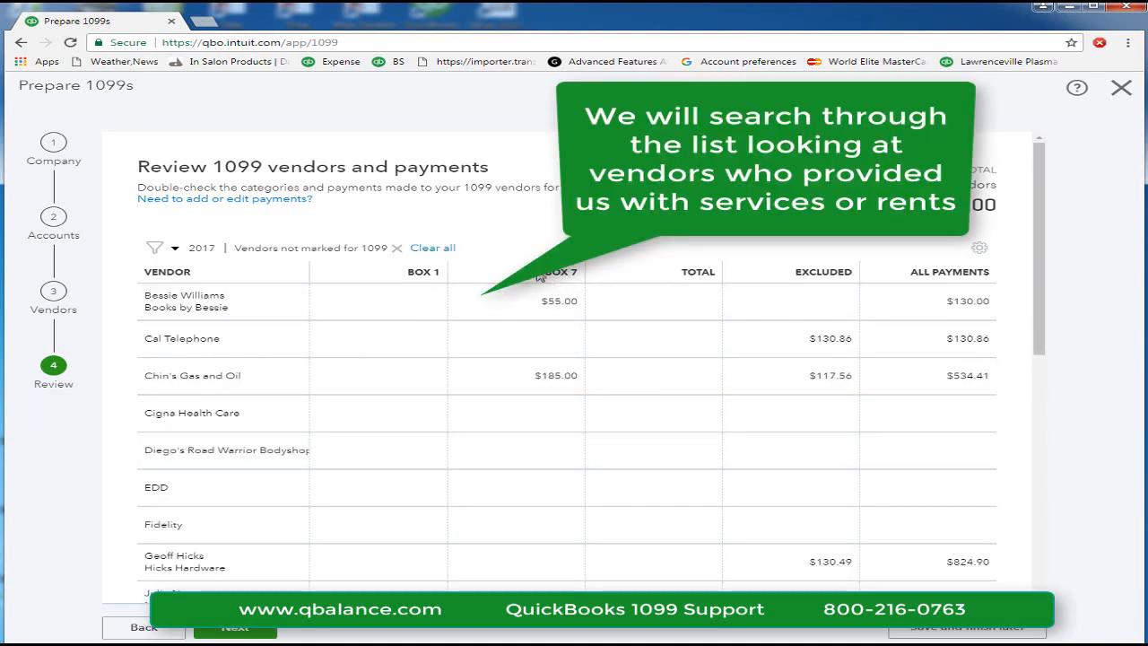
scroll(523, 447, down, 1)
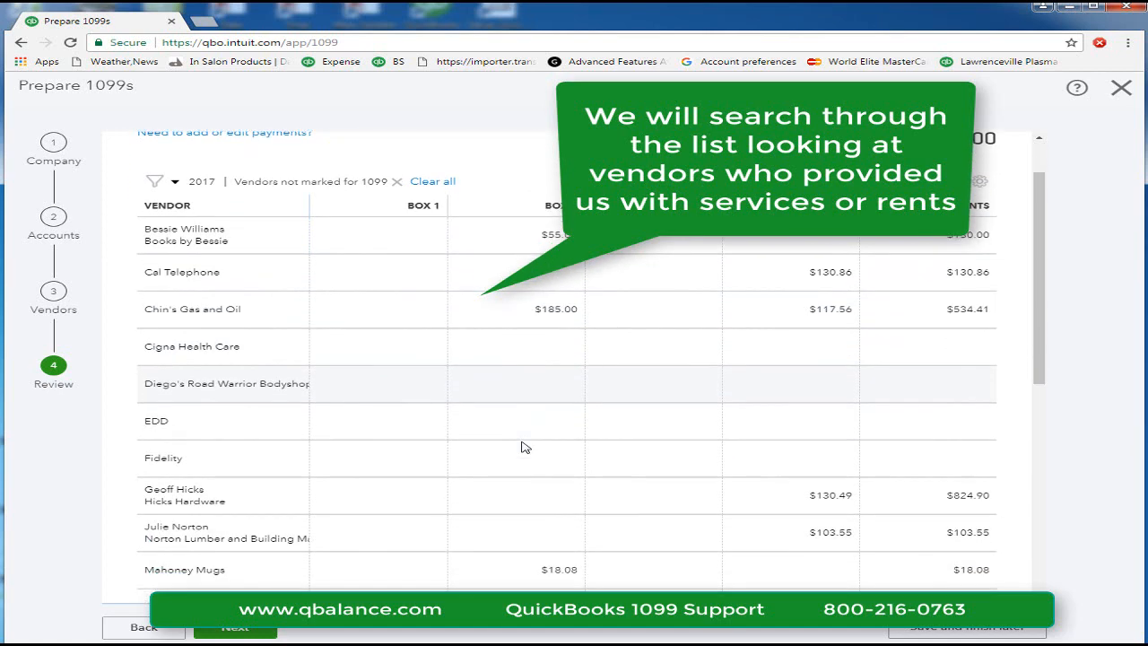
scroll(525, 446, down, 1)
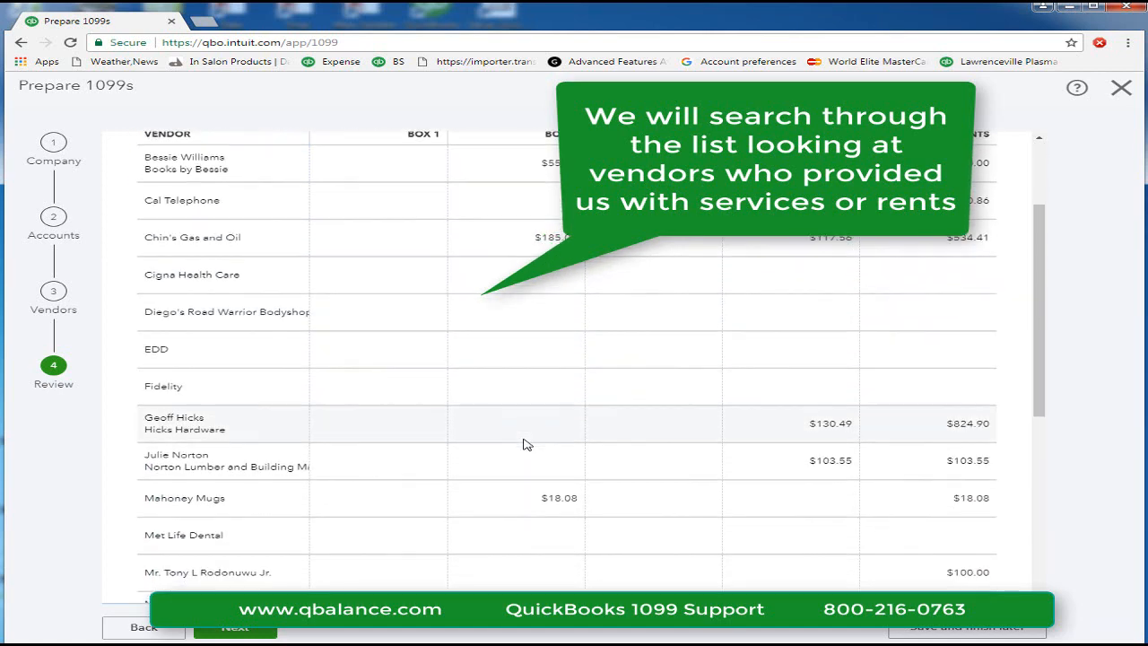
scroll(525, 443, down, 6)
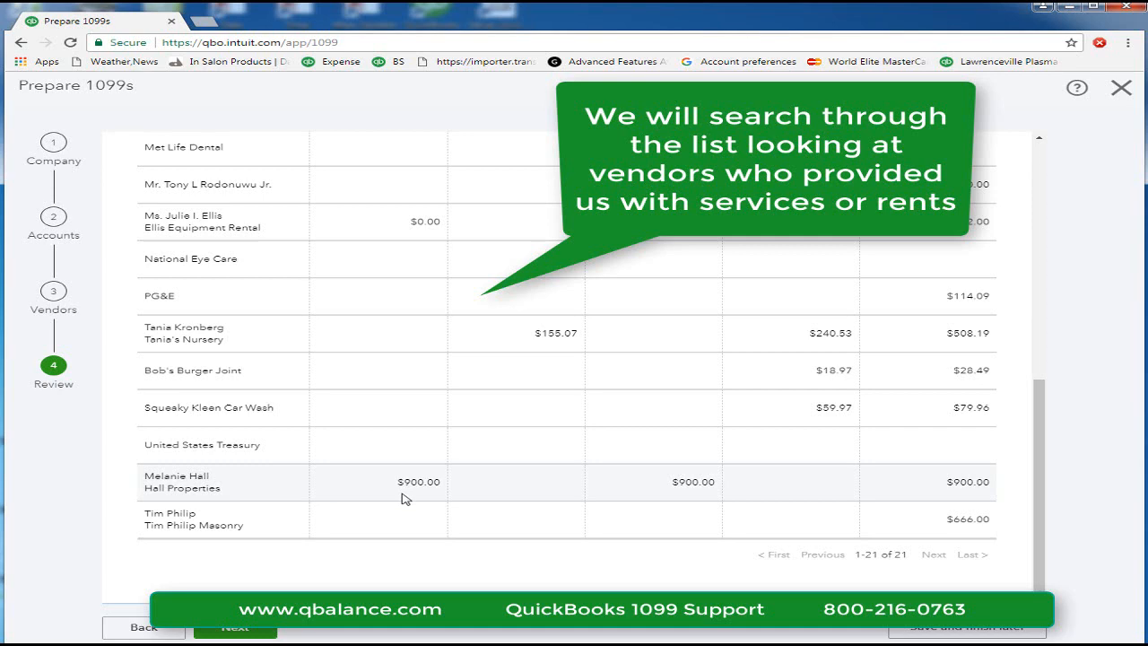
scroll(402, 499, up, 2)
scroll(403, 499, up, 4)
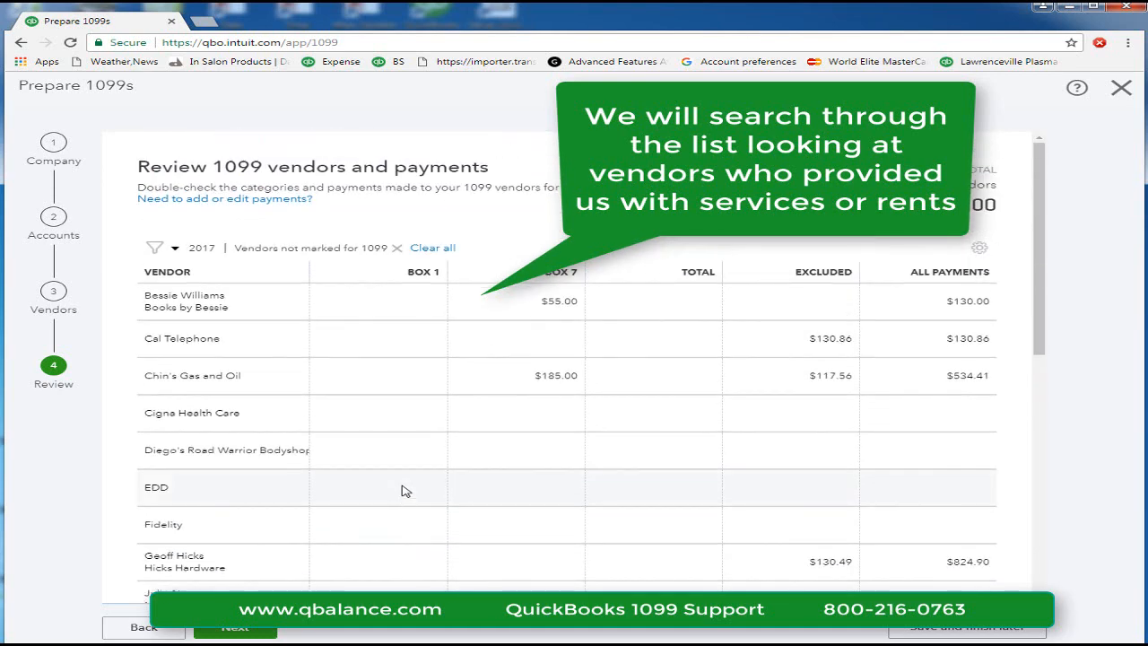
scroll(413, 469, down, 1)
scroll(413, 469, down, 3)
scroll(412, 469, down, 2)
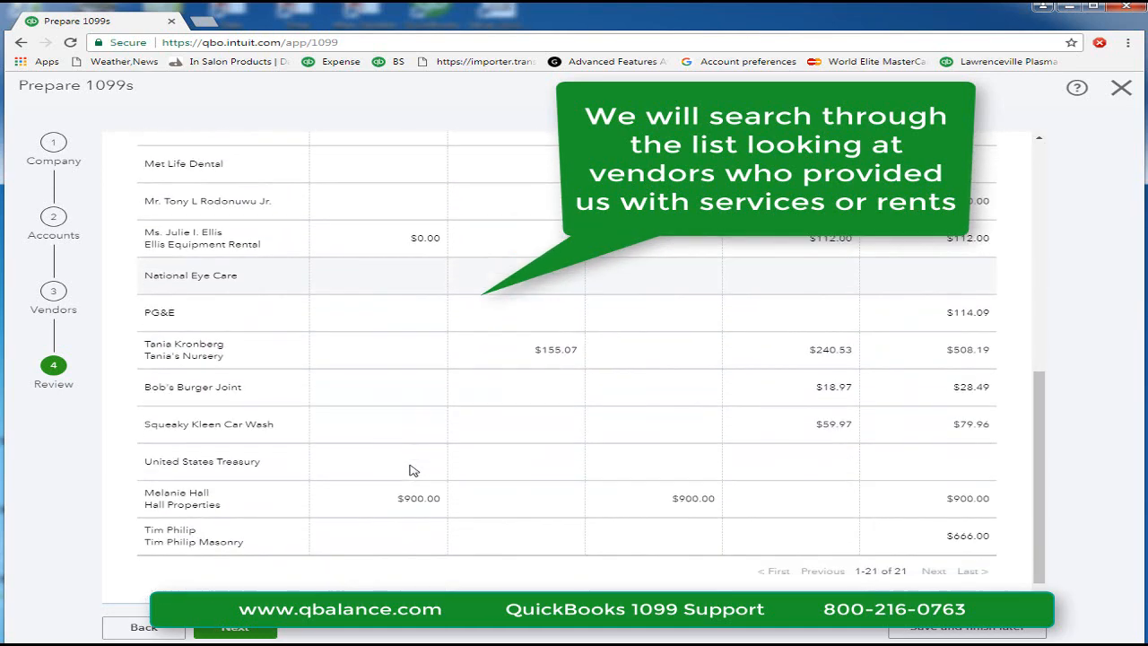
click(207, 483)
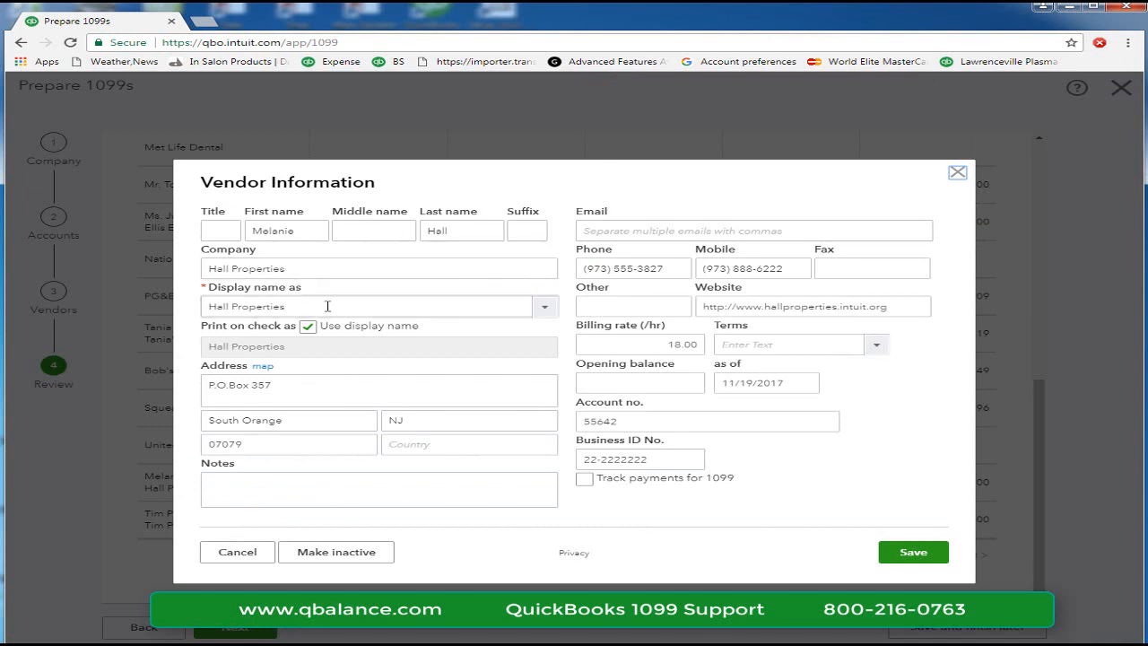
double_click(302, 230)
key(BackSpace)
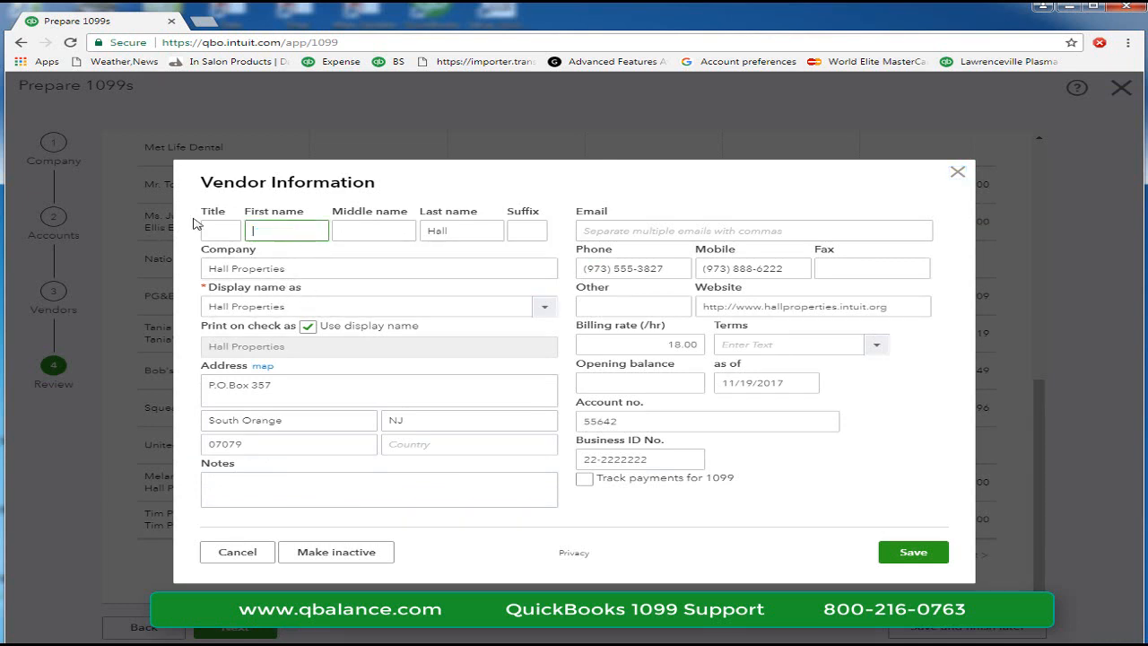
key(Tab)
key(Tab)
key(BackSpace)
key(Tab)
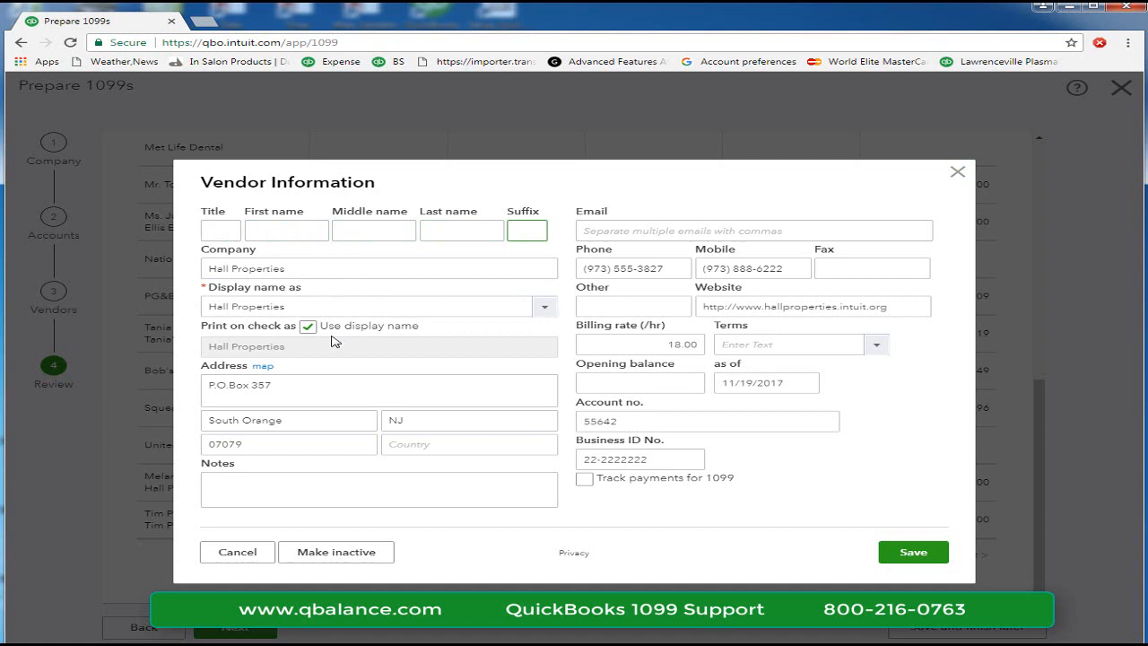
click(585, 480)
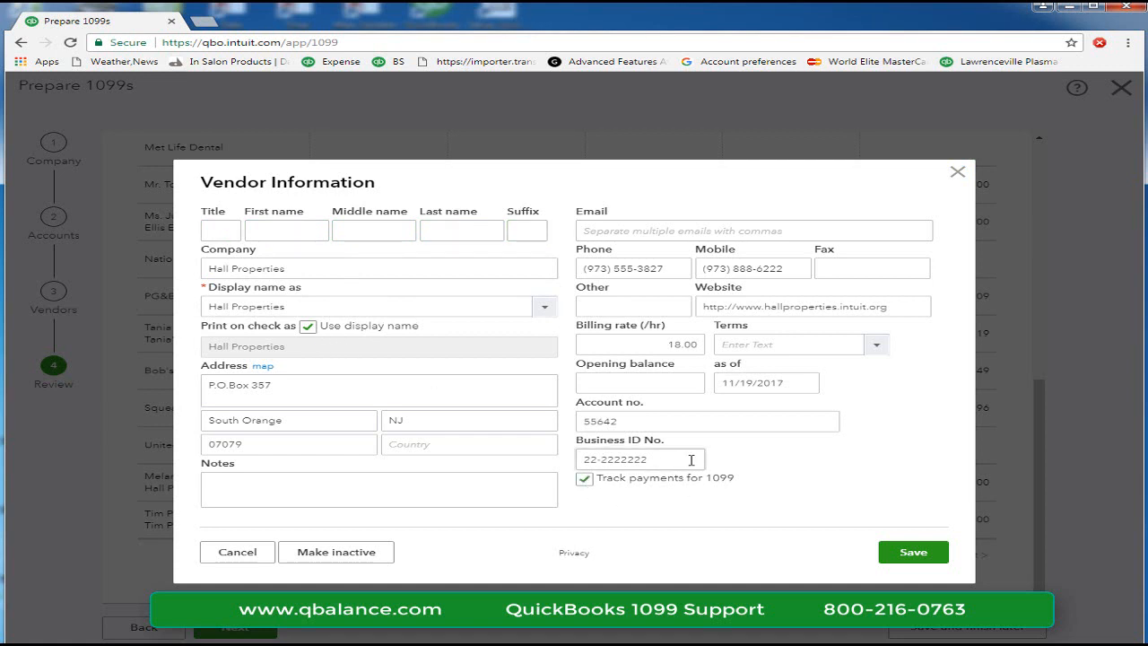
click(907, 554)
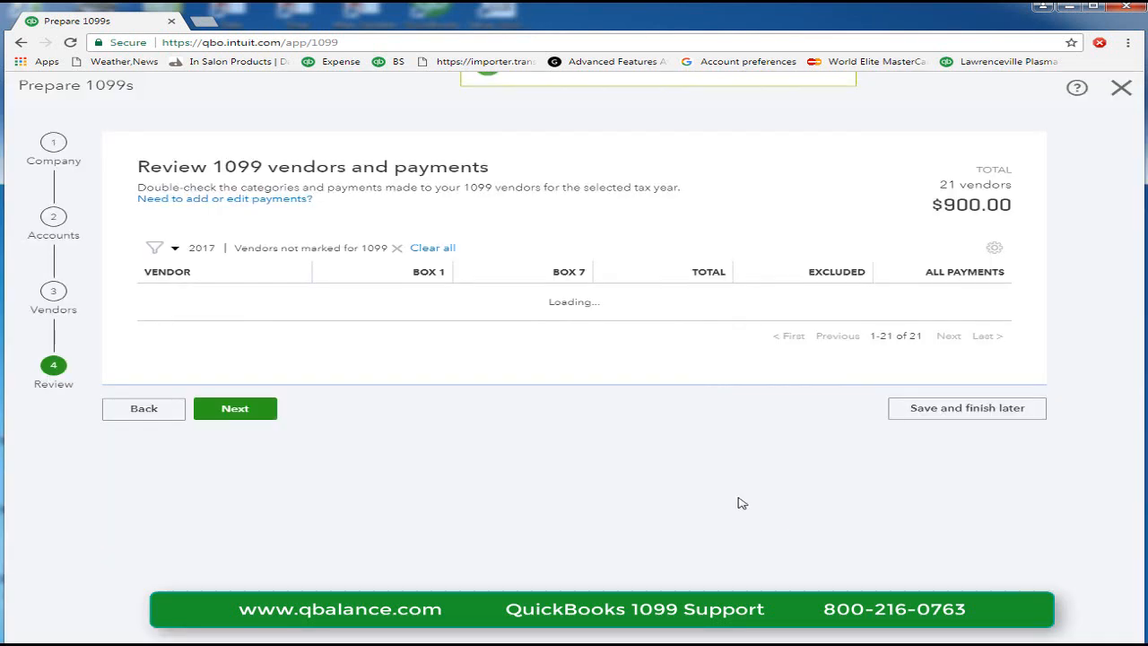
scroll(595, 492, down, 2)
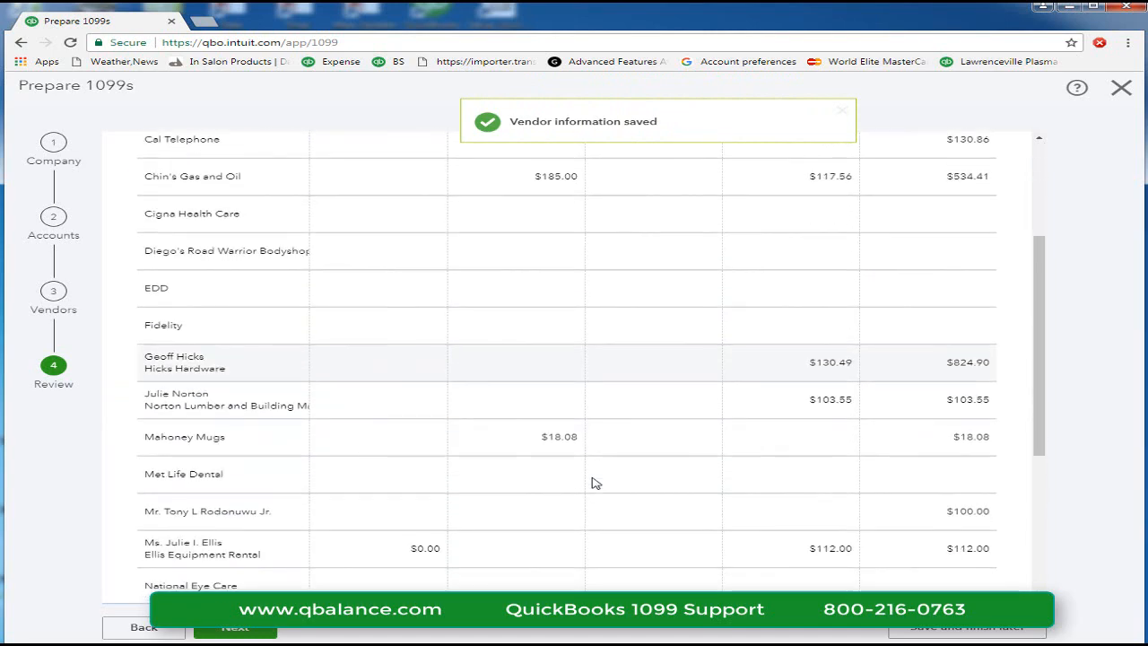
scroll(593, 488, down, 1)
scroll(592, 482, down, 1)
scroll(592, 481, down, 2)
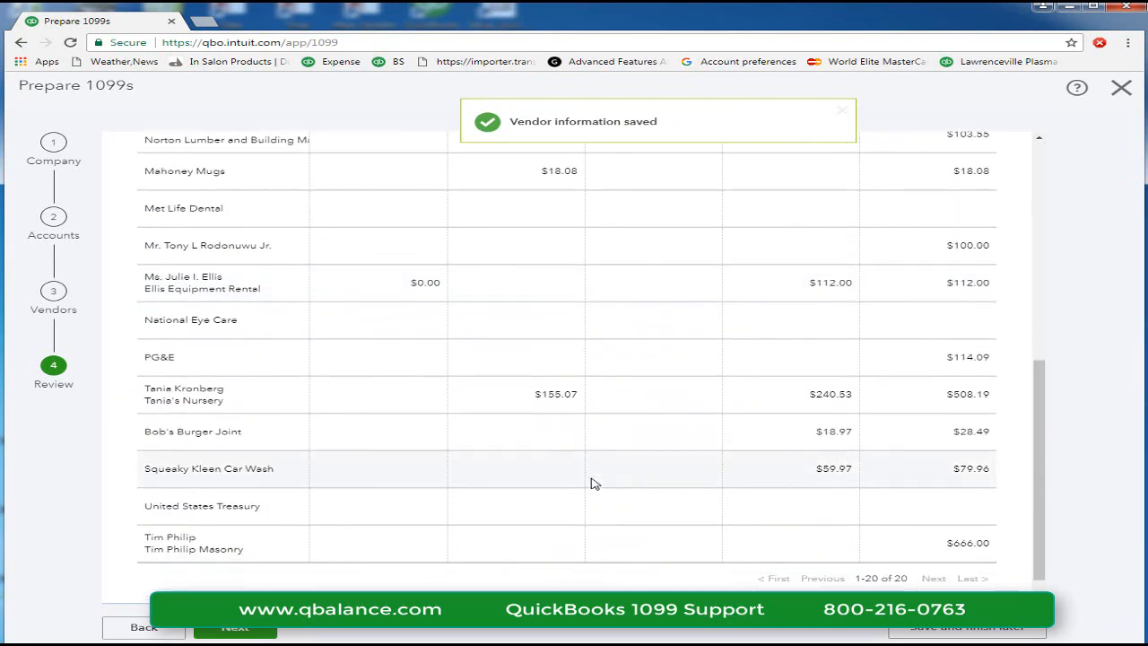
scroll(592, 482, down, 1)
scroll(590, 462, up, 1)
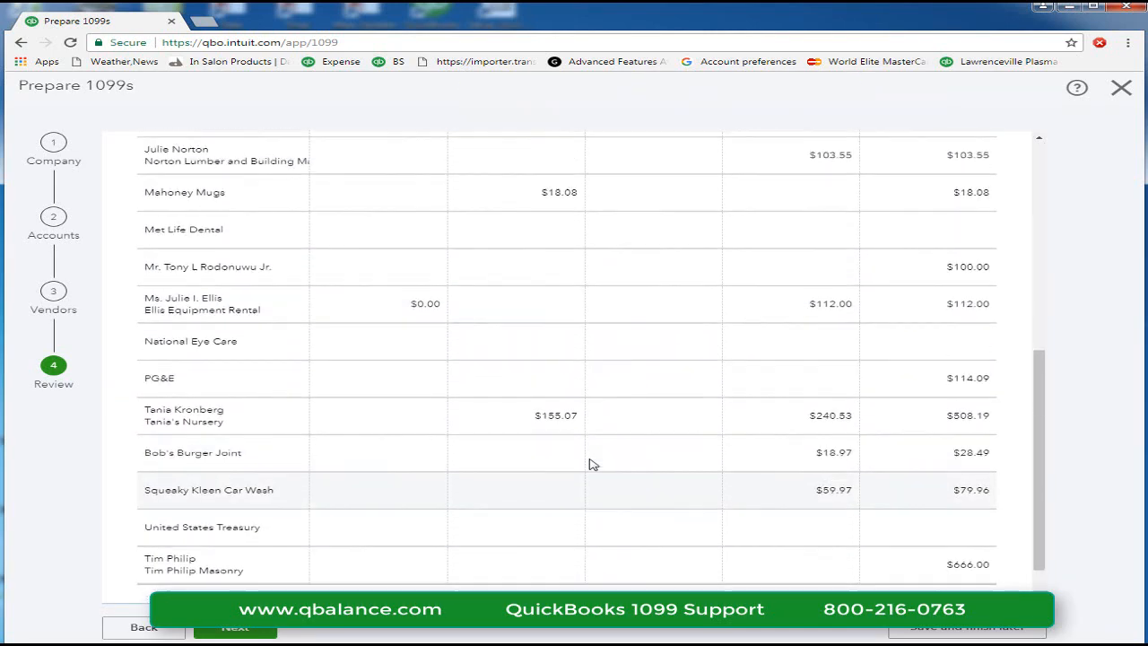
scroll(591, 461, up, 4)
scroll(682, 422, up, 1)
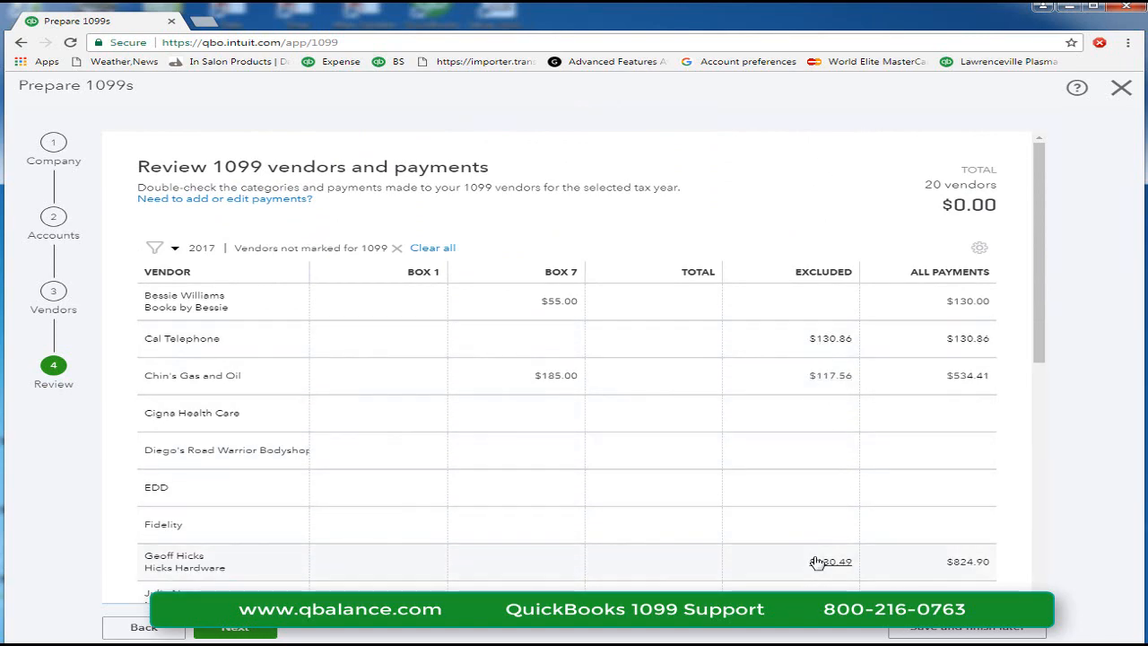
scroll(825, 574, down, 2)
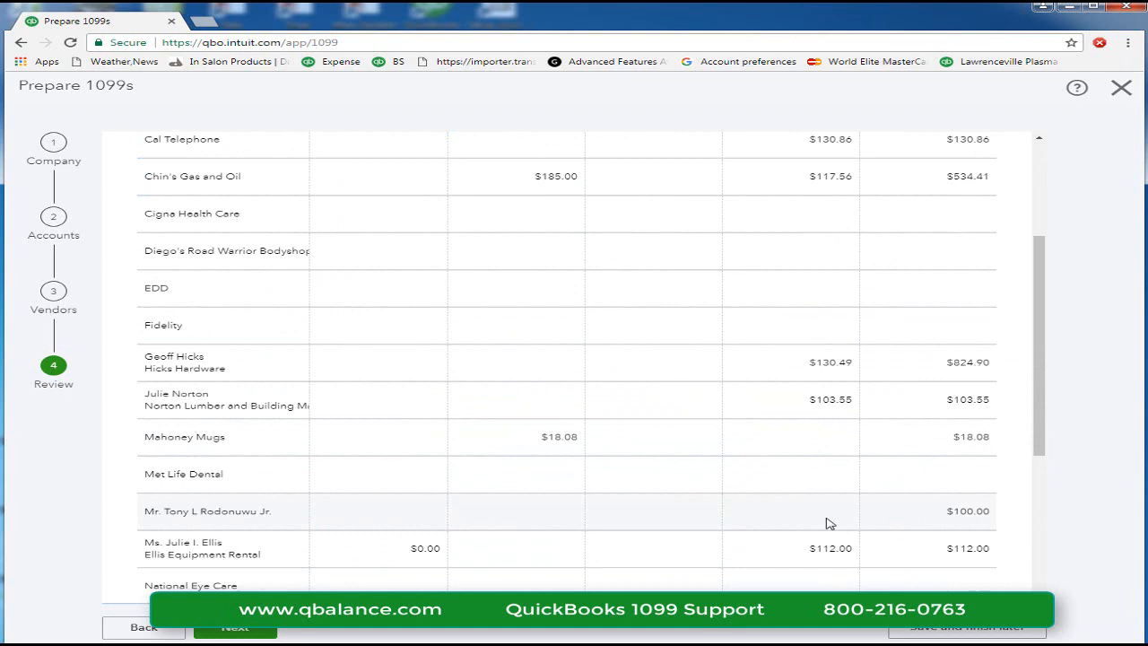
scroll(825, 523, up, 2)
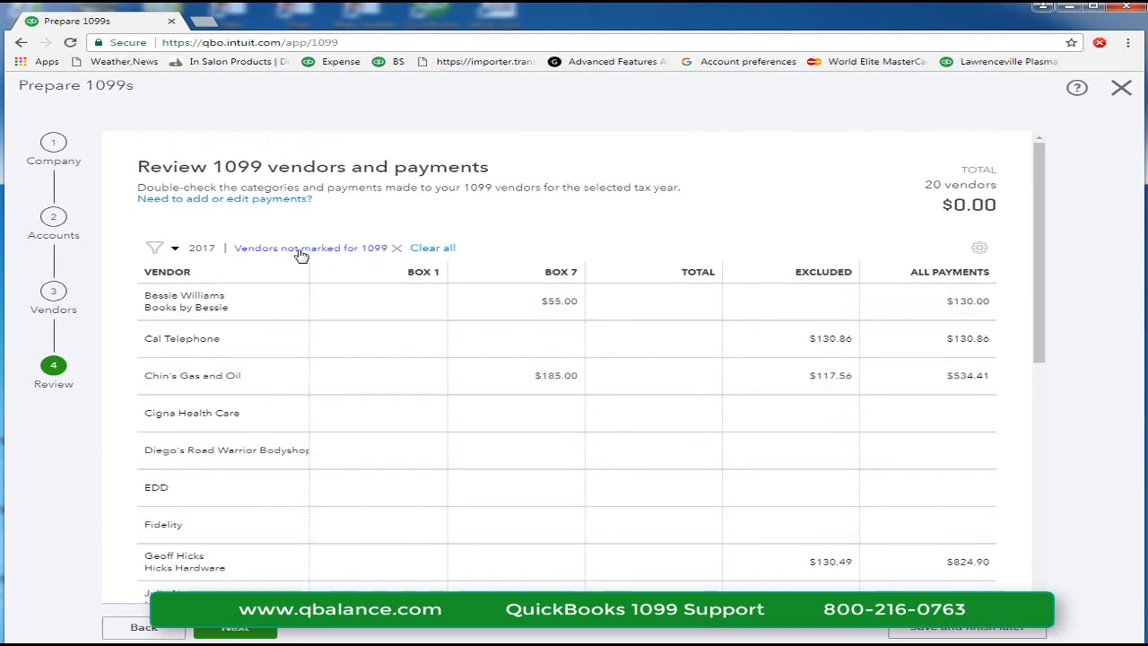
Step: Filter to 1099 vendors that meet threshold (Hall Properties, Lee Advertising LLC) and continue past the review
click(176, 251)
click(328, 346)
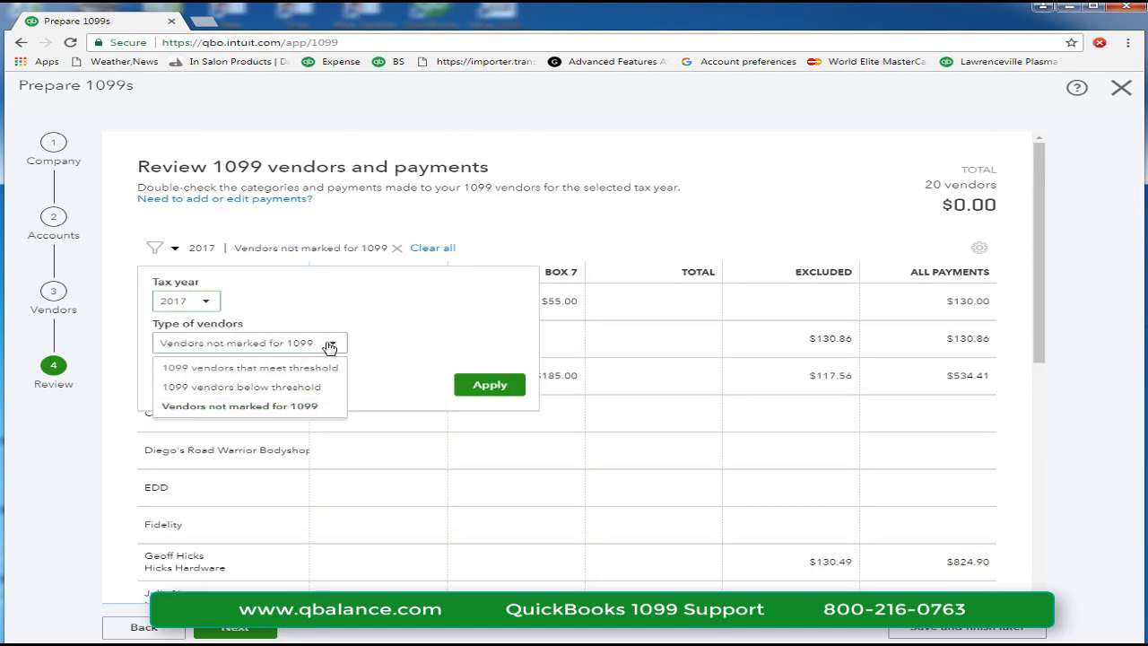
click(281, 371)
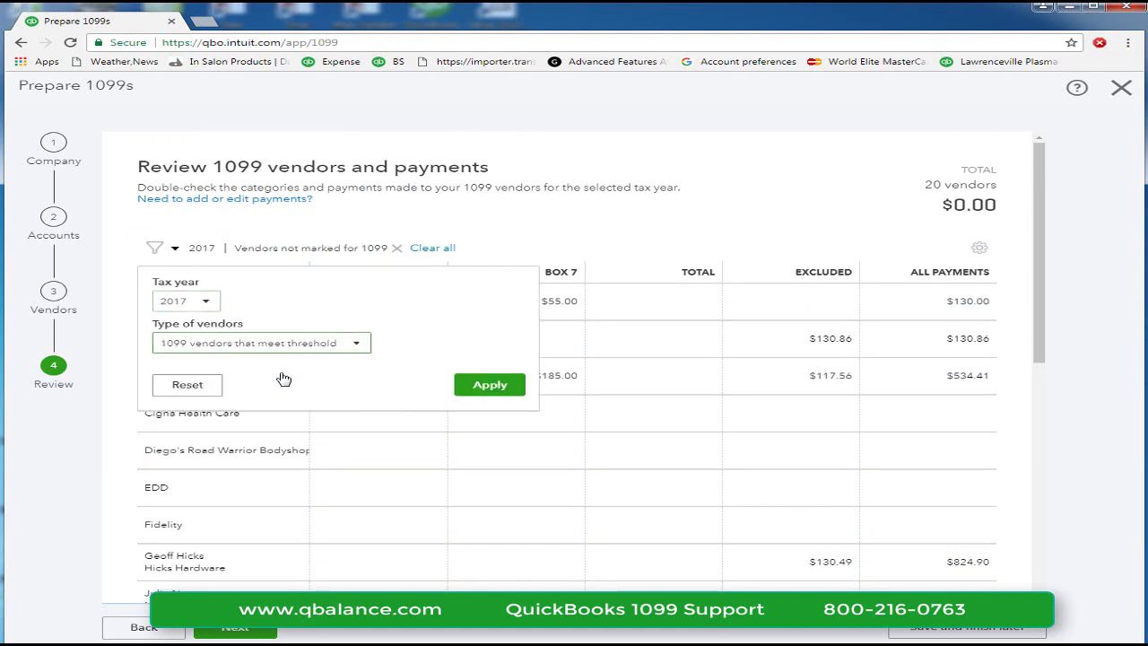
click(499, 386)
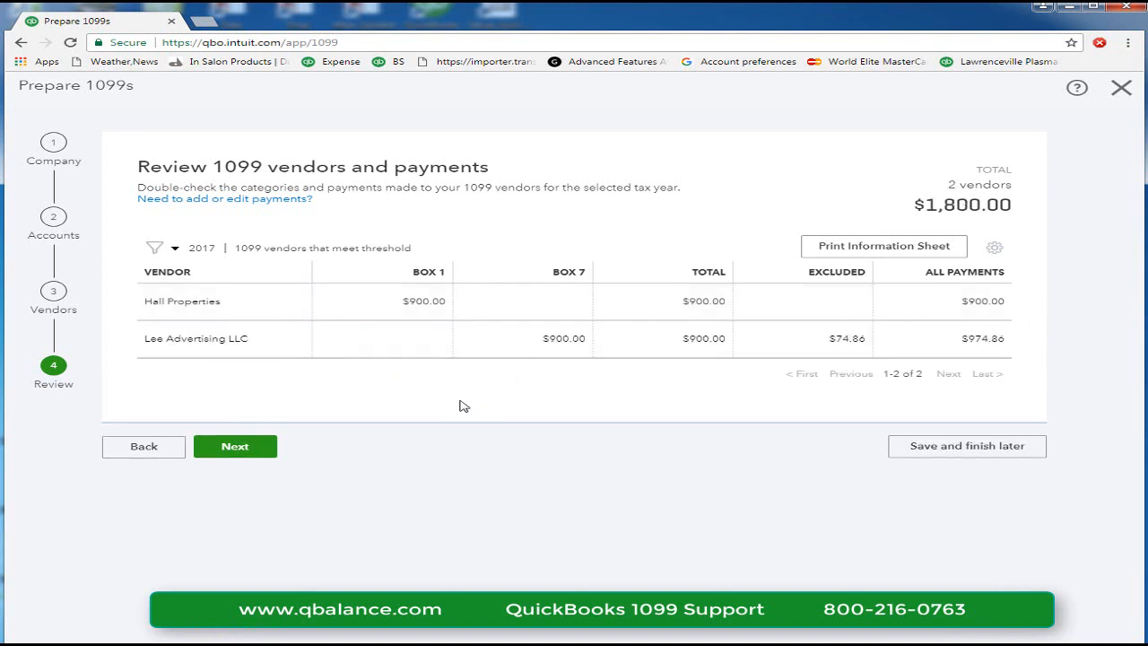
click(255, 456)
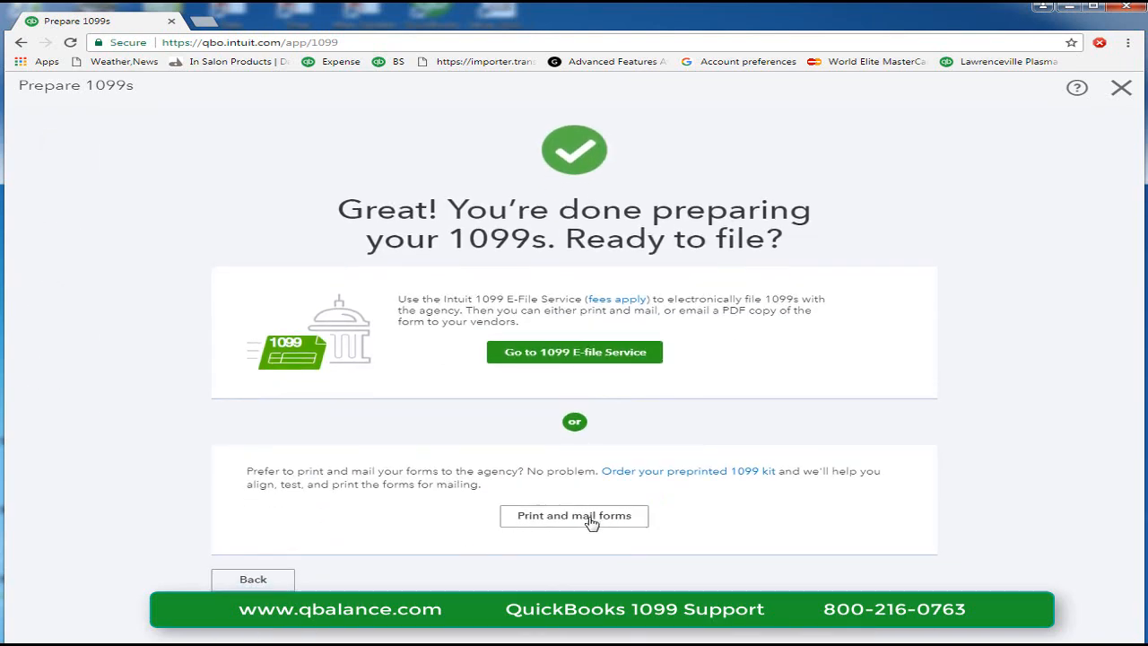
Step: Choose Print and mail forms and view the sample print for alignment
click(587, 522)
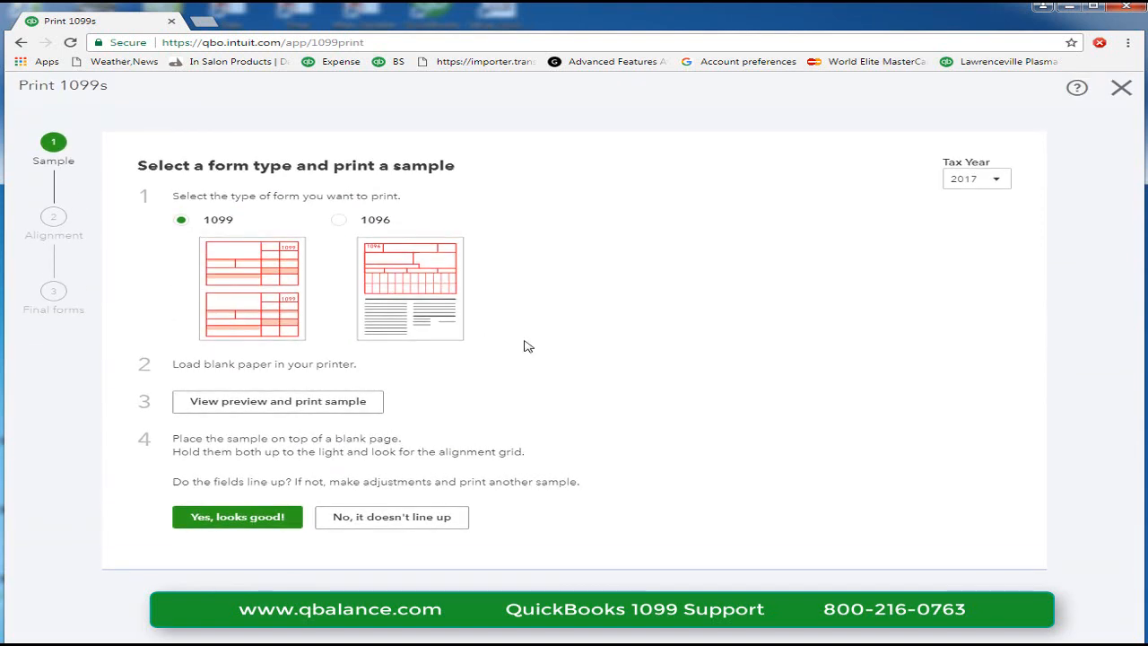
click(260, 408)
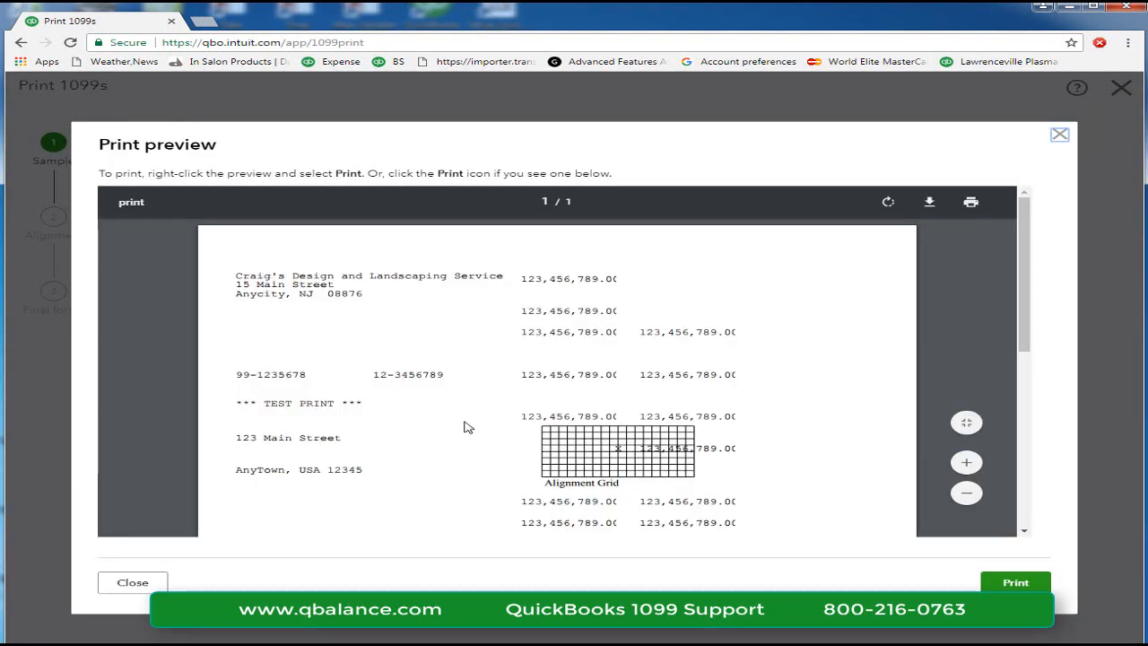
scroll(853, 533, down, 5)
scroll(674, 419, up, 3)
scroll(674, 419, up, 3)
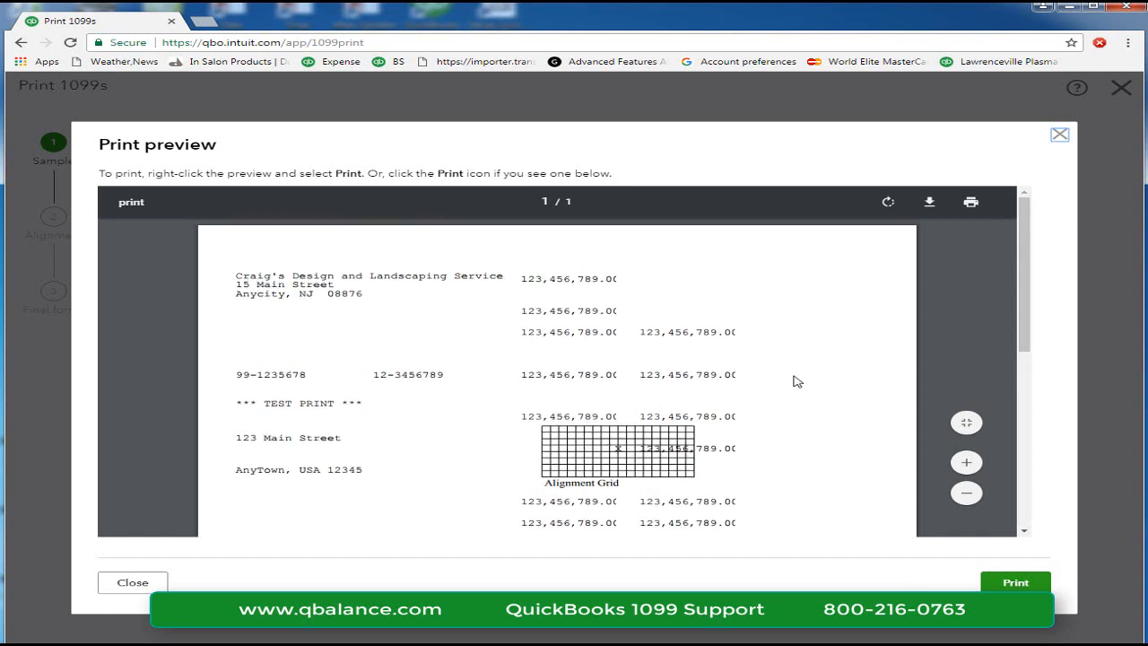
click(1059, 135)
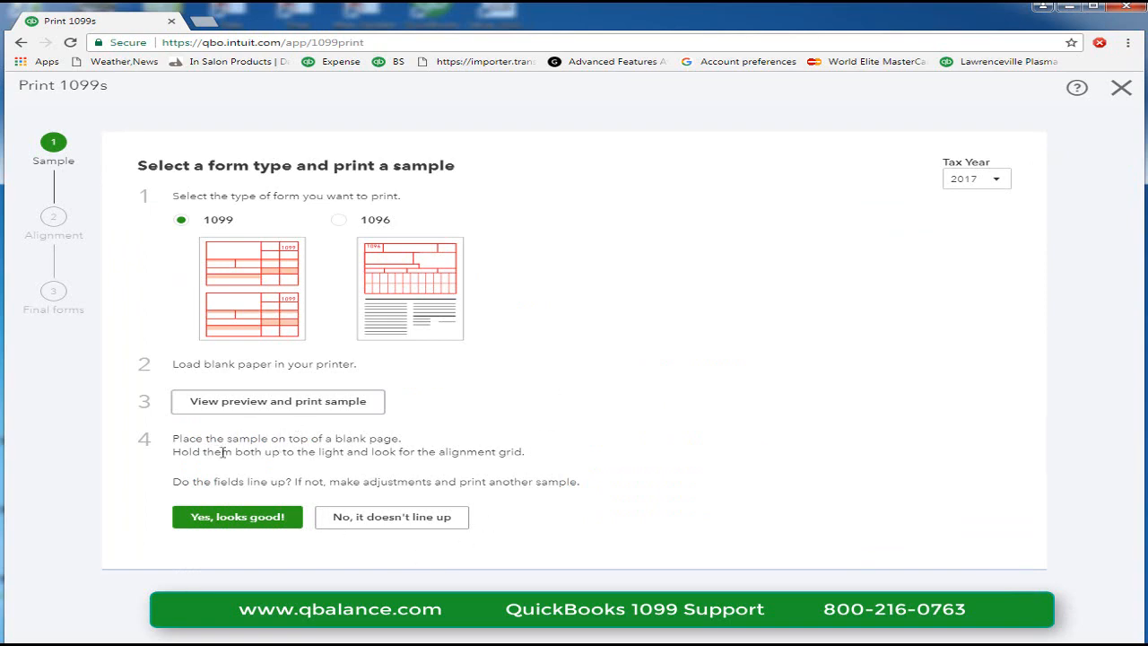
Step: Confirm the sample lines up with 'Yes, looks good!' and preview the final 1099 forms
drag(221, 452, 269, 482)
click(224, 520)
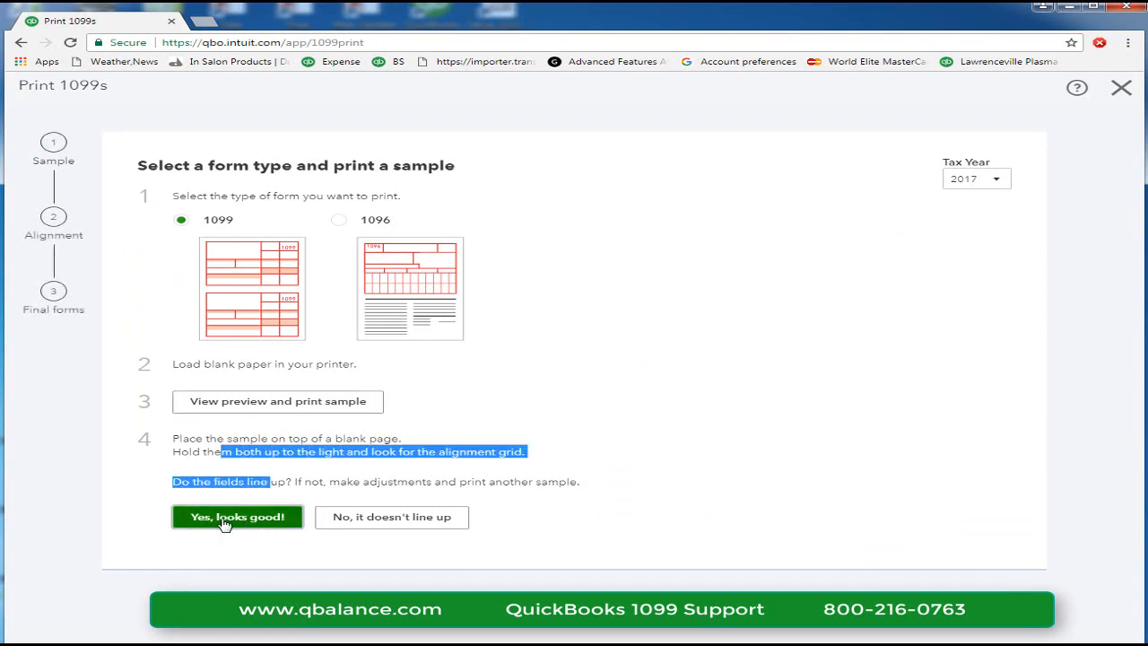
click(261, 452)
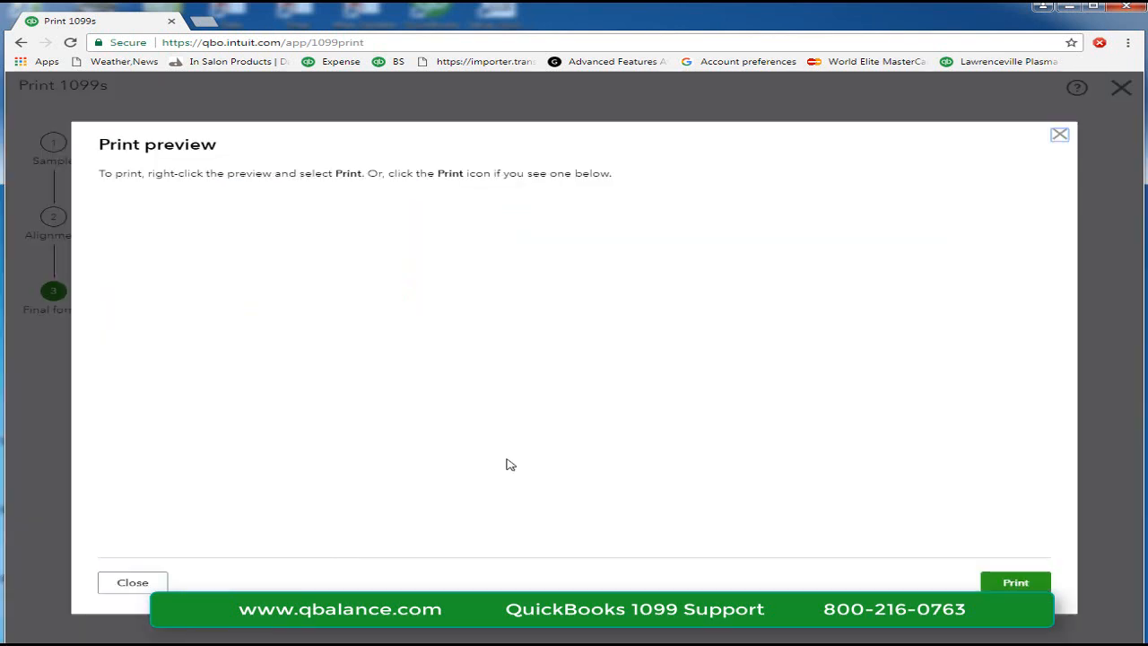
scroll(514, 424, down, 3)
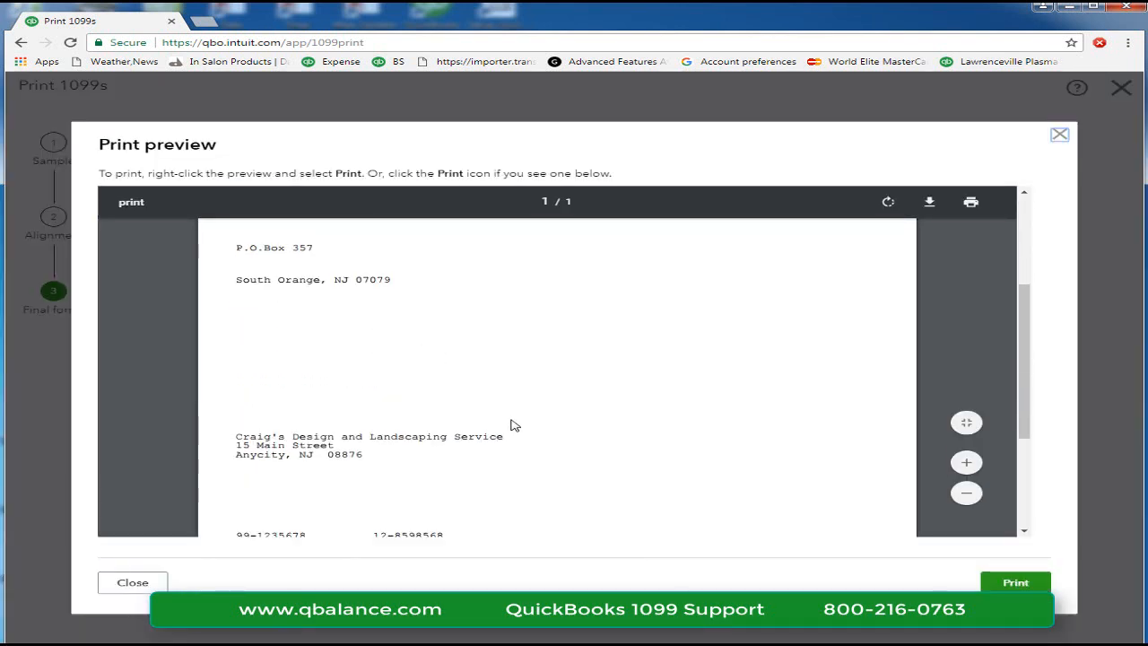
scroll(514, 424, down, 2)
scroll(512, 423, down, 1)
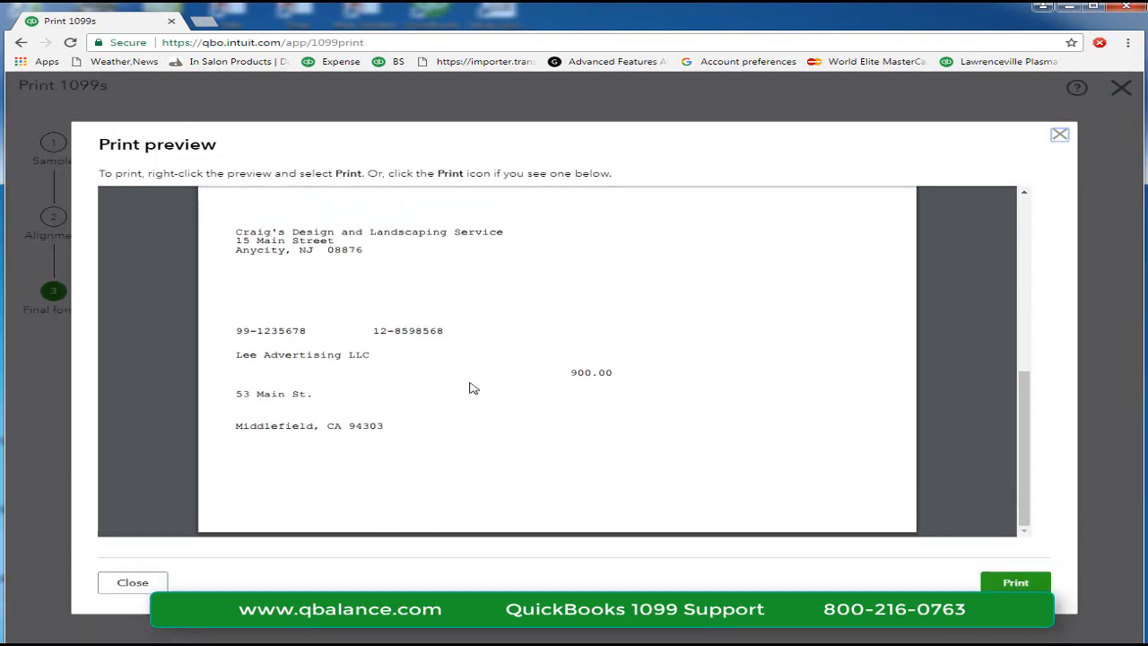
scroll(473, 388, up, 1)
scroll(473, 383, up, 5)
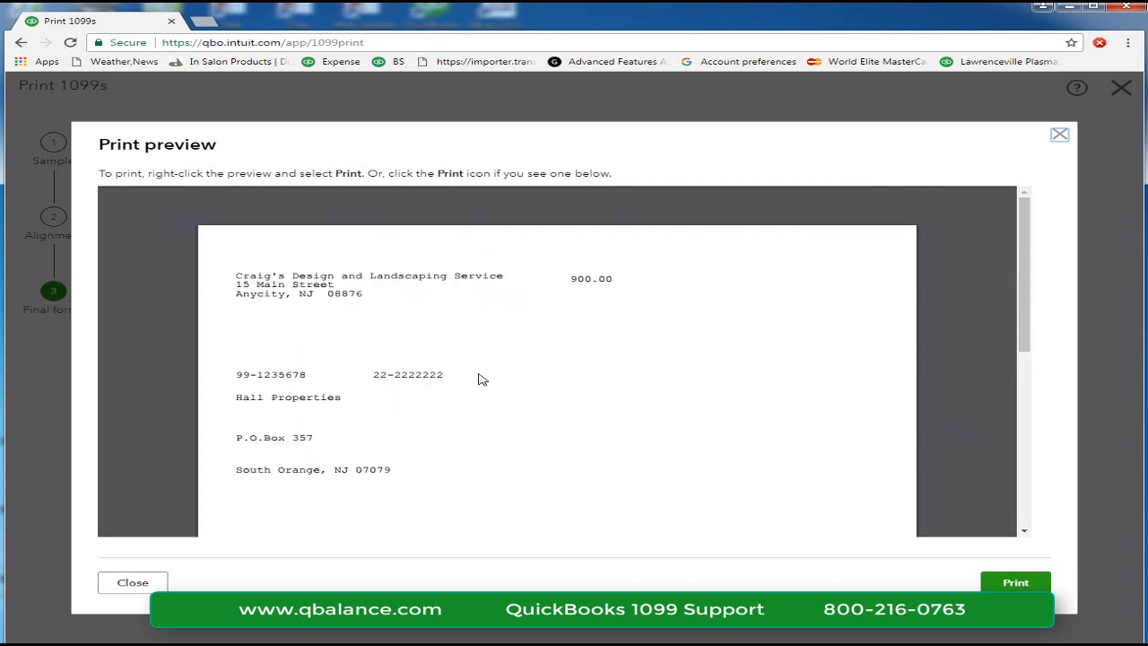
Step: Leave the Print 1099s flow and resume the wizard with Continue your 1099s
click(126, 584)
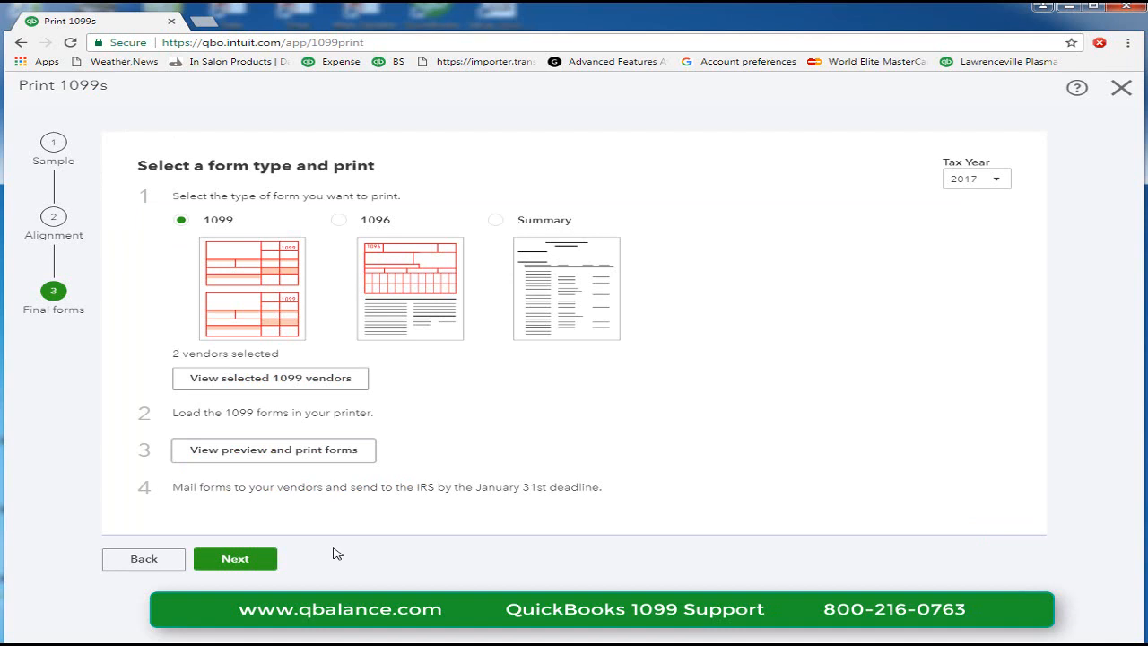
click(152, 568)
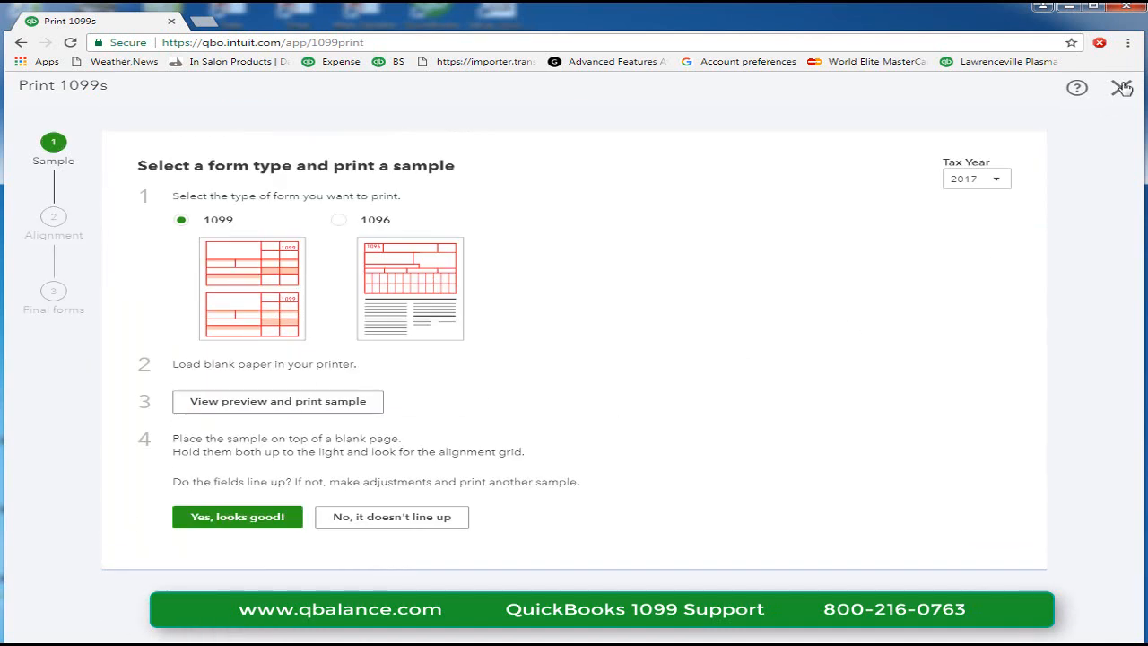
click(1121, 88)
click(252, 394)
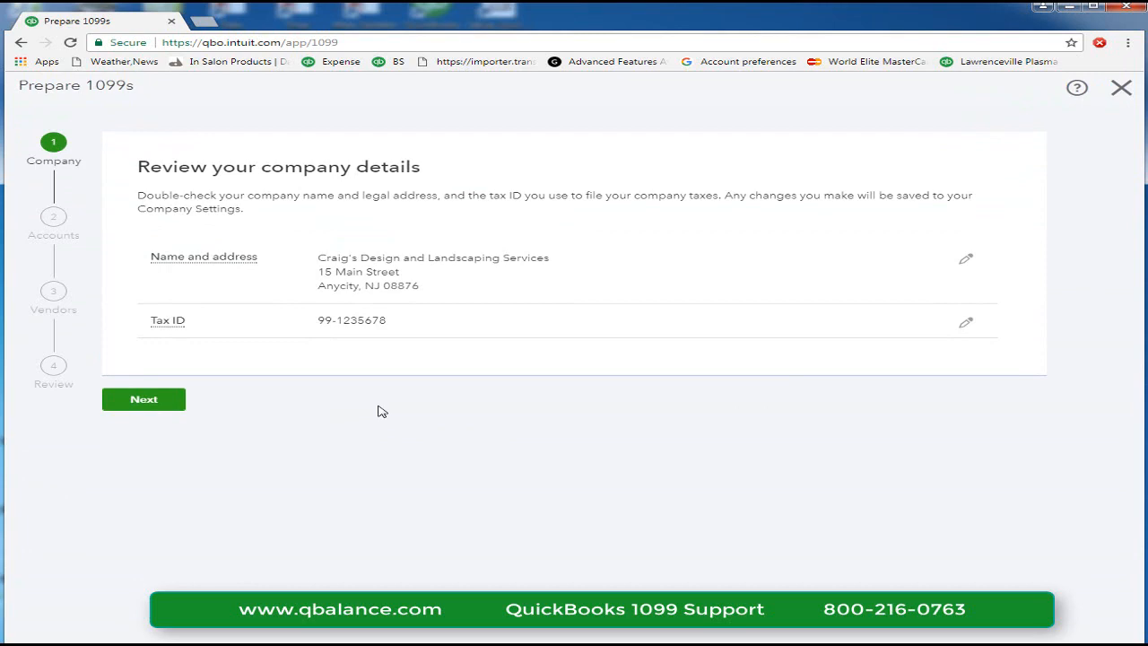
Step: Step through the company and category pages to the vendor confirmation, then close the wizard
click(176, 406)
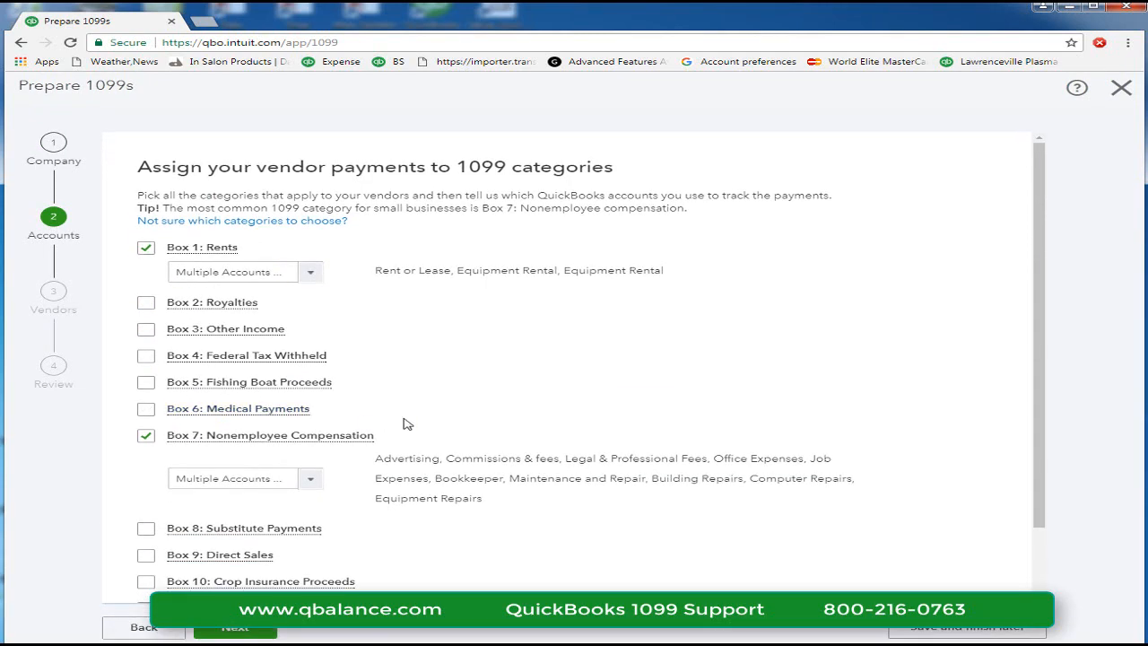
scroll(404, 423, down, 2)
click(264, 631)
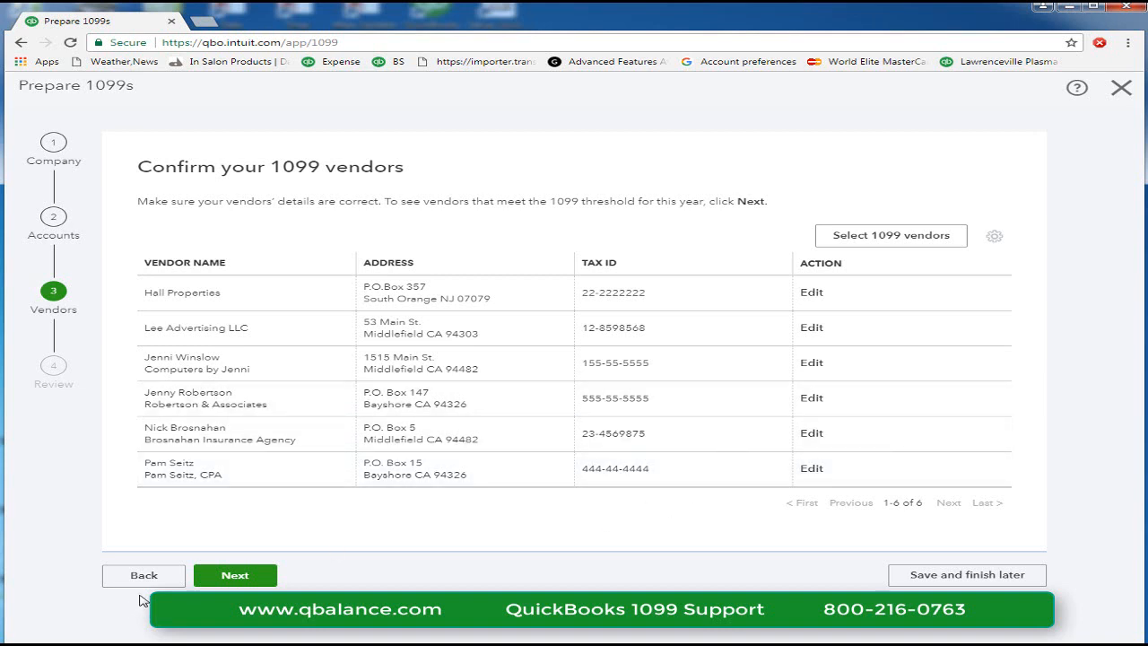
click(1121, 87)
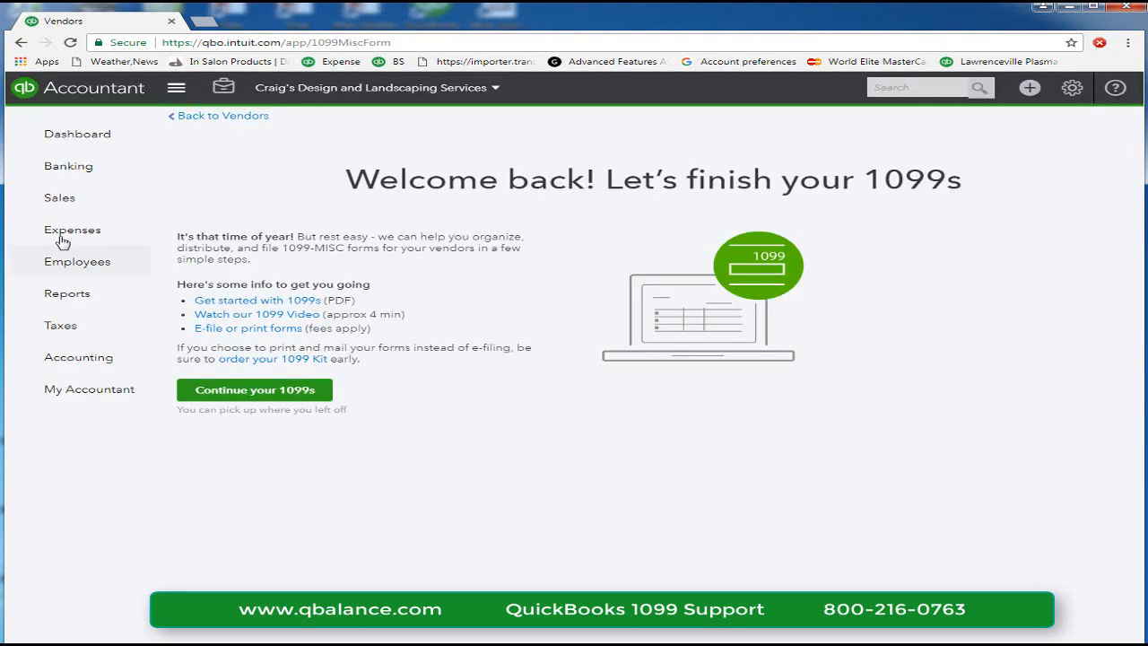
click(305, 136)
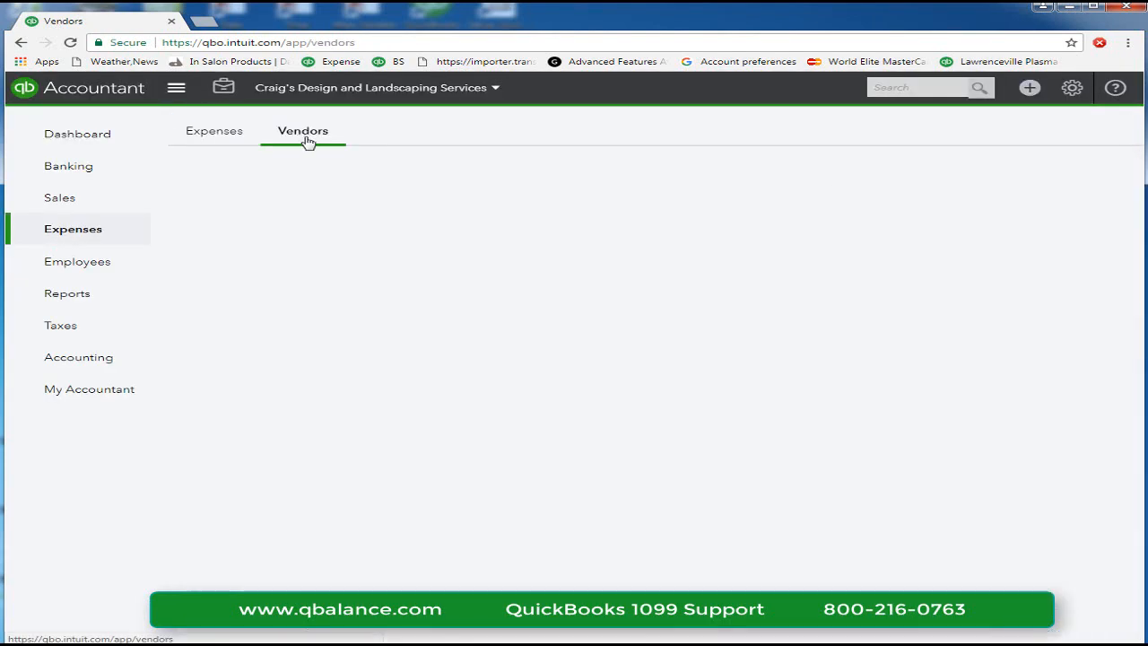
click(886, 173)
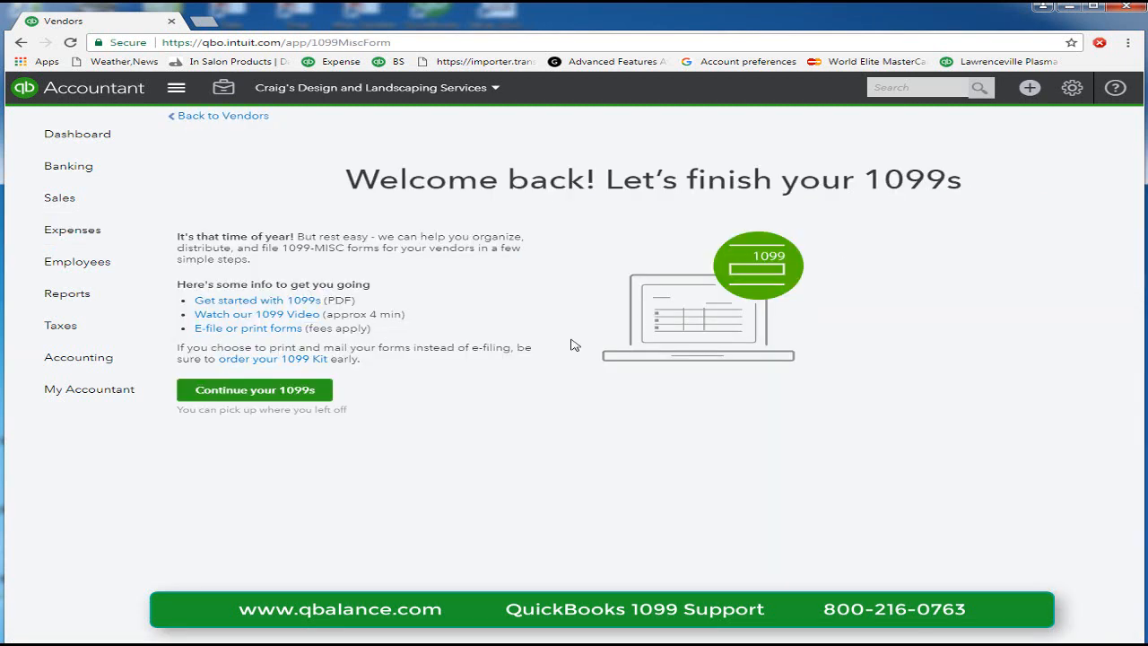